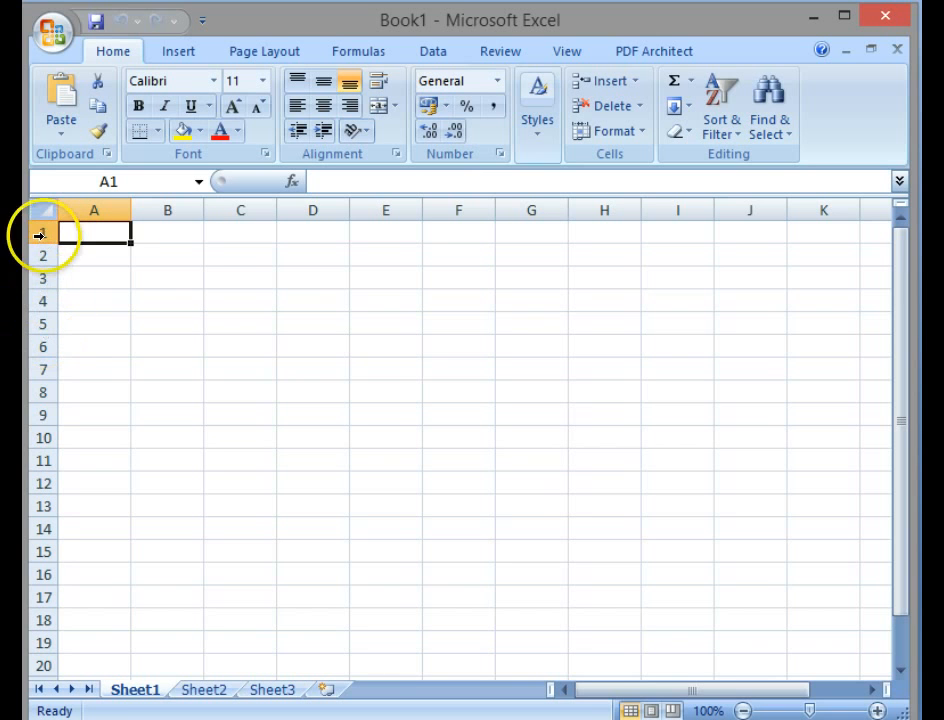
{"action": "left_click", "coordinate": [153, 262]}
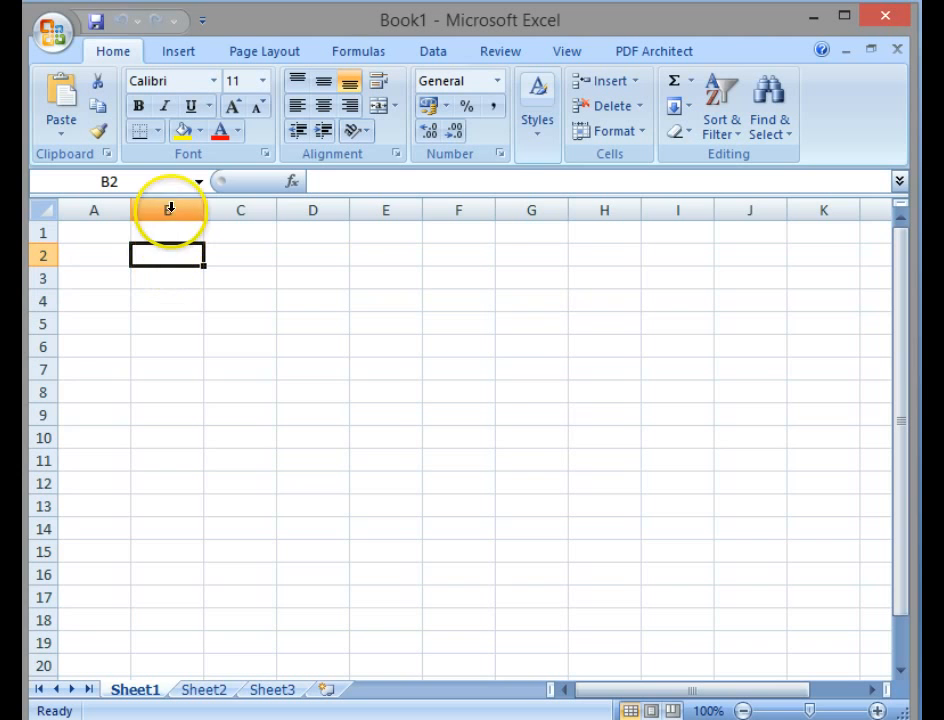
{"action": "left_click", "coordinate": [240, 274]}
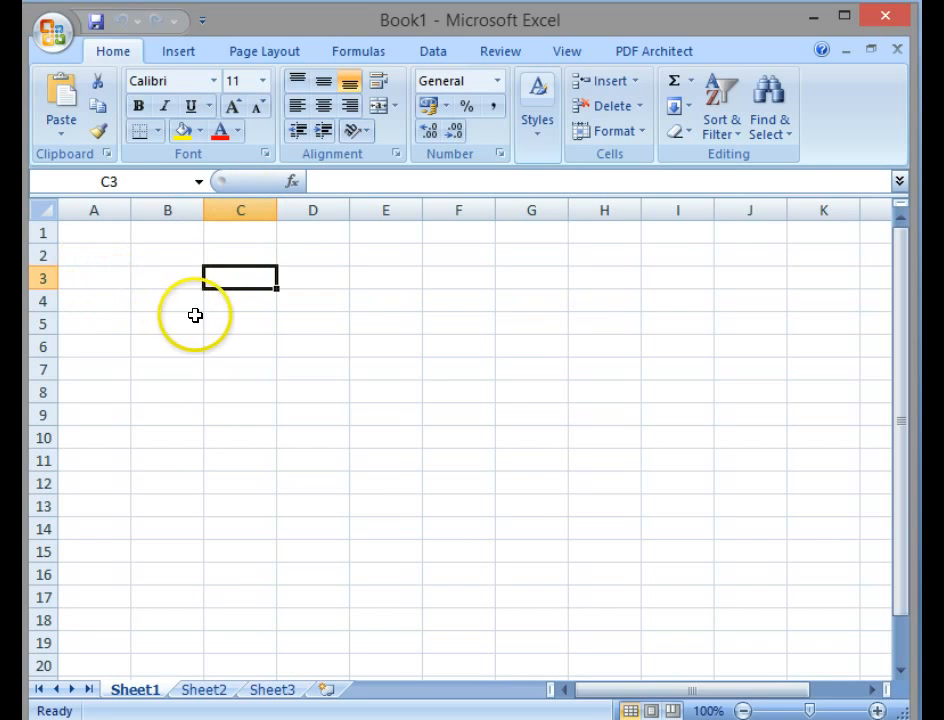
{"action": "left_click", "coordinate": [166, 297]}
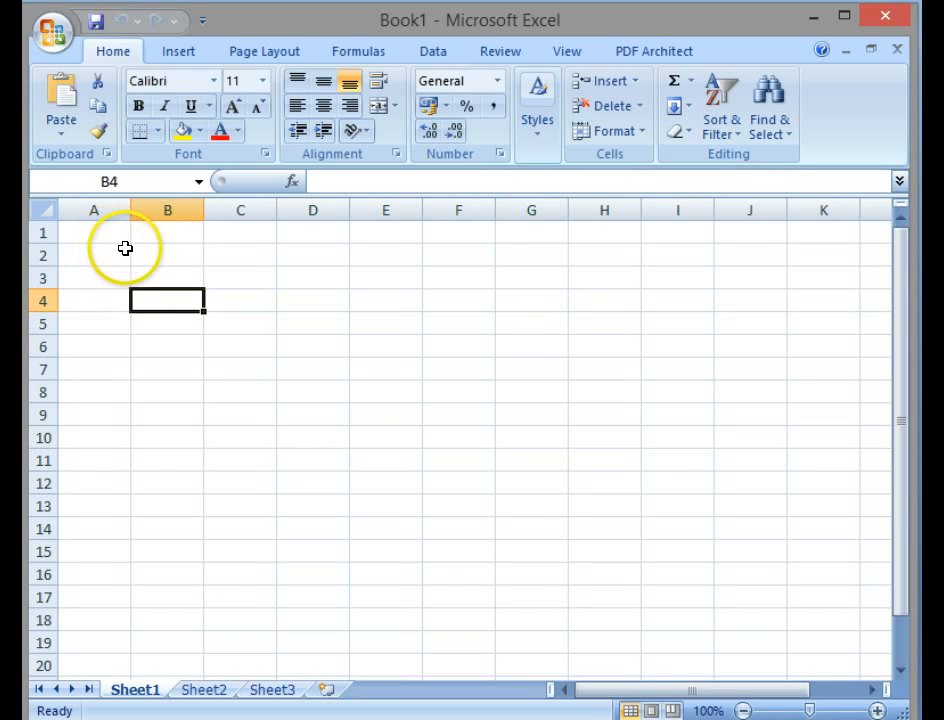
Enter the word "text" in cell B2
{"action": "left_click", "coordinate": [157, 252]}
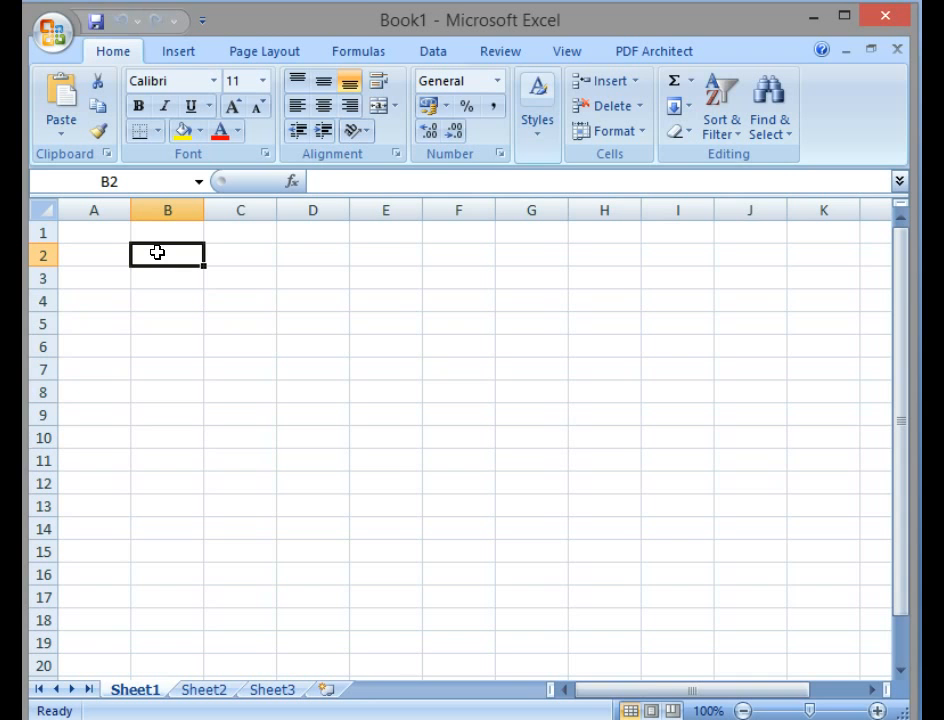
{"action": "type", "text": "text"}
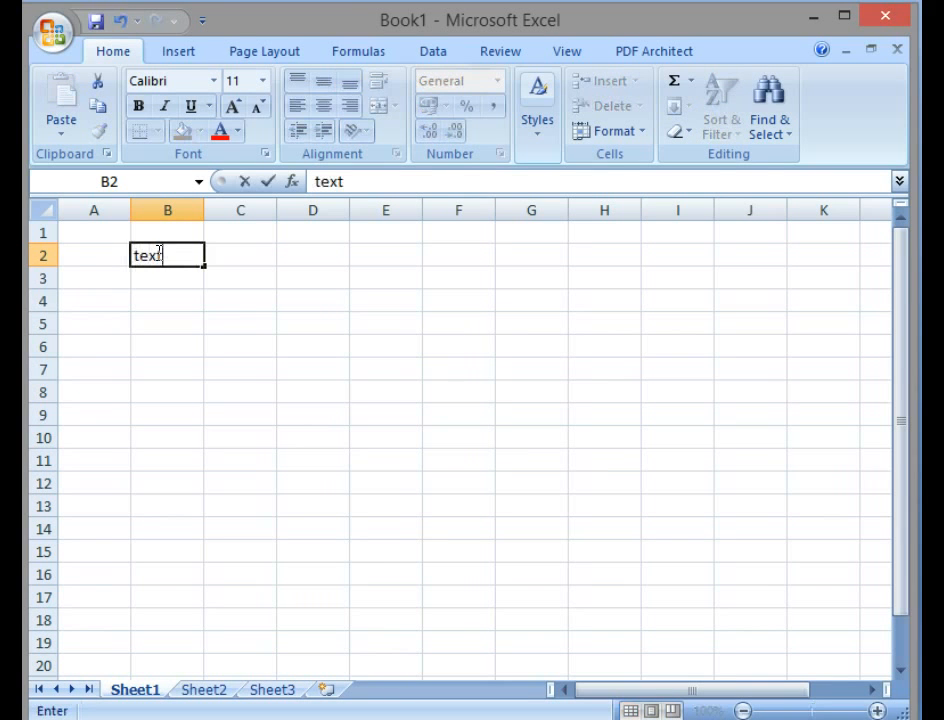
{"action": "key", "text": "Return"}
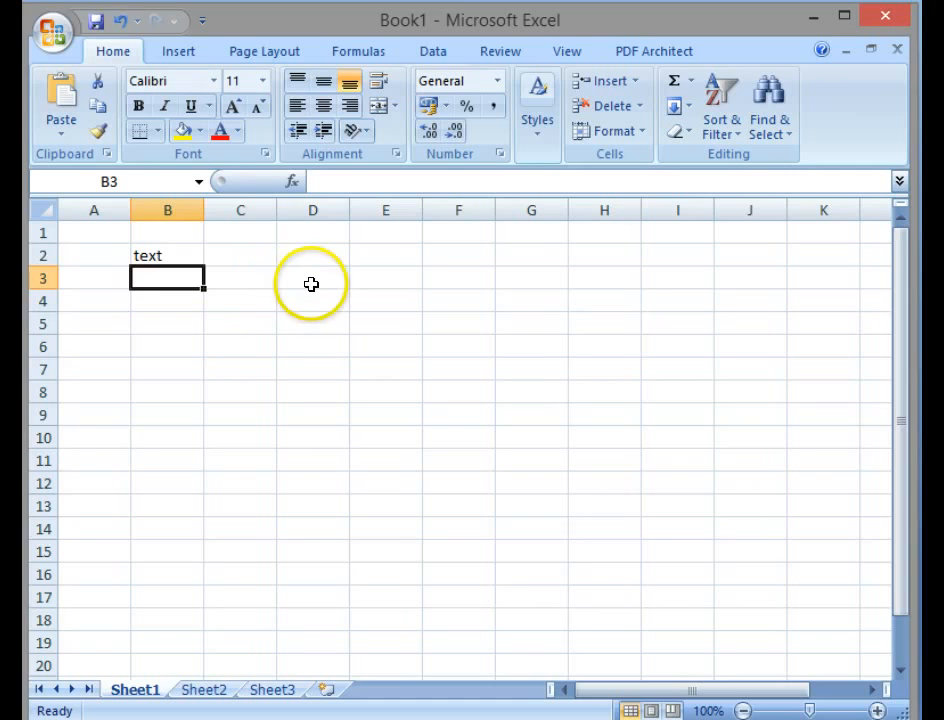
Enter the number 90 in cell B3 and 10 in cell B4
{"action": "left_click", "coordinate": [187, 258]}
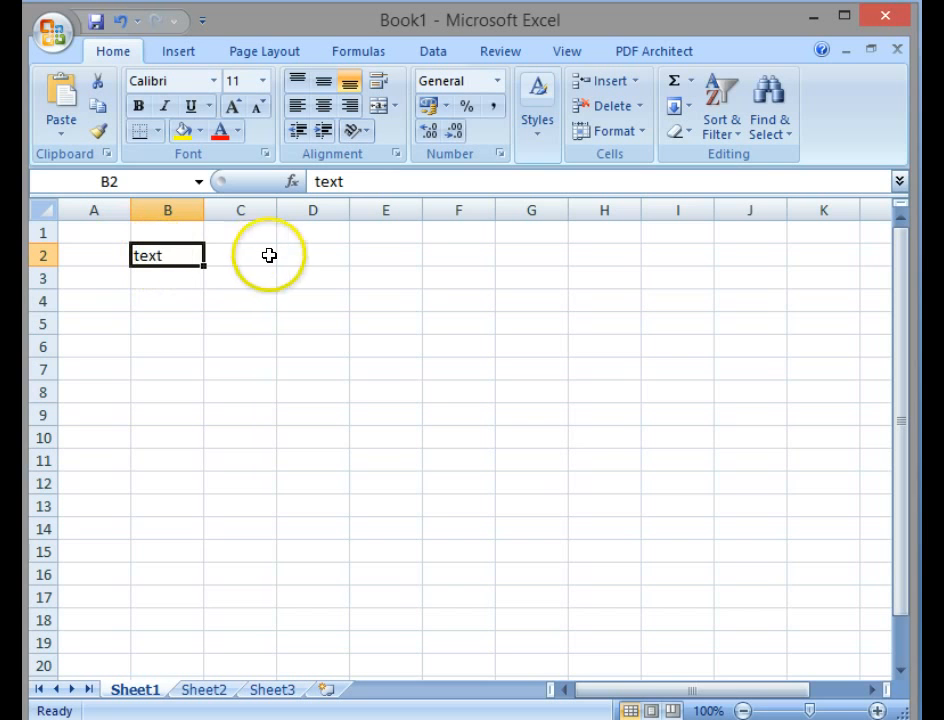
{"action": "left_click", "coordinate": [188, 278]}
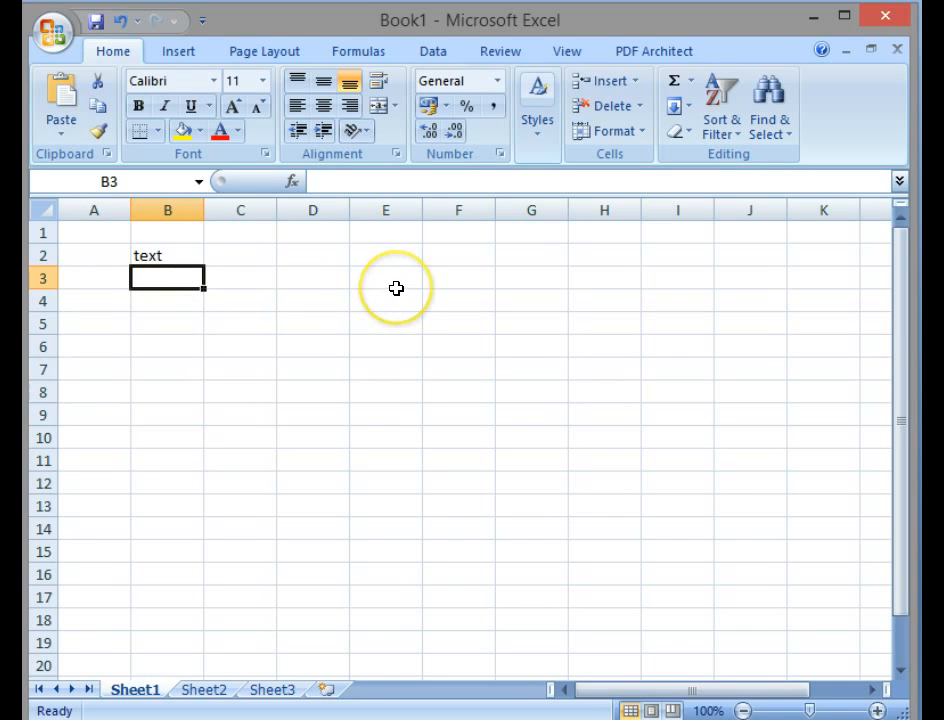
{"action": "type", "text": "90"}
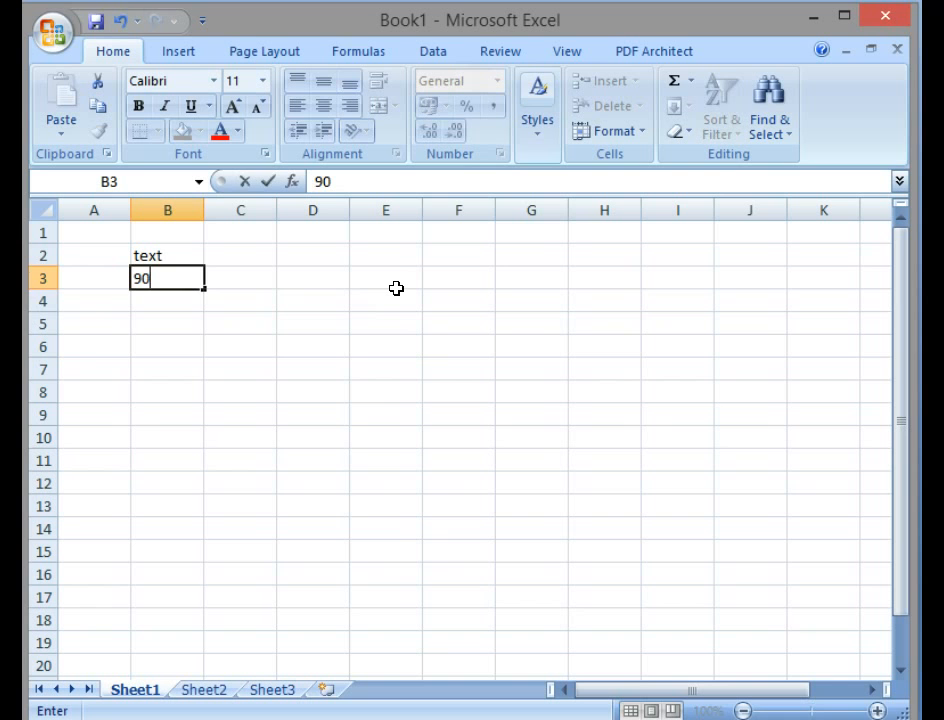
{"action": "key", "text": "Return"}
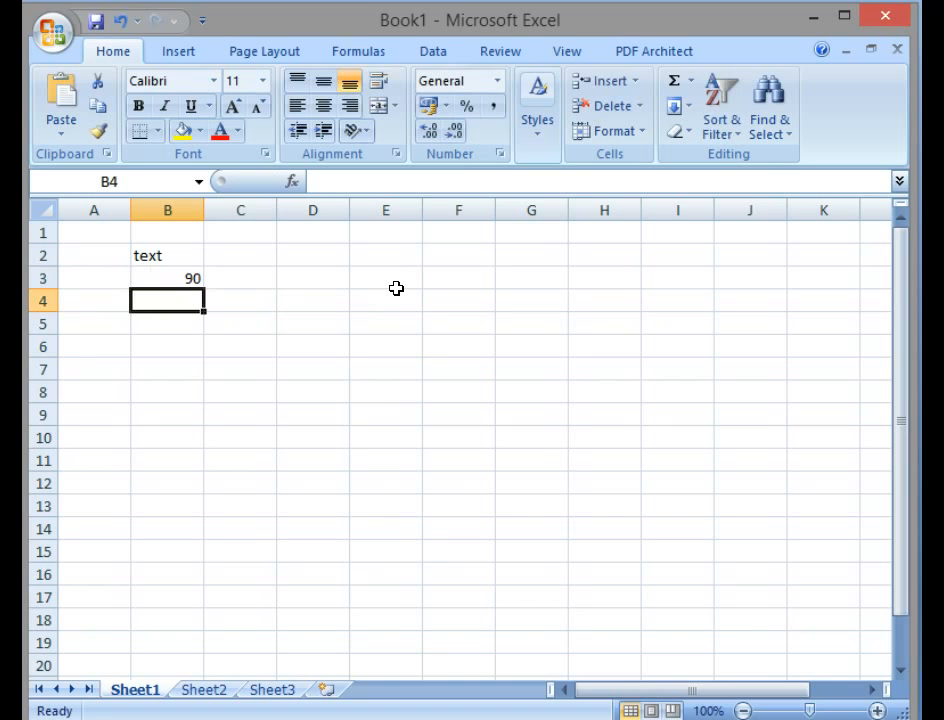
{"action": "type", "text": "10"}
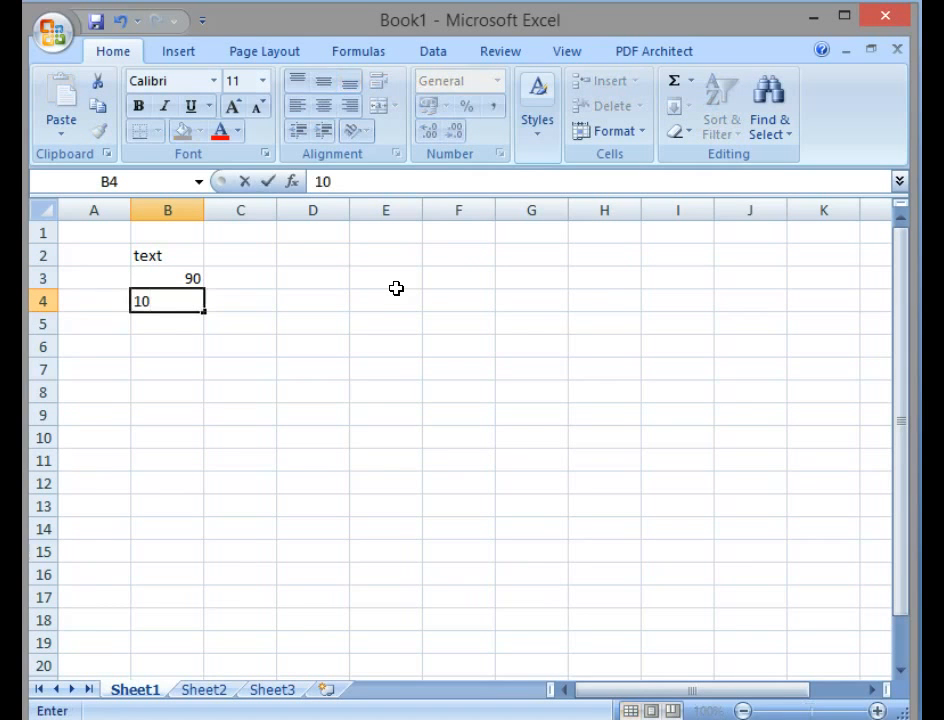
{"action": "key", "text": "Return"}
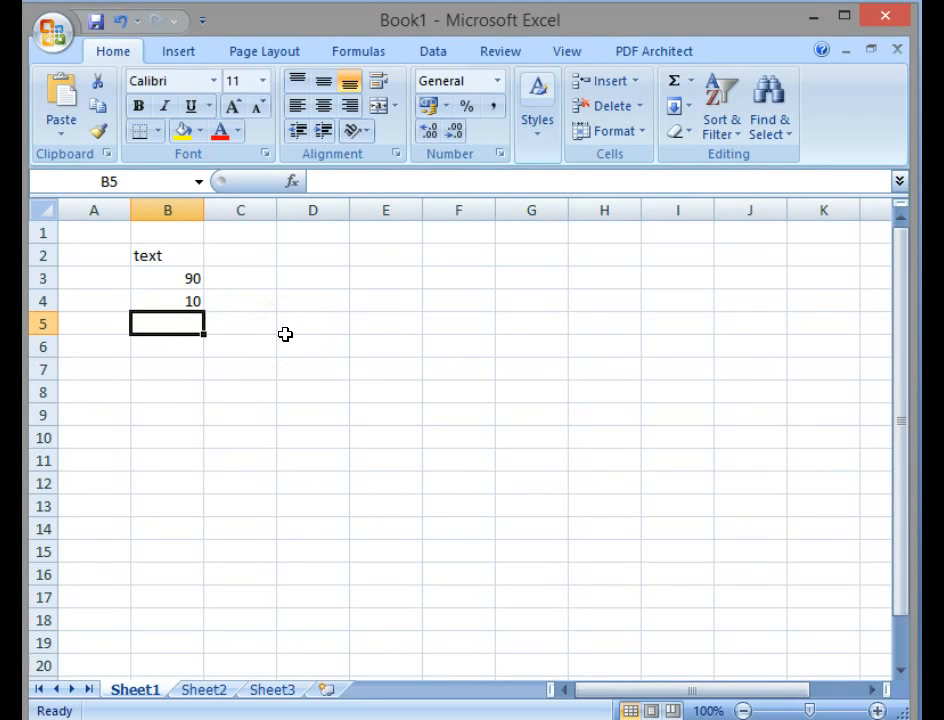
Add the two numbers with the formula =B3+B4 in cell B5, using cell references
{"action": "type", "text": "="}
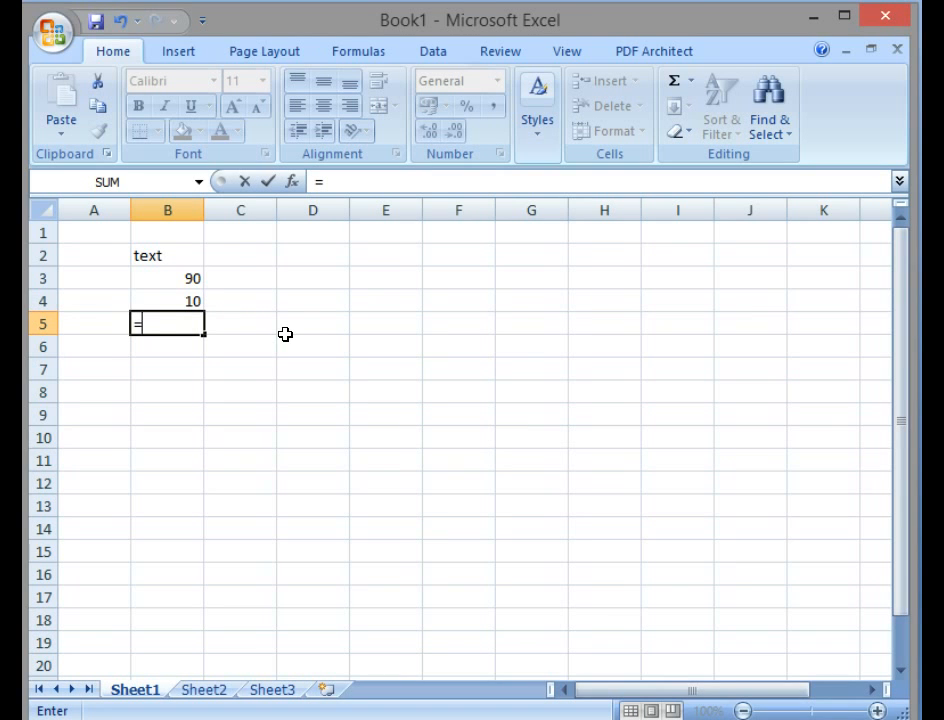
{"action": "left_click", "coordinate": [187, 277]}
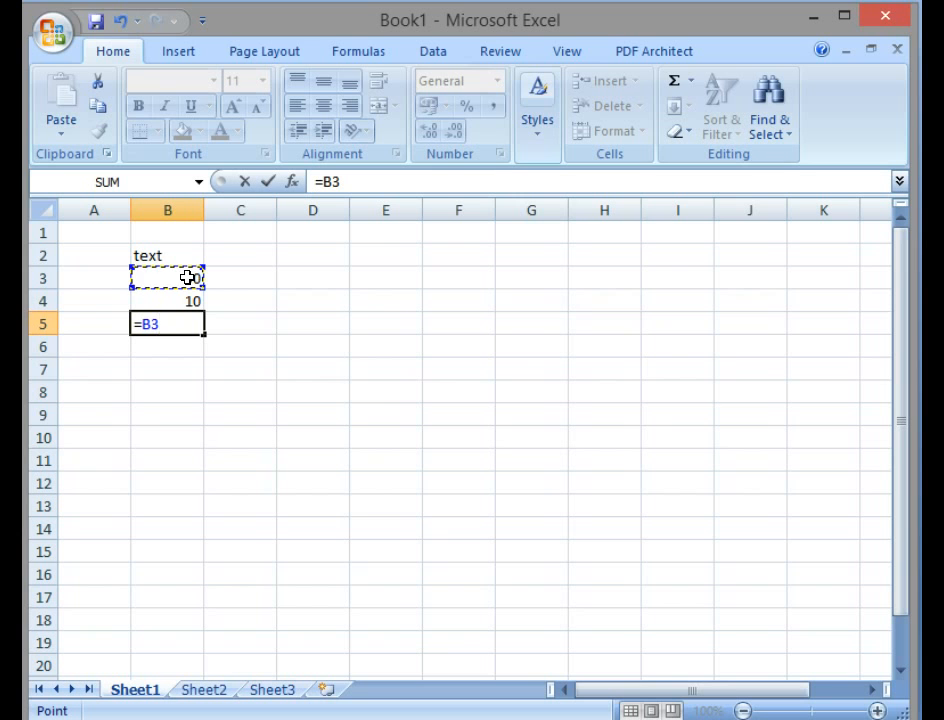
{"action": "type", "text": "+"}
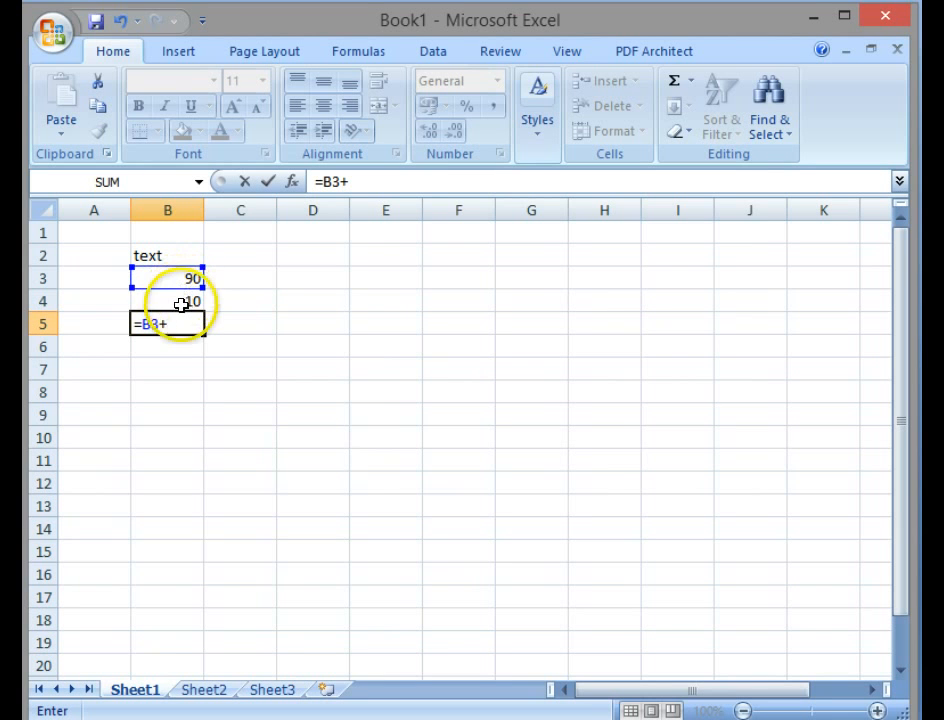
{"action": "left_click", "coordinate": [184, 301]}
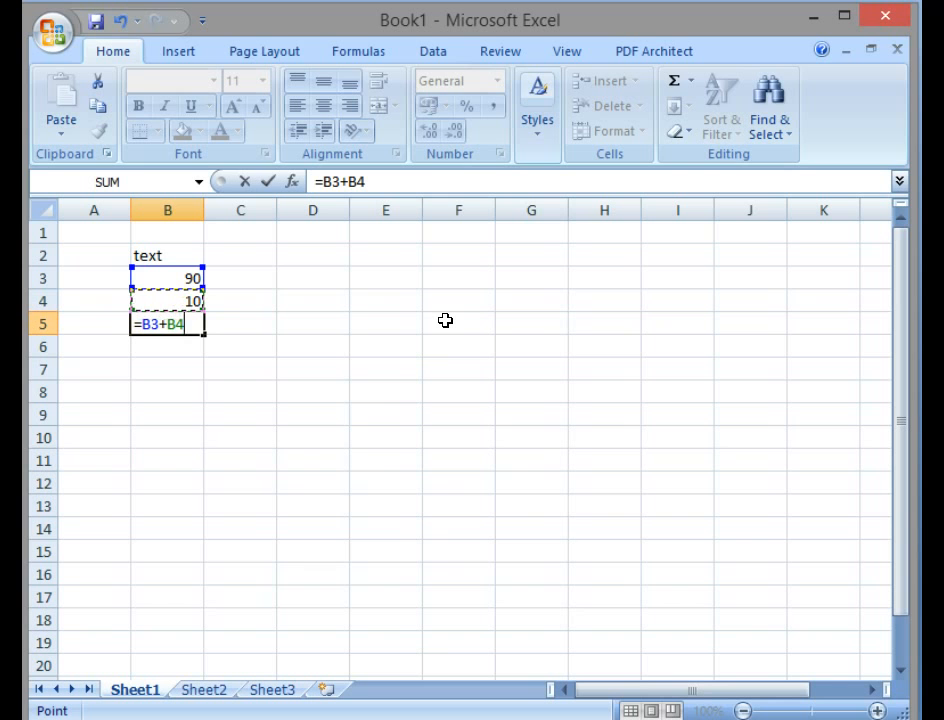
{"action": "key", "text": "Return"}
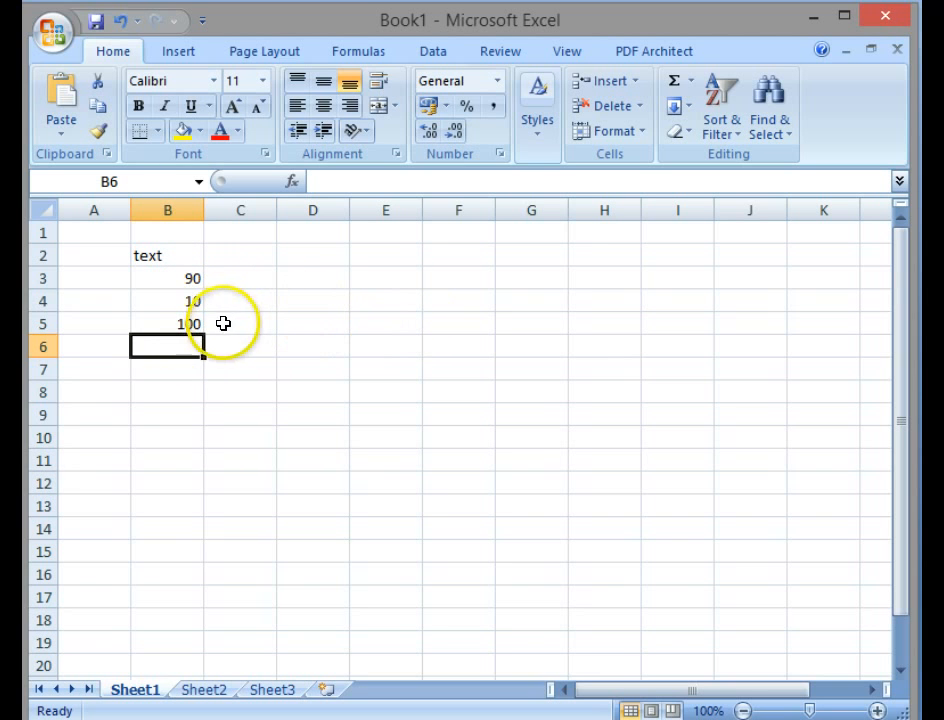
Replace the number in cell B3 with 8978 and the one in B4 with 879089
{"action": "left_click", "coordinate": [181, 279]}
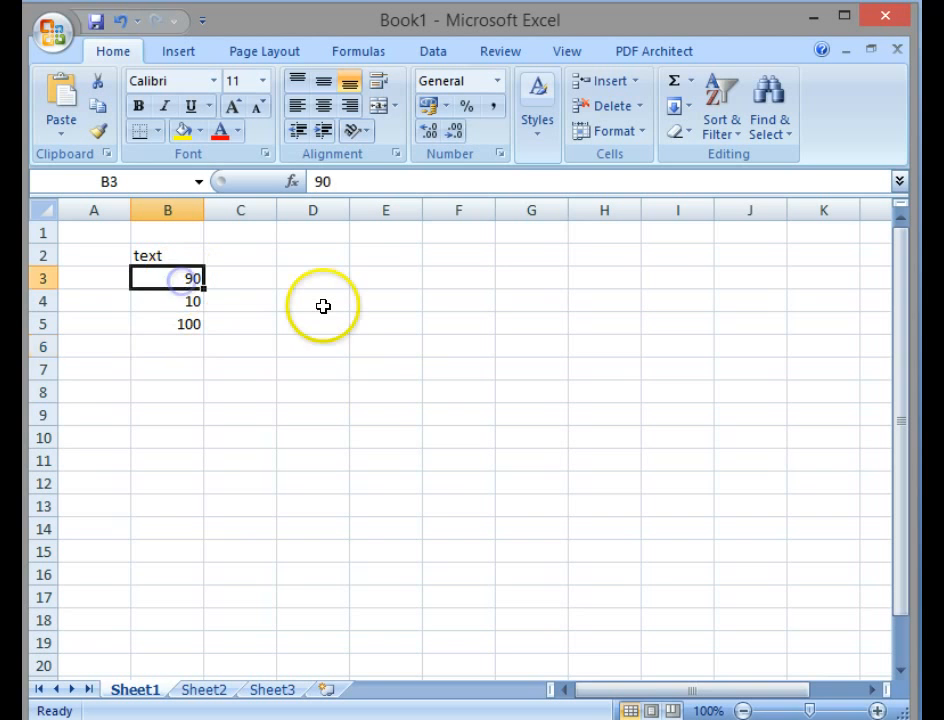
{"action": "type", "text": "8978"}
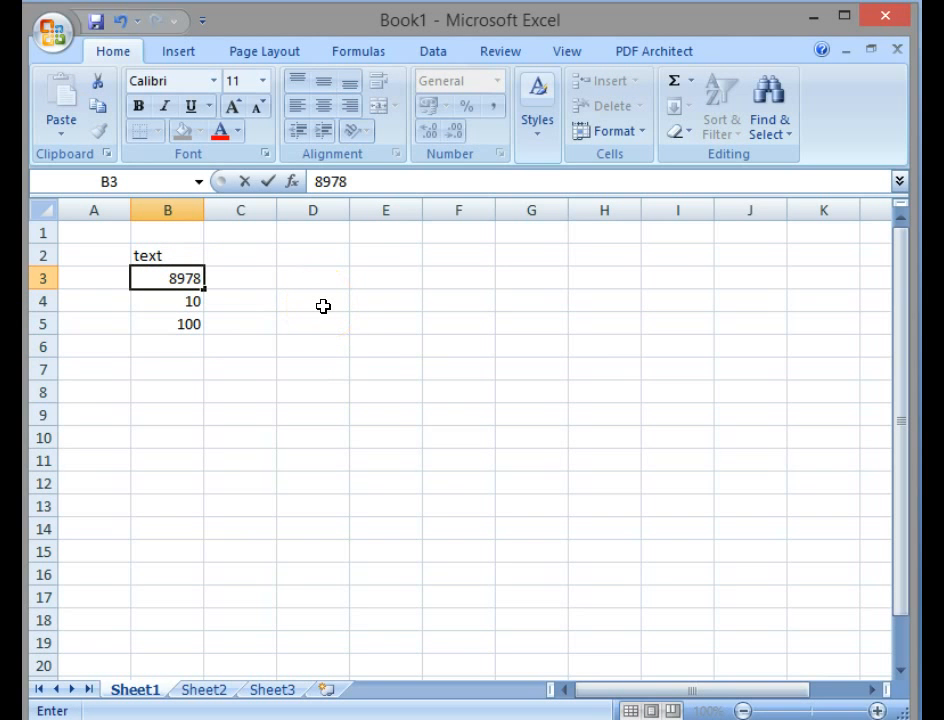
{"action": "key", "text": "Return"}
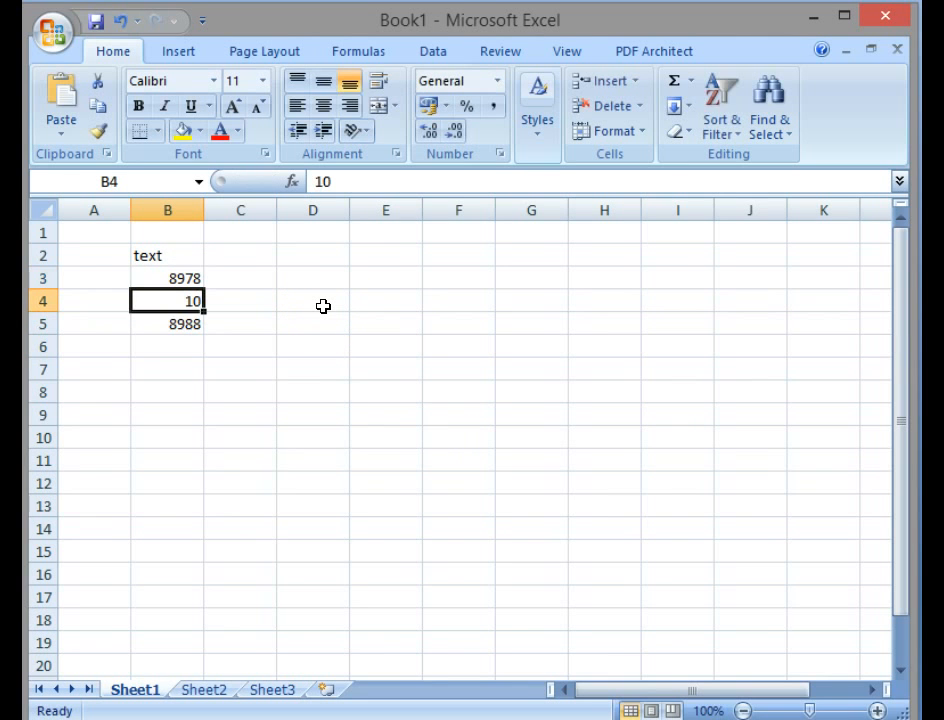
{"action": "type", "text": "879089"}
{"action": "key", "text": "Return"}
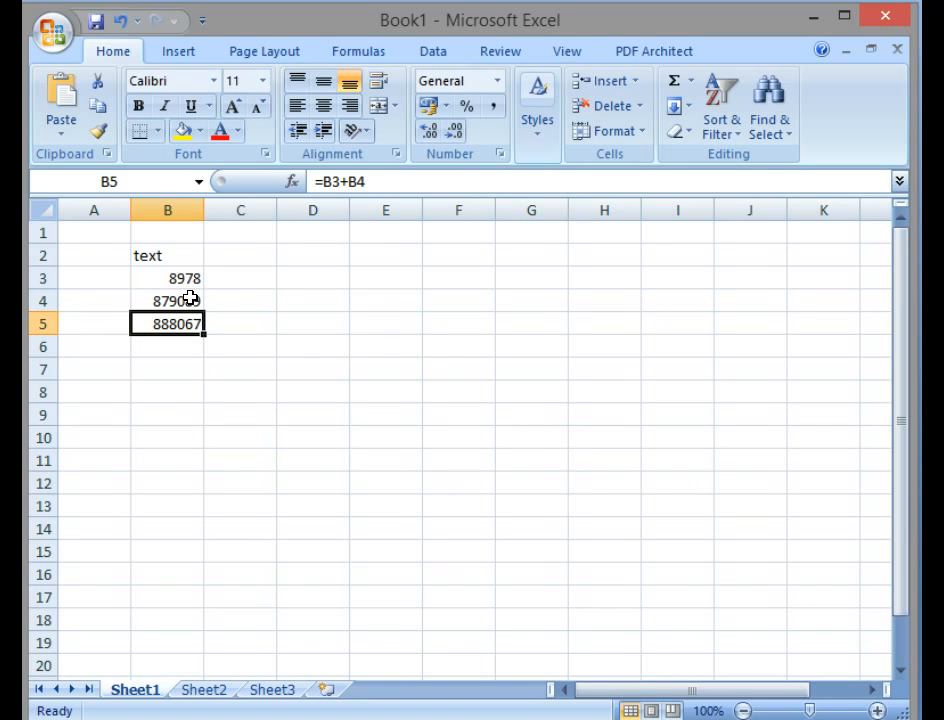
Delete the contents of cells B2 to B5
{"action": "left_click_drag", "start_coordinate": [188, 258], "coordinate": [187, 318]}
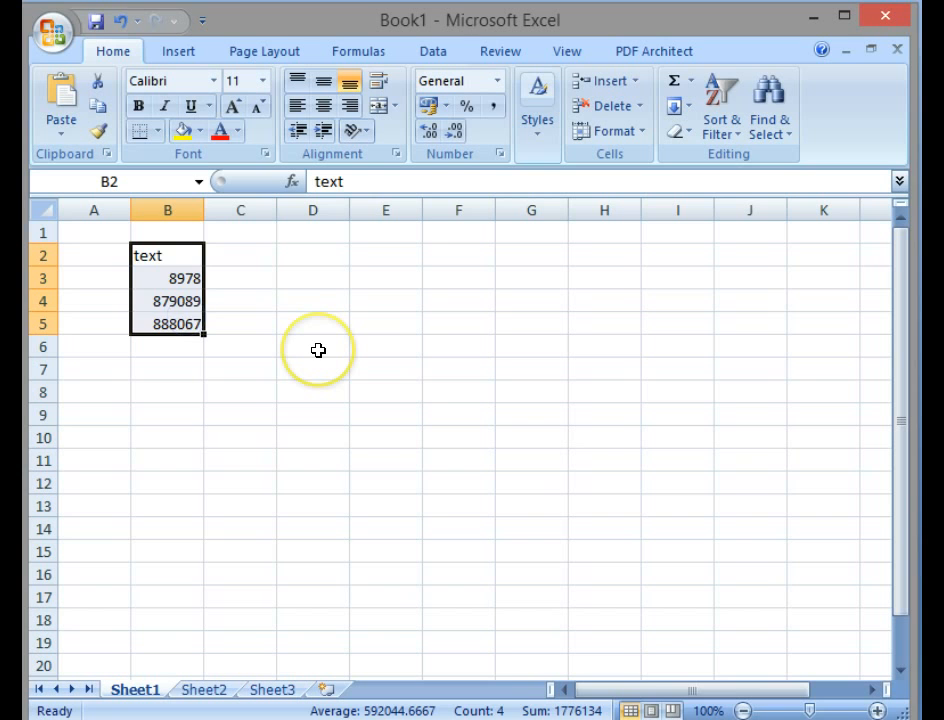
{"action": "key", "text": "Delete"}
Enter the heading "Maths Signs - Minus + Plus * multiplication (shift 8 key) / divide" in cell C2
{"action": "left_click", "coordinate": [250, 252]}
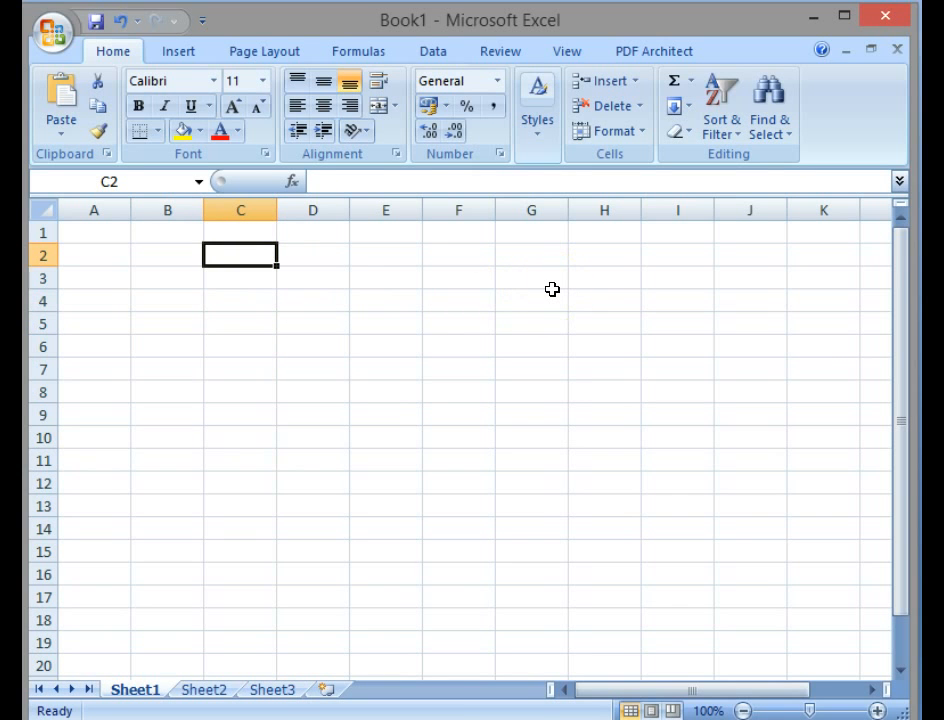
{"action": "type", "text": "Maths "}
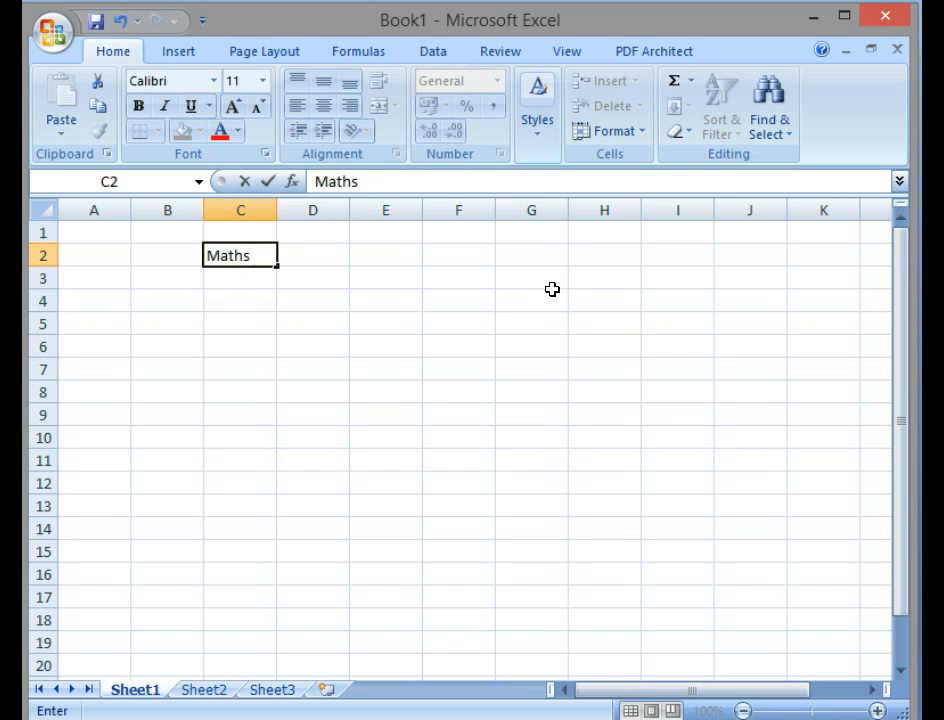
{"action": "type", "text": "Signs -"}
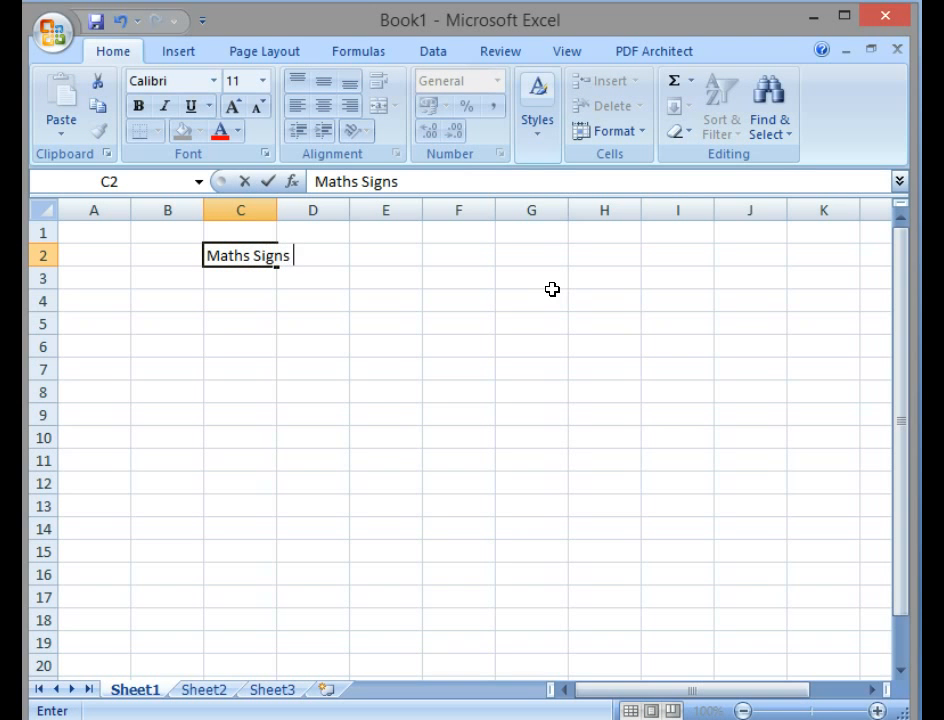
{"action": "type", "text": "  Minus"}
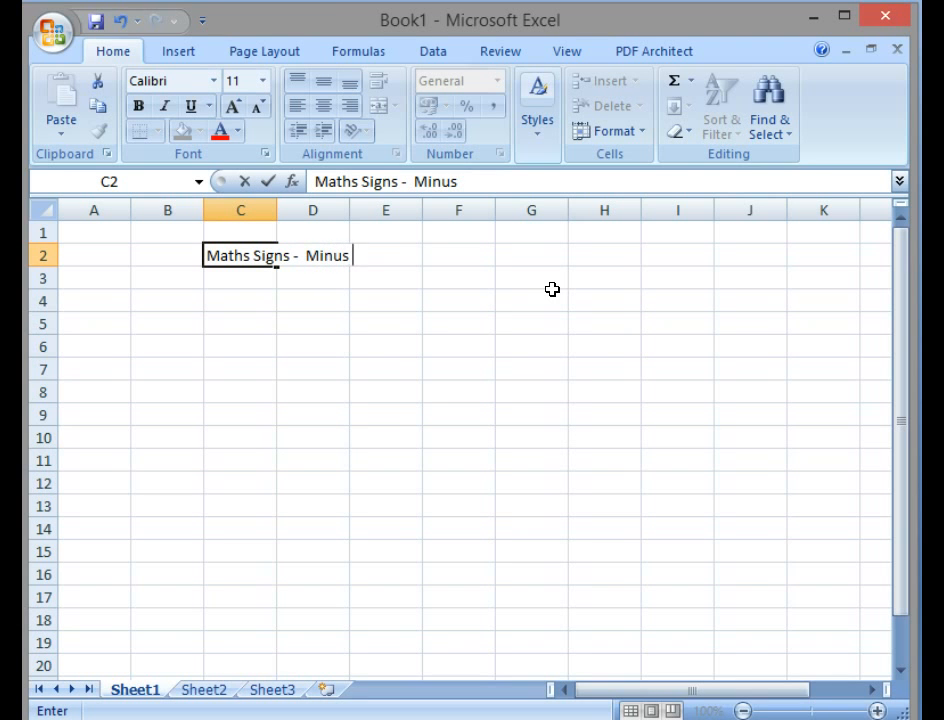
{"action": "type", "text": " + Plus"}
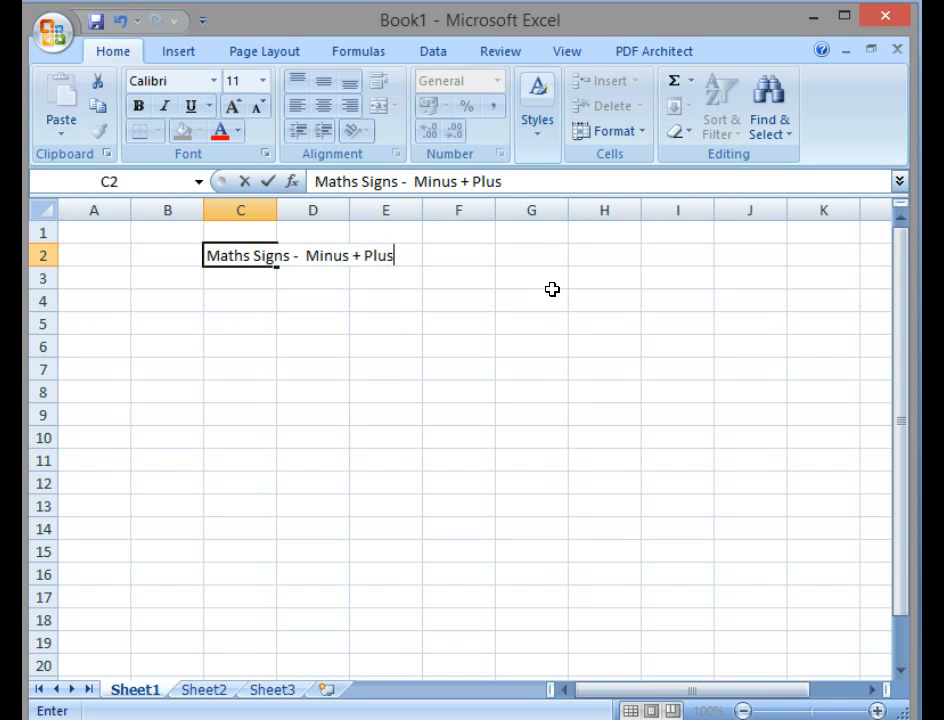
{"action": "type", "text": " * mult"}
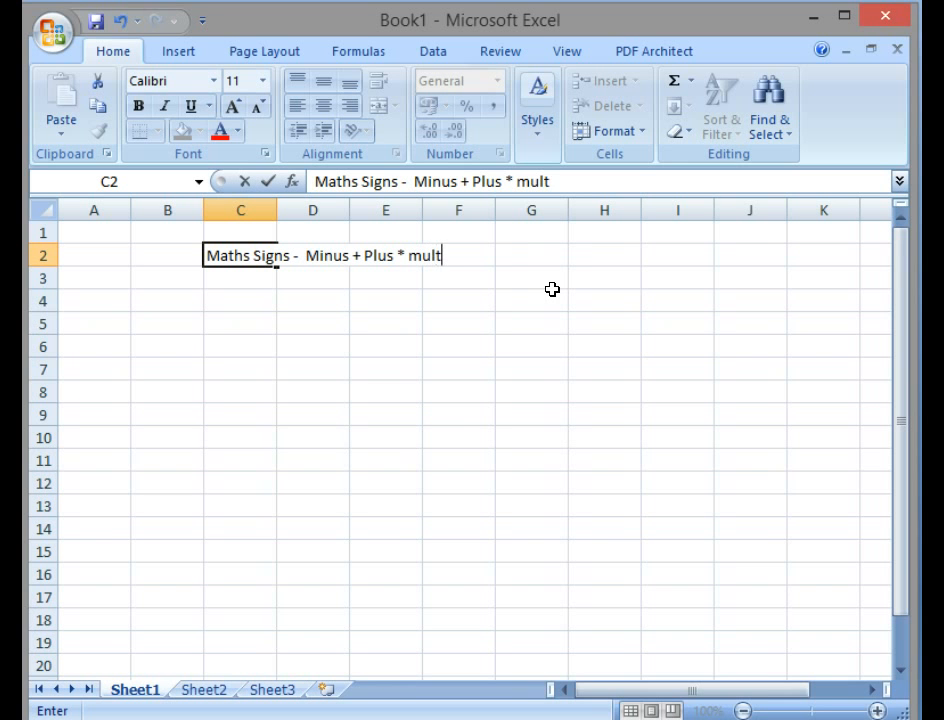
{"action": "type", "text": "iplication ("}
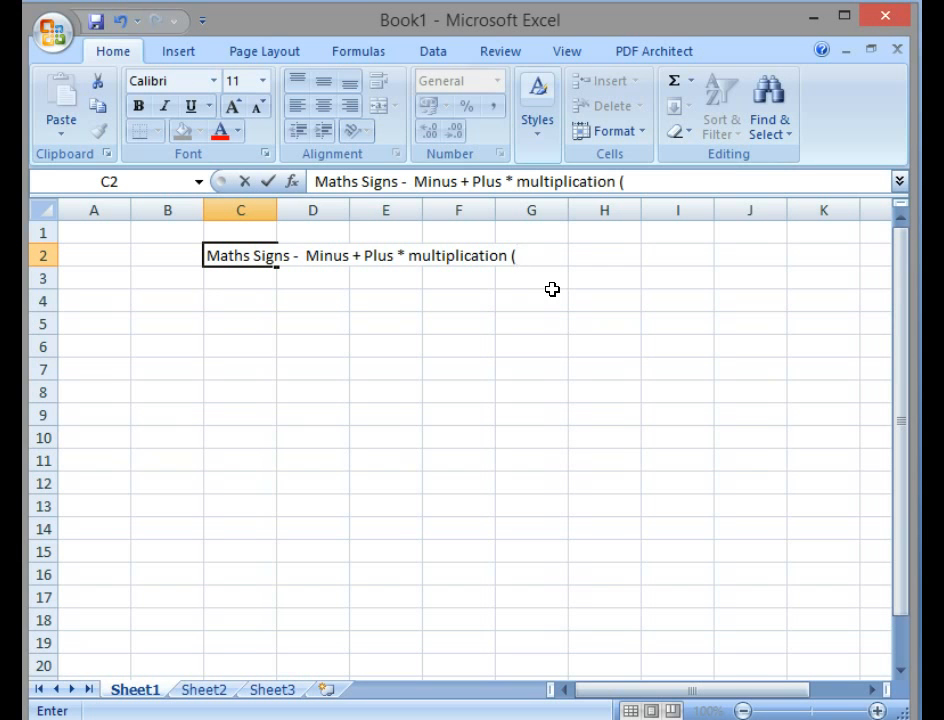
{"action": "type", "text": "shift"}
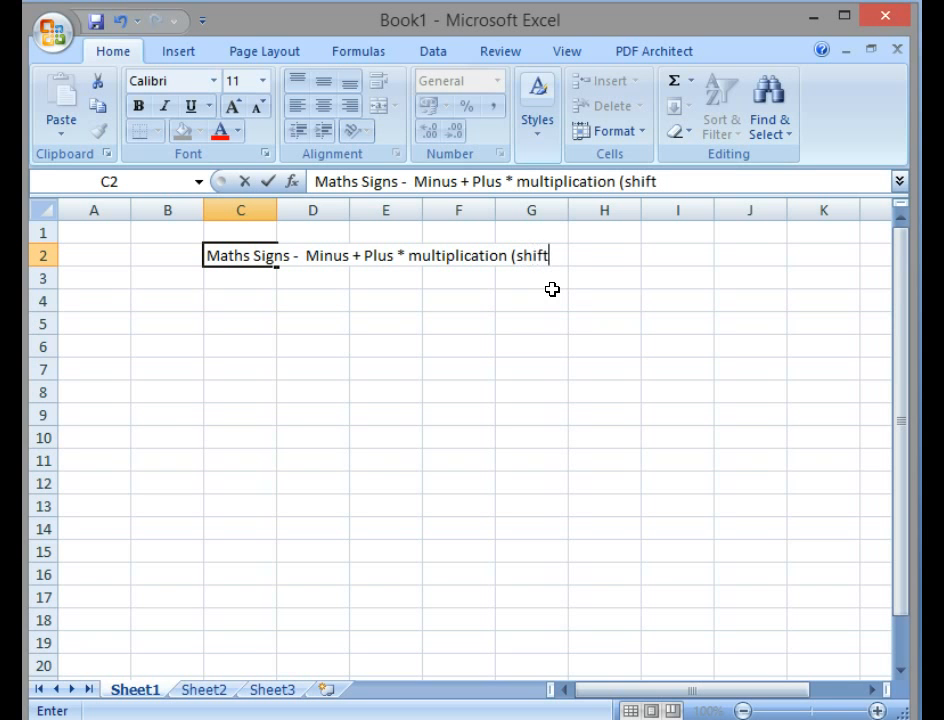
{"action": "type", "text": " 8 key)"}
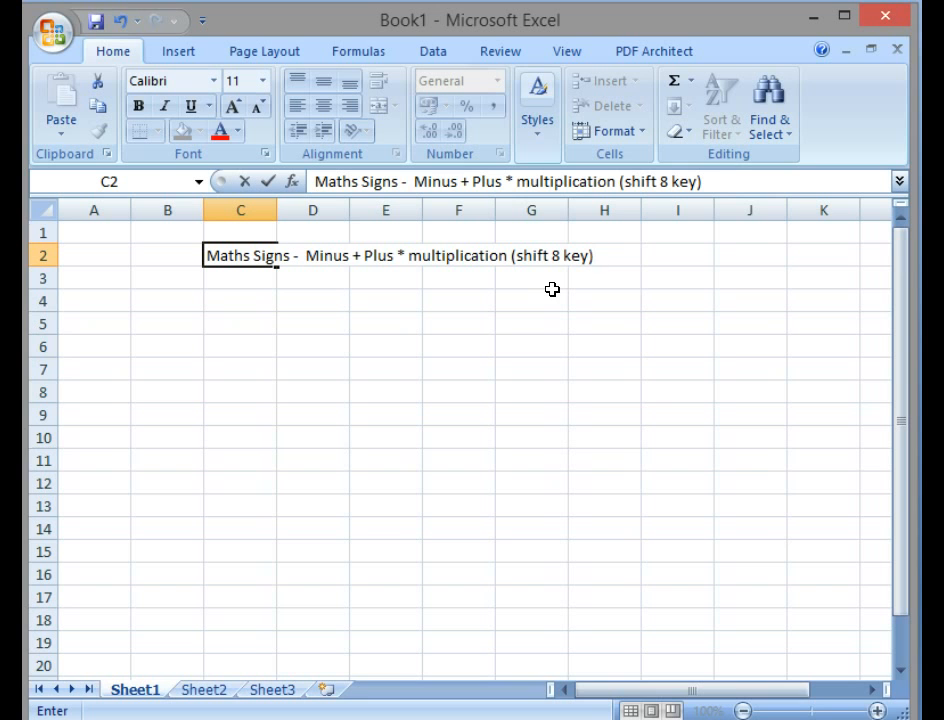
{"action": "type", "text": " / divide"}
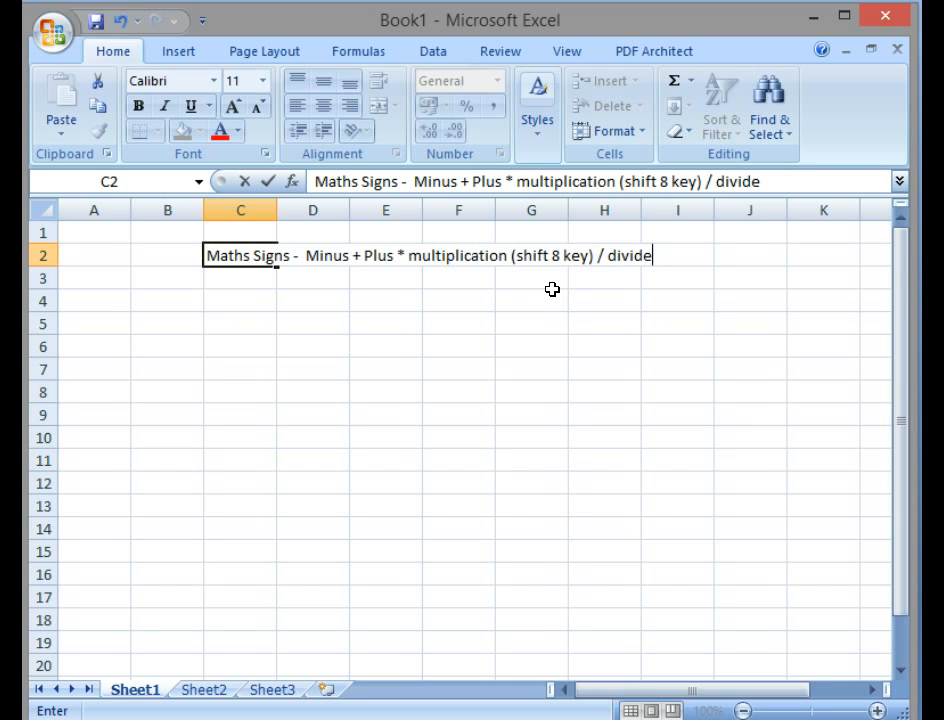
{"action": "key", "text": "Return"}
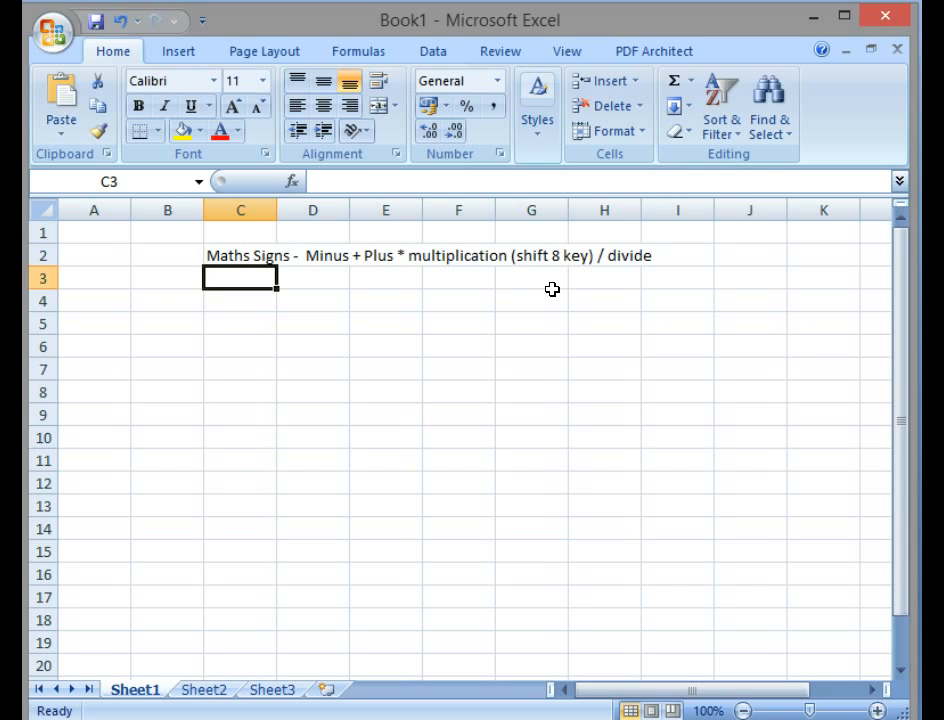
Enter the title "Community Group" in cell B4
{"action": "key", "text": "Down"}
{"action": "key", "text": "Left"}
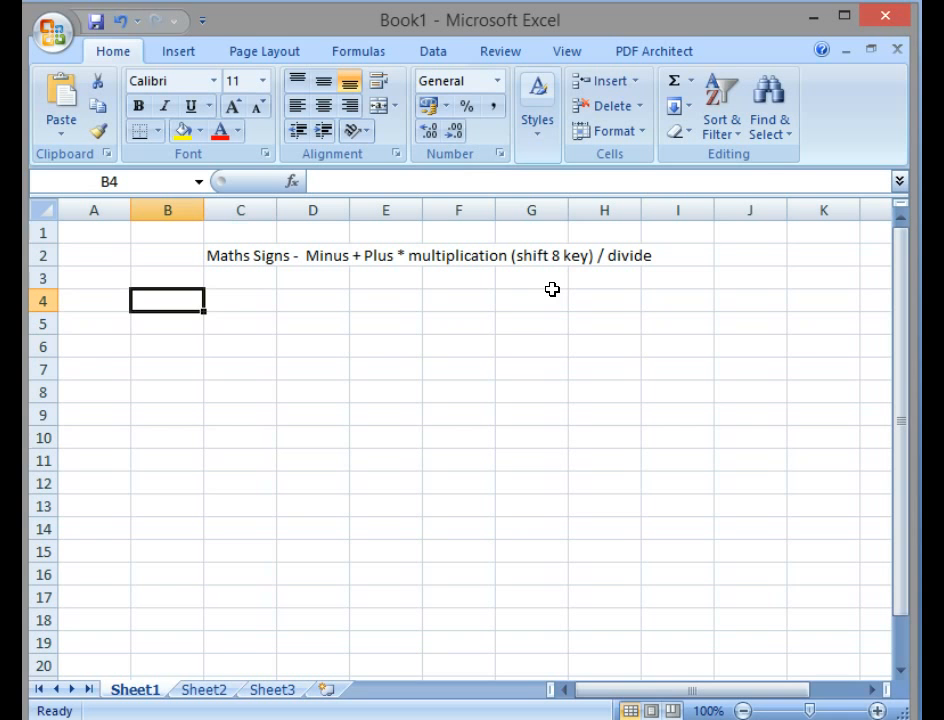
{"action": "type", "text": "Co"}
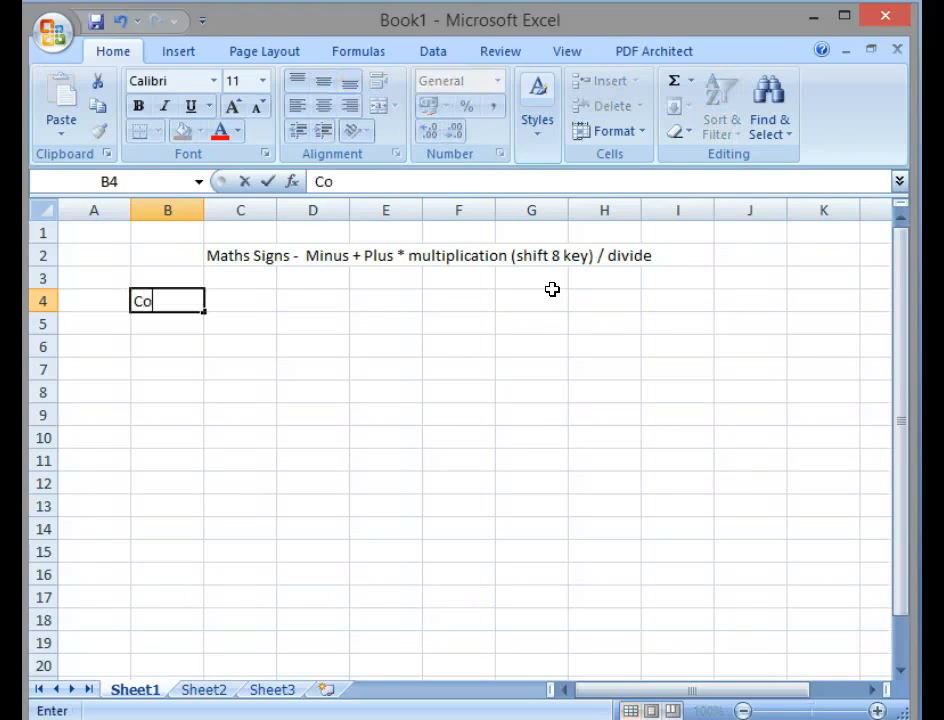
{"action": "type", "text": "mmunity "}
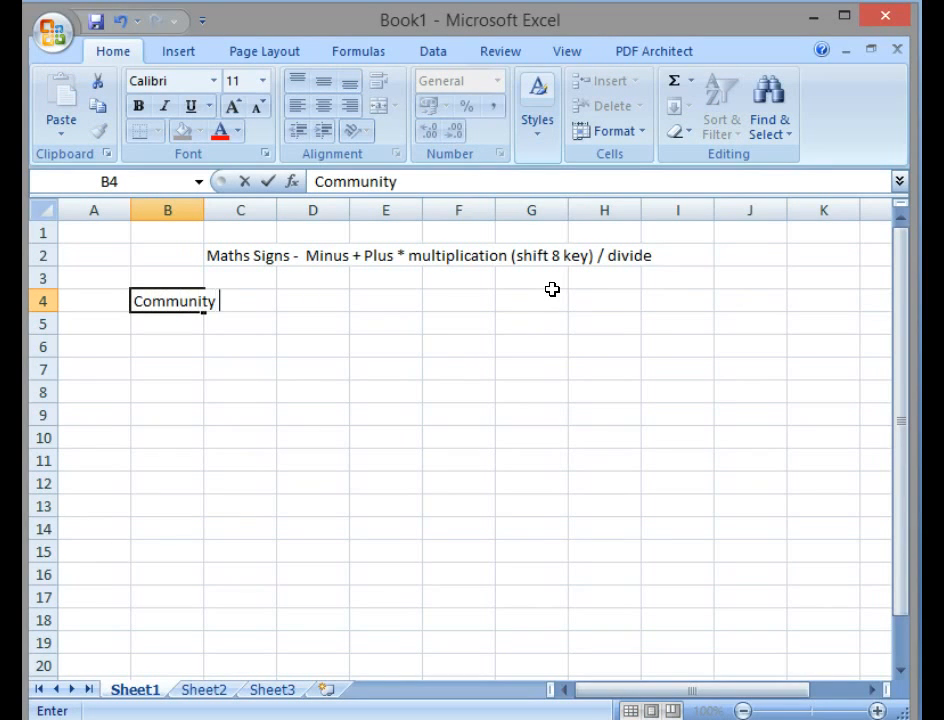
{"action": "type", "text": "Group"}
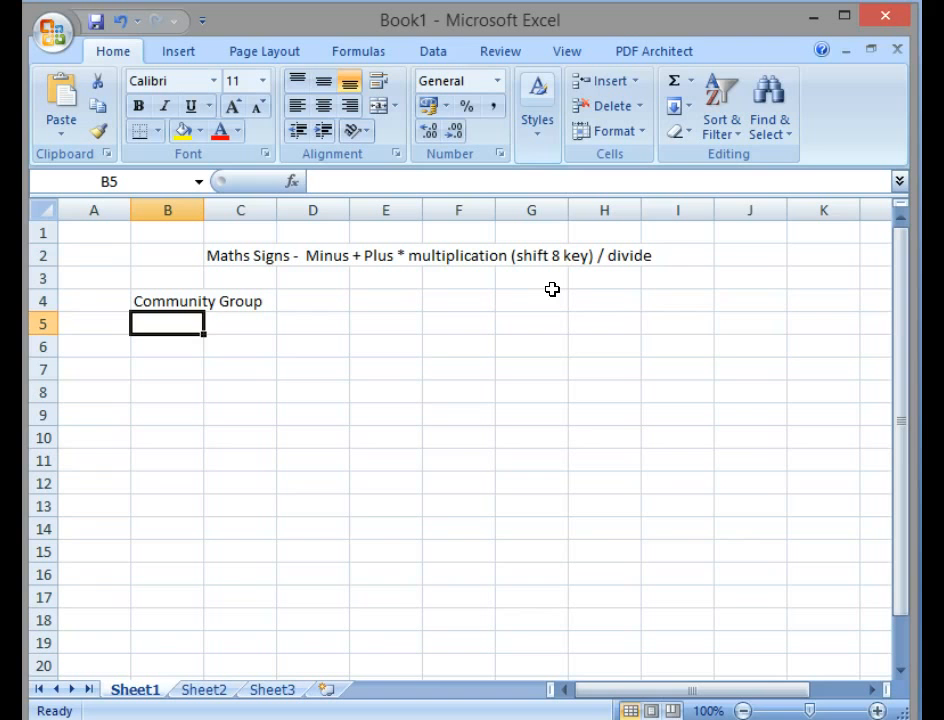
Enter the heading "date" in cell B6 and the date 9 may in cell B7
{"action": "key", "text": "Down"}
{"action": "type", "text": "date"}
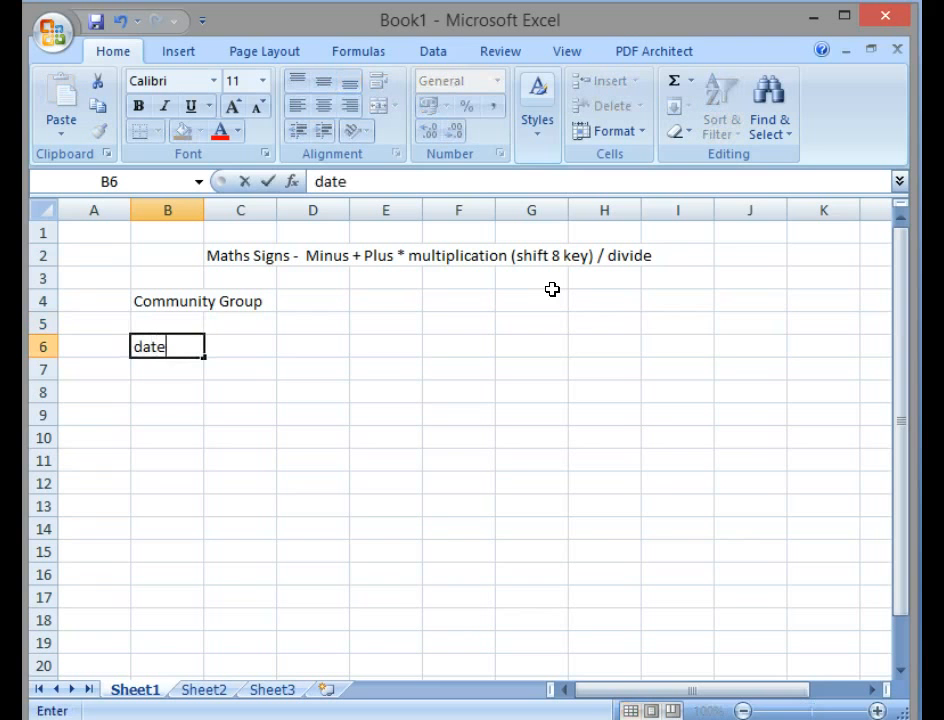
{"action": "key", "text": "Return"}
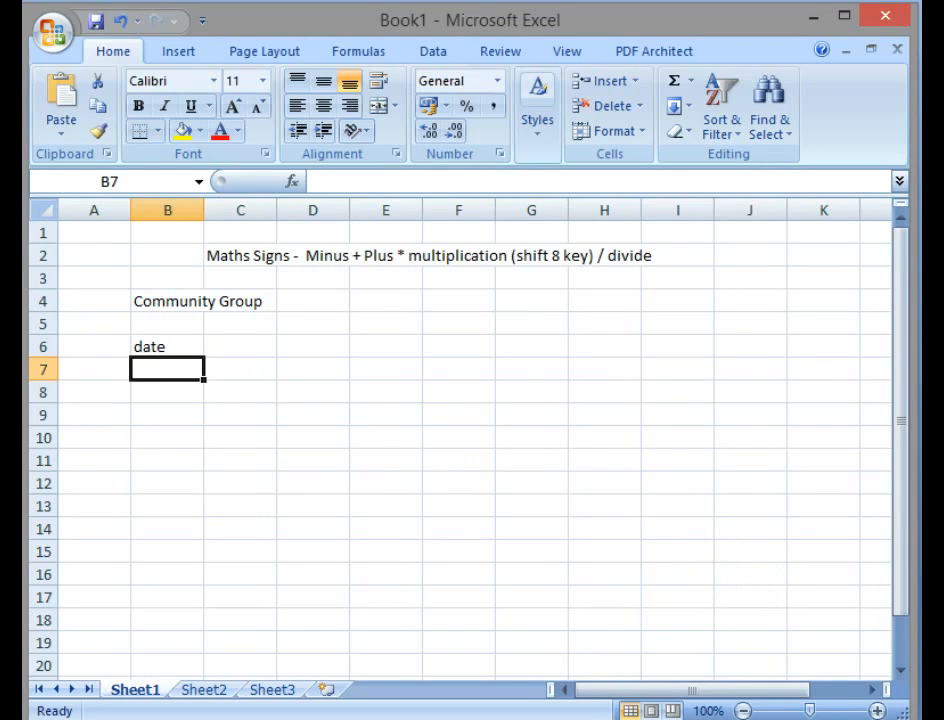
{"action": "type", "text": "9"}
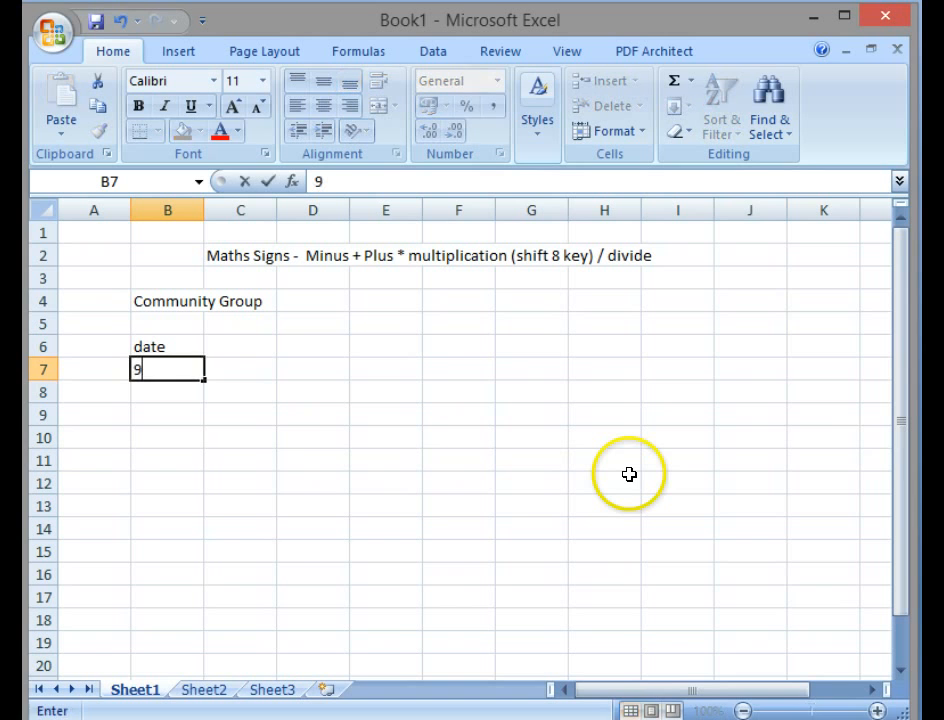
{"action": "type", "text": " may"}
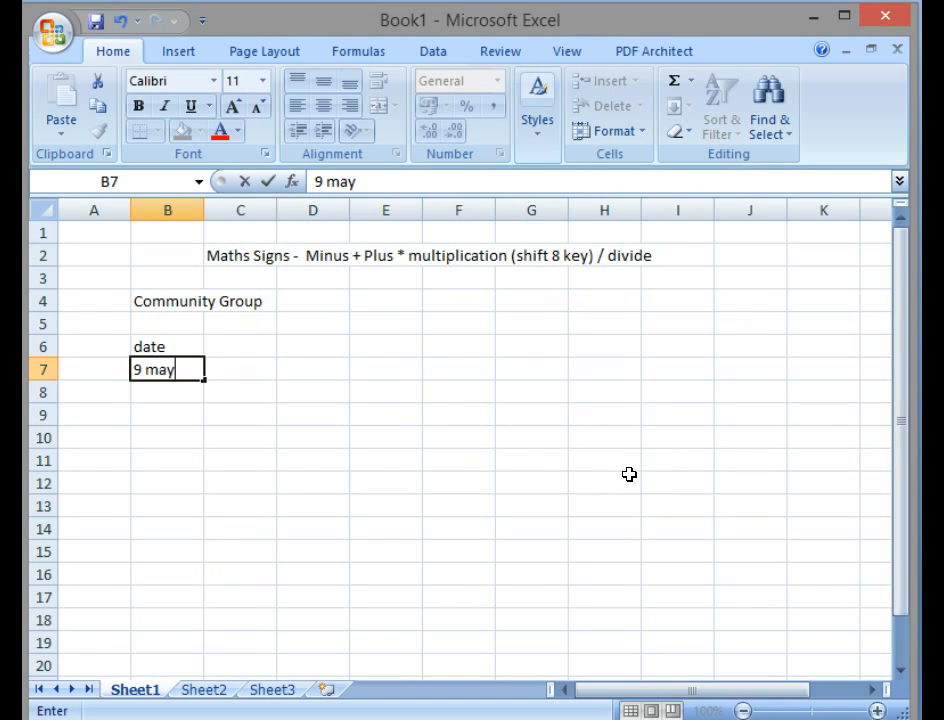
{"action": "key", "text": "Return"}
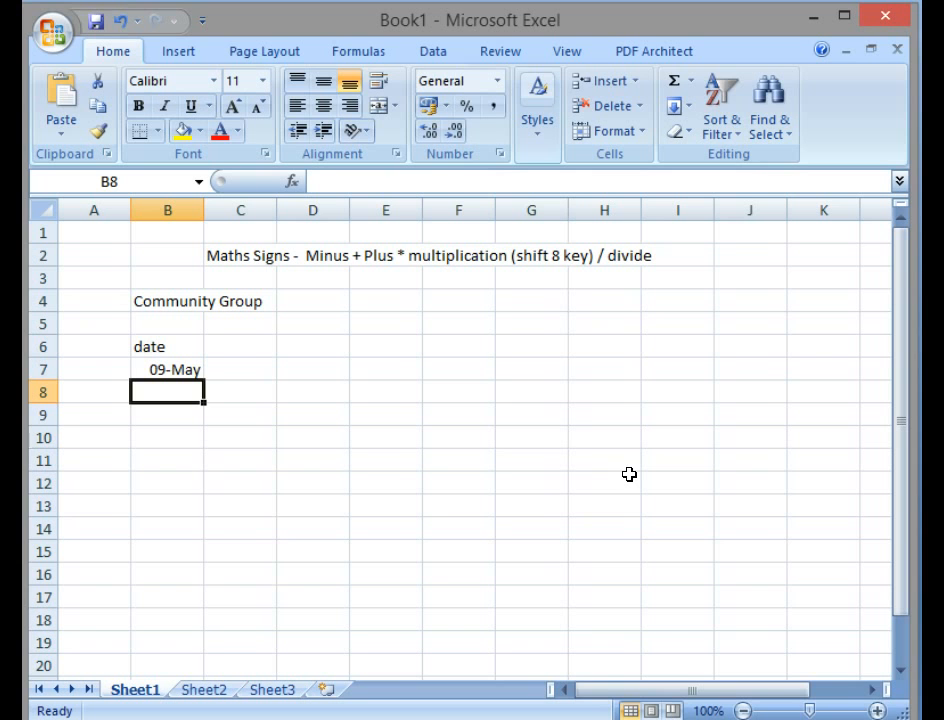
Enter the date in its full form, 09/05/2014, in cell B8
{"action": "type", "text": "09/"}
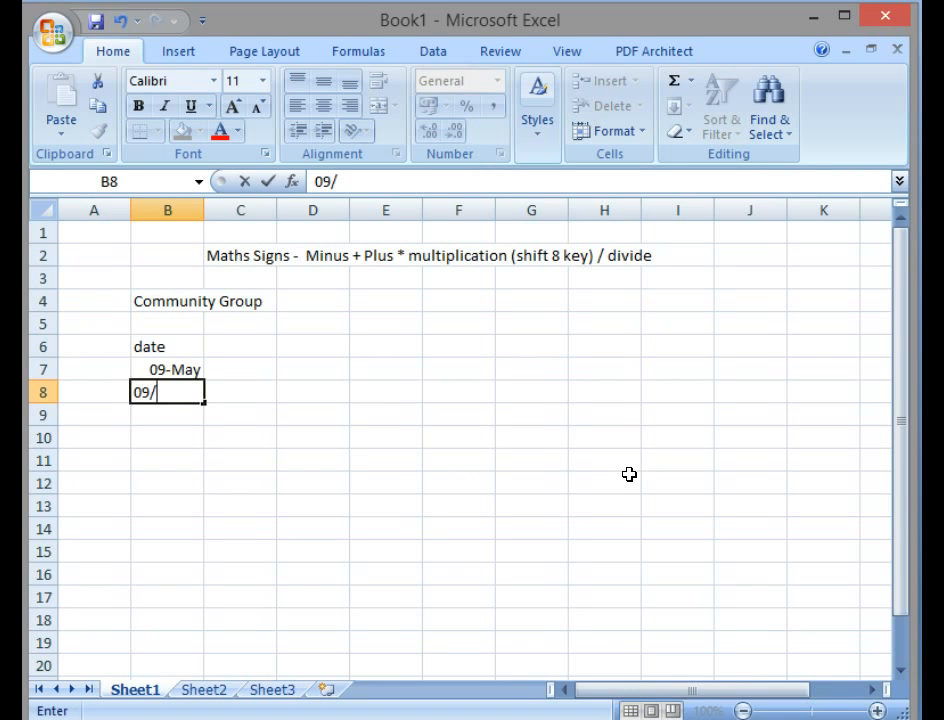
{"action": "type", "text": "05"}
{"action": "type", "text": "/20"}
{"action": "type", "text": "14"}
{"action": "key", "text": "Return"}
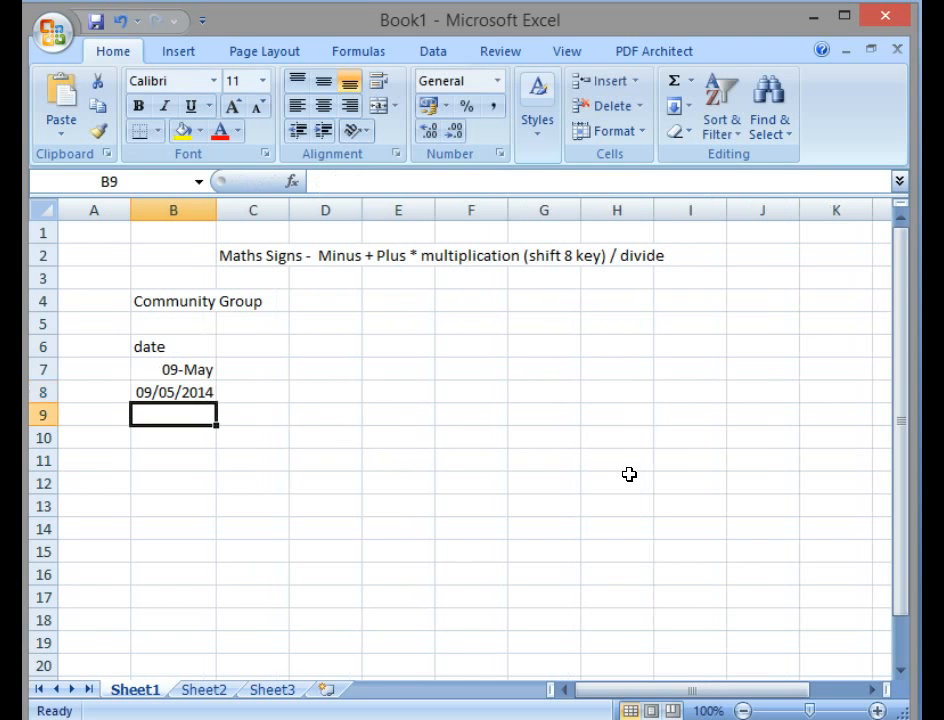
Compare the stored dates in cells B7 and B8, and delete the one in B8
{"action": "key", "text": "Up"}
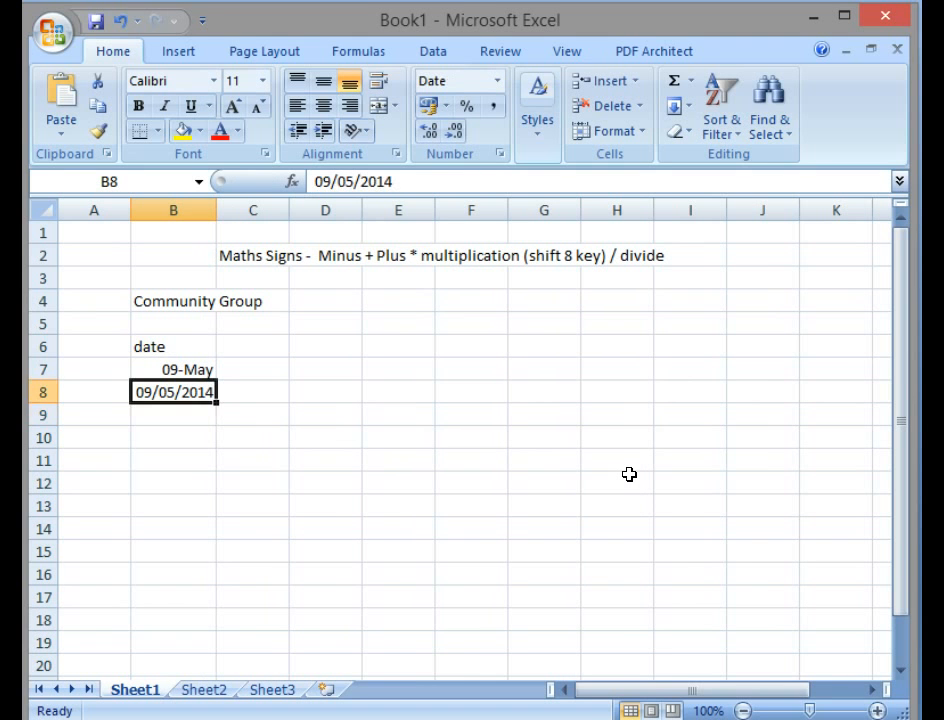
{"action": "key", "text": "Up"}
{"action": "key", "text": "Up"}
{"action": "key", "text": "Down"}
{"action": "key", "text": "Down"}
{"action": "key", "text": "Up"}
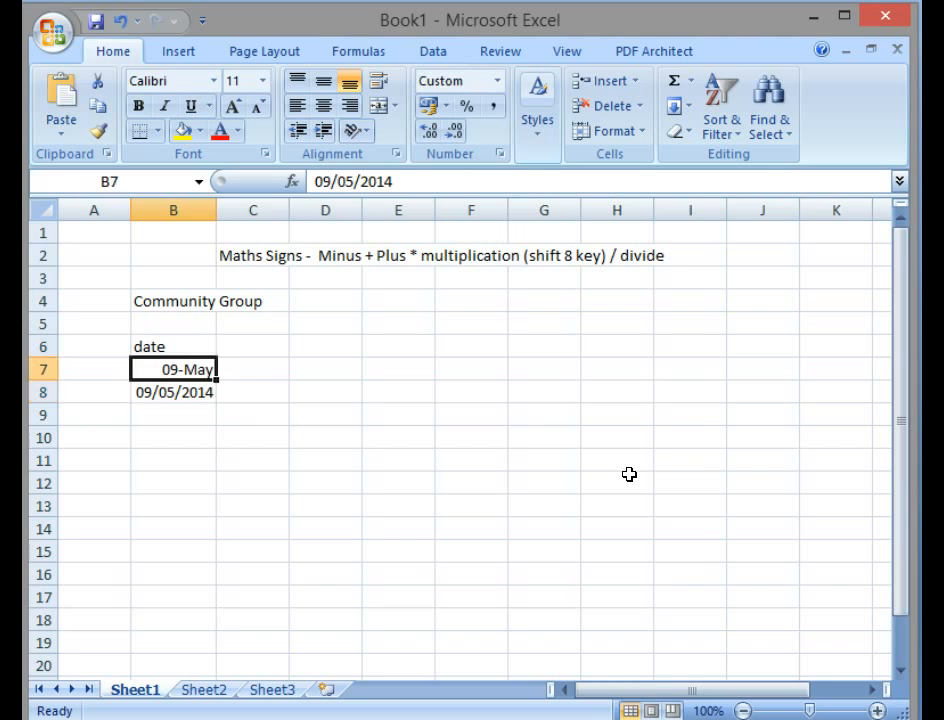
{"action": "key", "text": "Down"}
{"action": "key", "text": "Delete"}
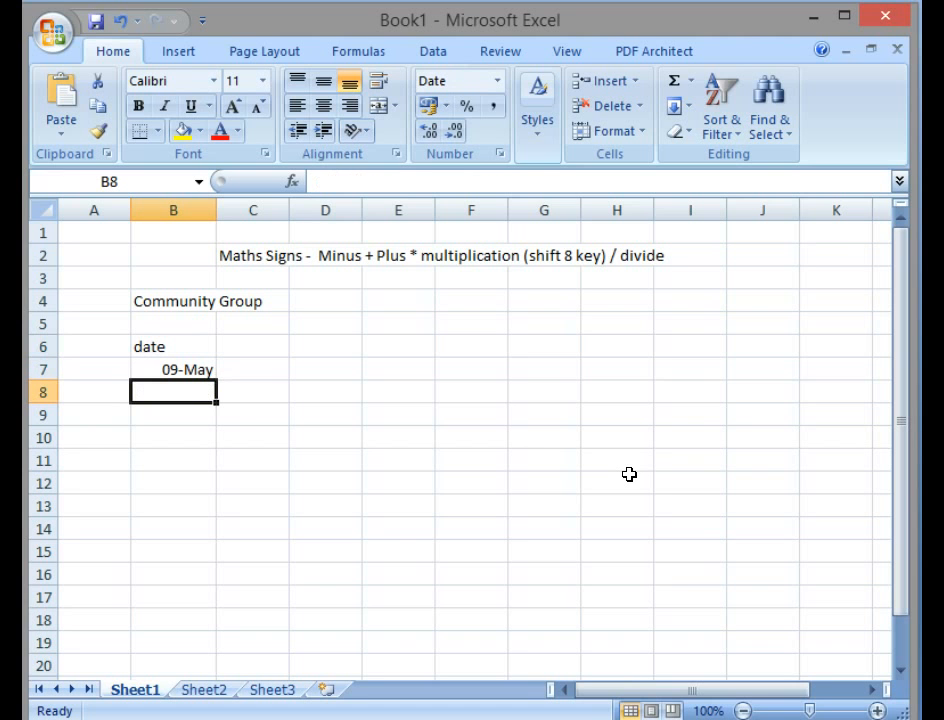
Enter the headings Bingo, Subs, Coffee and Trips in cells C6 to F6
{"action": "left_click", "coordinate": [211, 367]}
{"action": "left_click", "coordinate": [240, 348]}
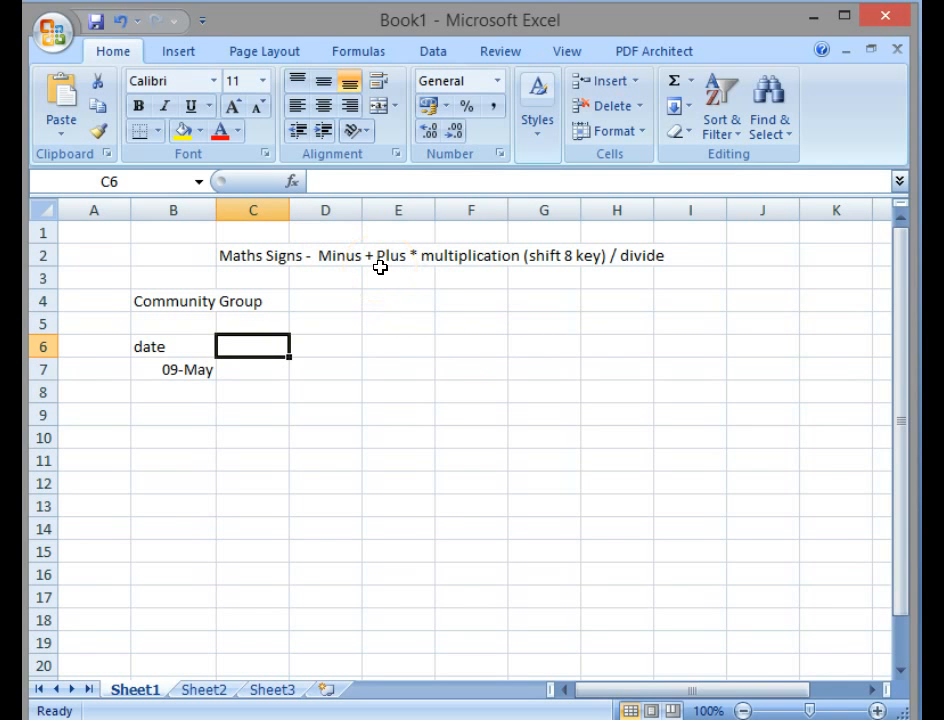
{"action": "type", "text": "Bingo"}
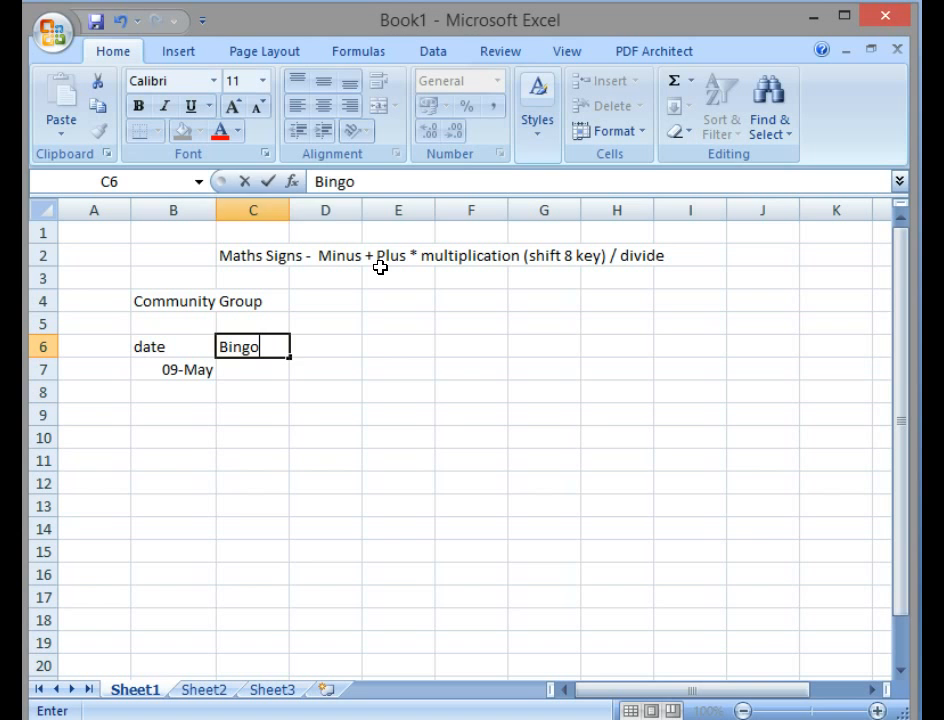
{"action": "key", "text": "Tab"}
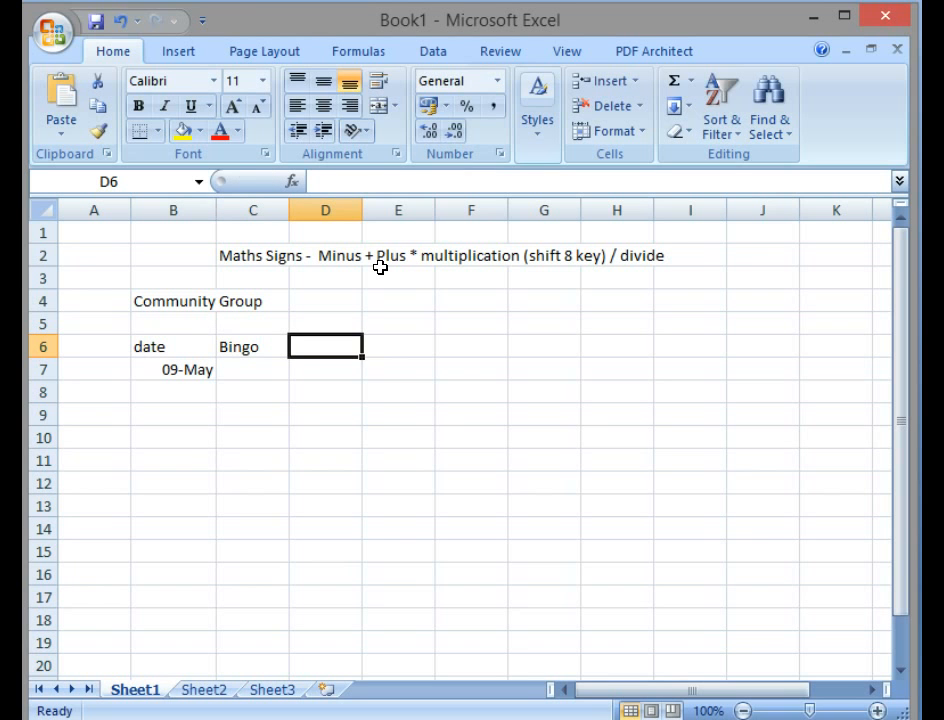
{"action": "type", "text": "Subs"}
{"action": "key", "text": "Tab"}
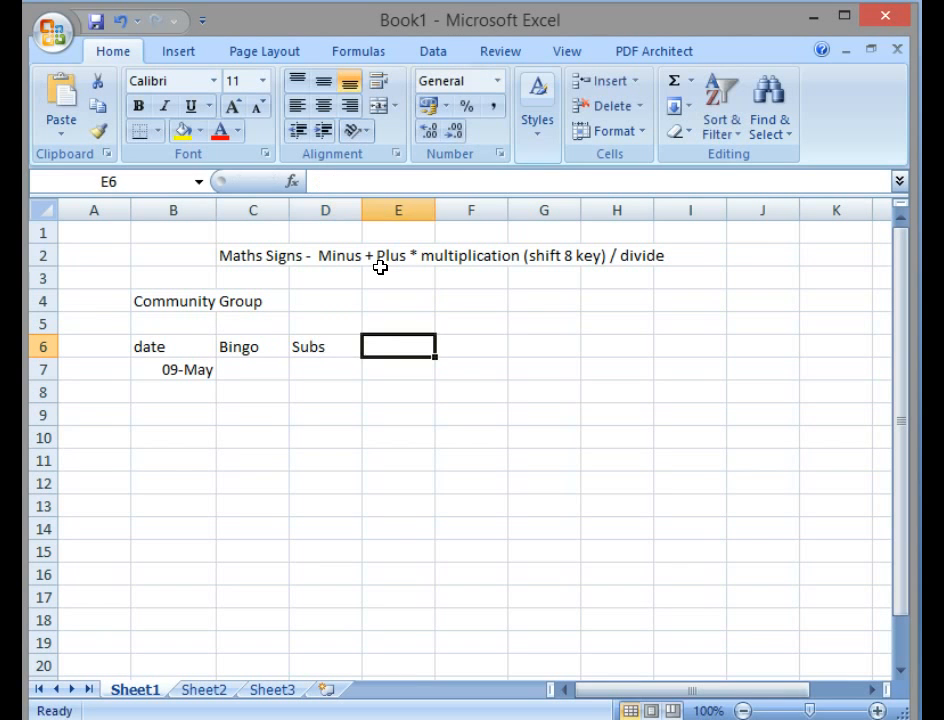
{"action": "type", "text": "Coffee"}
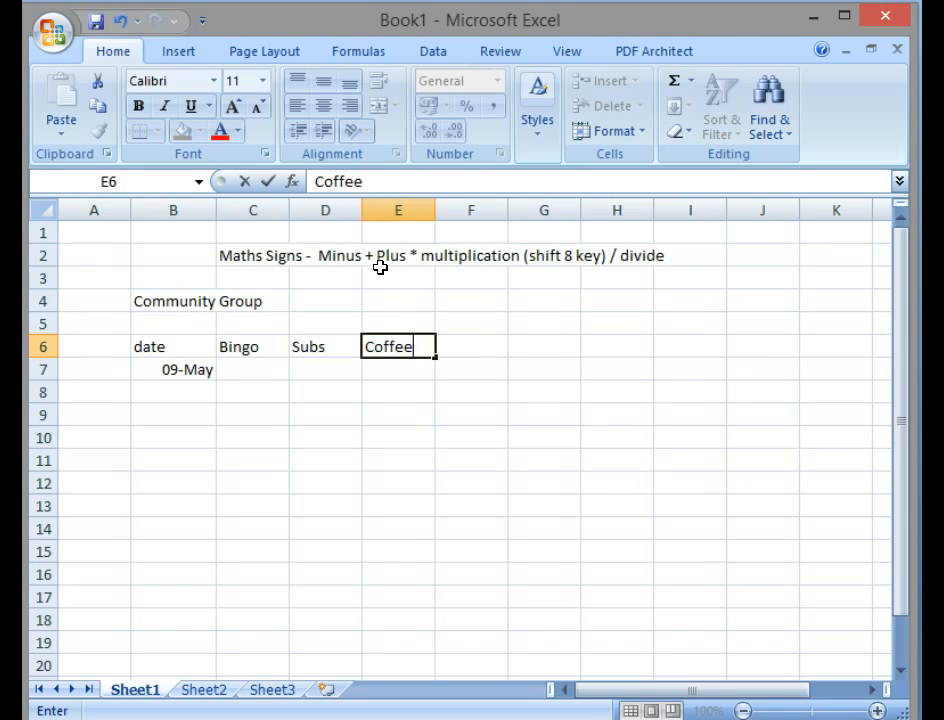
{"action": "key", "text": "Tab"}
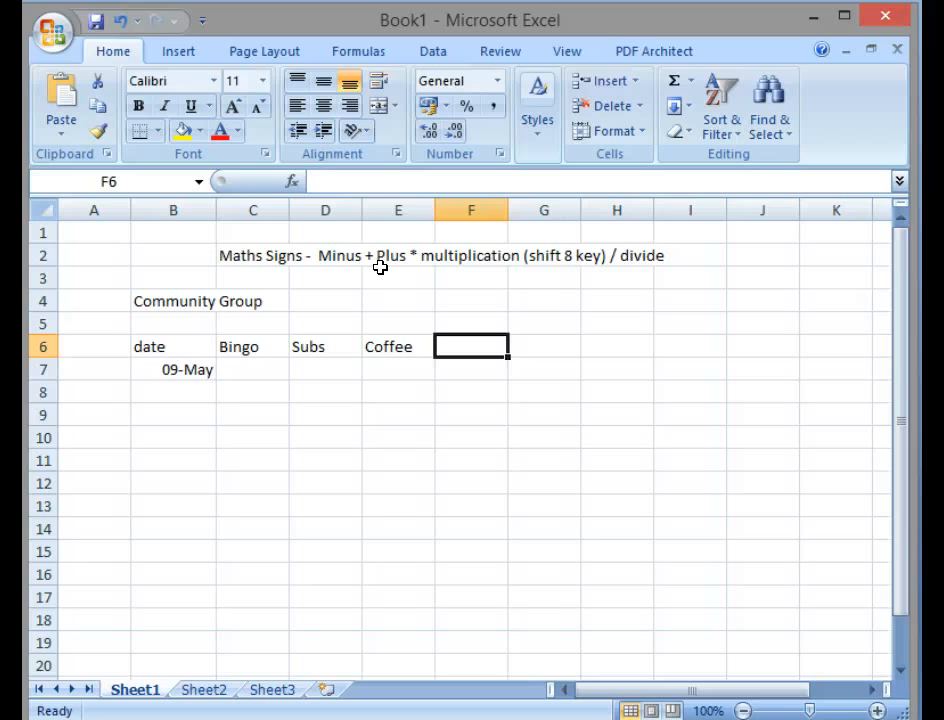
{"action": "type", "text": "Tr"}
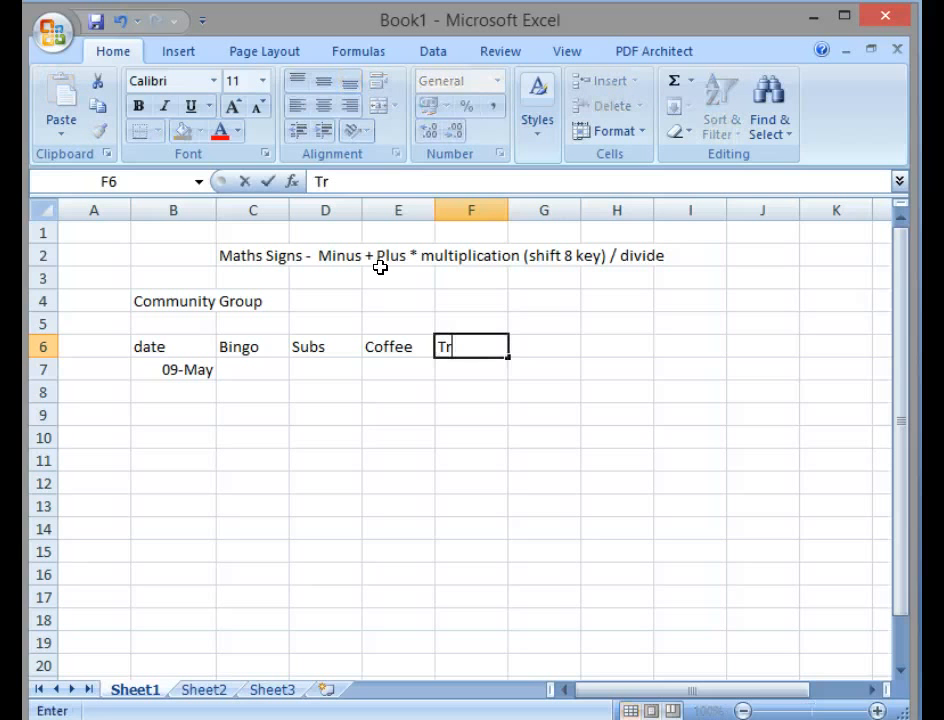
{"action": "type", "text": "ips"}
{"action": "key", "text": "Tab"}
Enter the heading "Expenditure" in cell H6 and the heading "total" in cell G6
{"action": "key", "text": "Tab"}
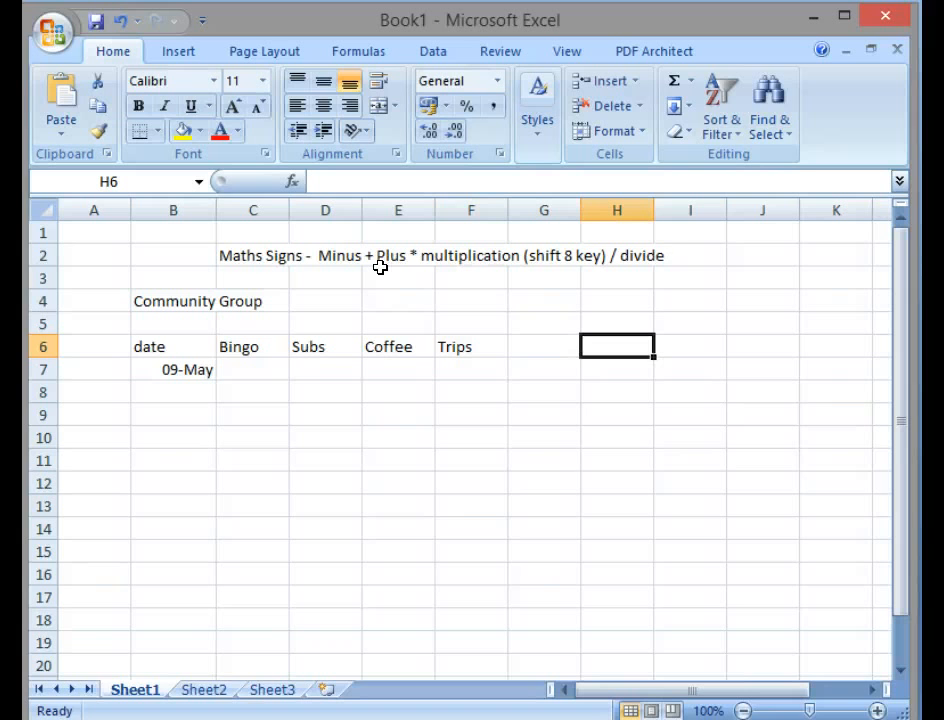
{"action": "type", "text": "Expend"}
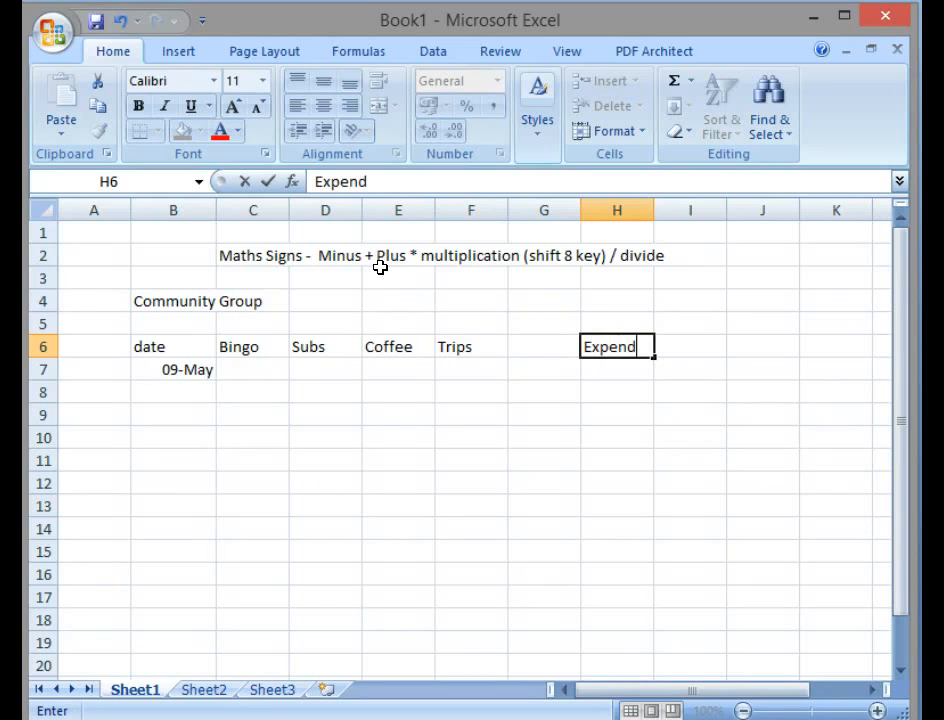
{"action": "type", "text": "iture"}
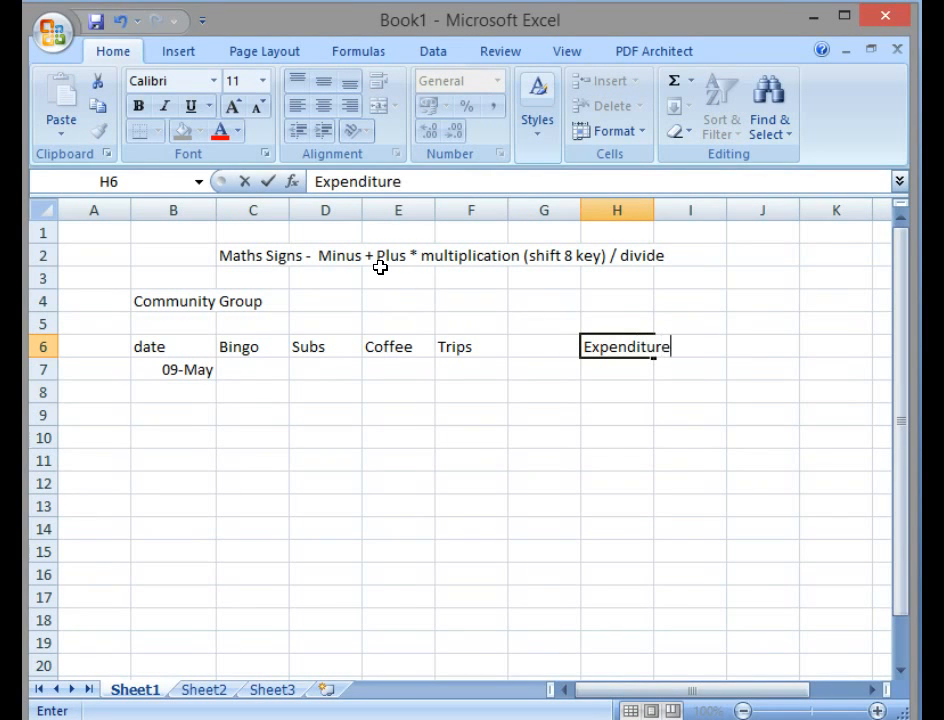
{"action": "key", "text": "Return"}
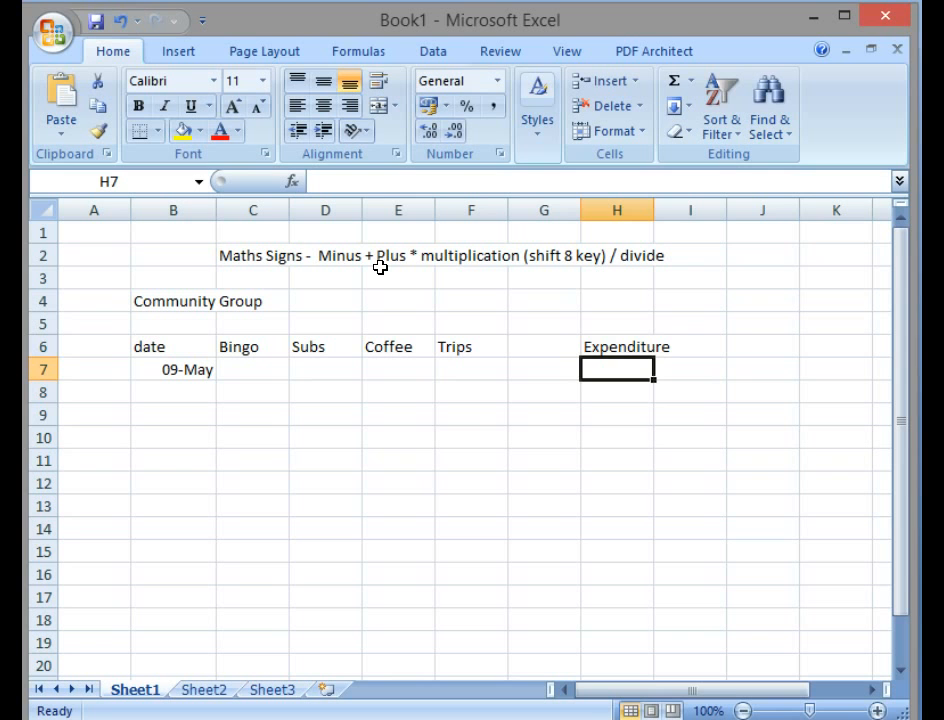
{"action": "key", "text": "Left"}
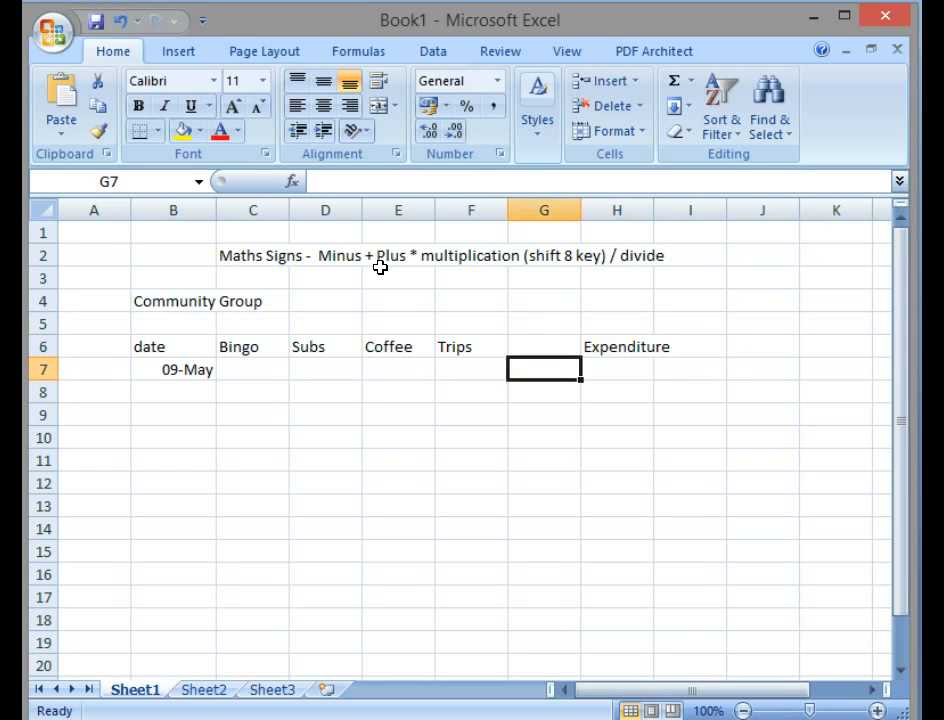
{"action": "key", "text": "Up"}
{"action": "type", "text": "total"}
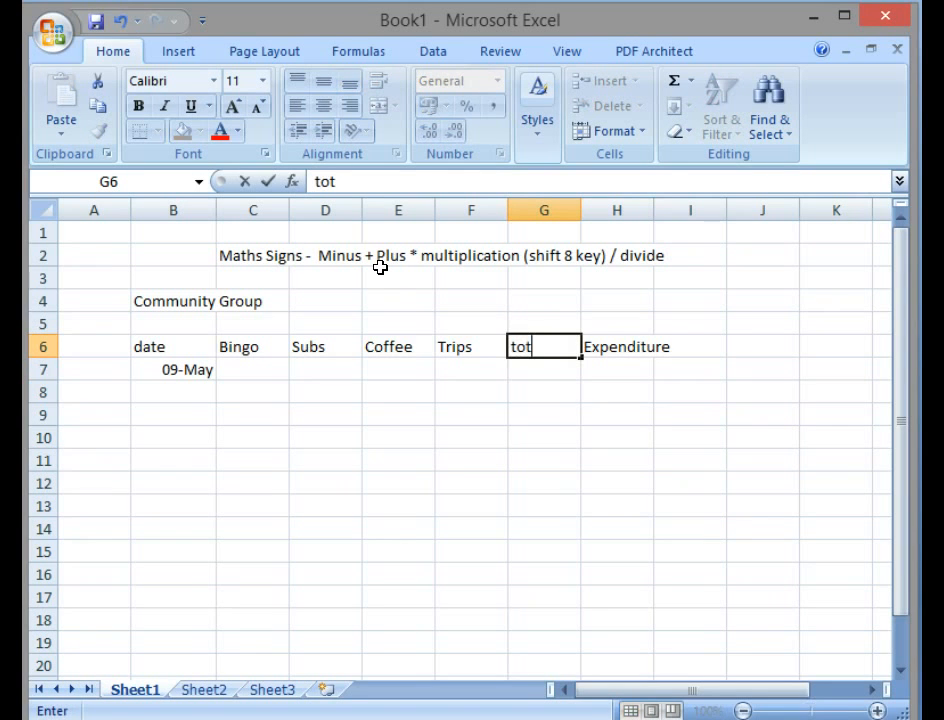
{"action": "key", "text": "Right"}
Enter the heading "balance" in cell I6 and widen column H to fit its Expenditure heading
{"action": "key", "text": "Right"}
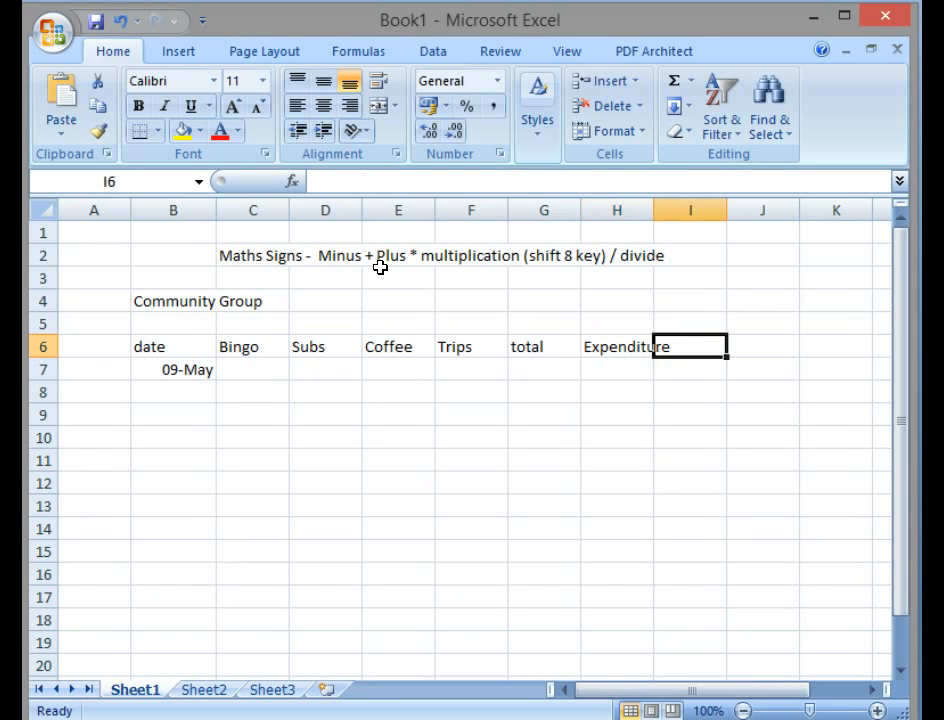
{"action": "type", "text": "balance"}
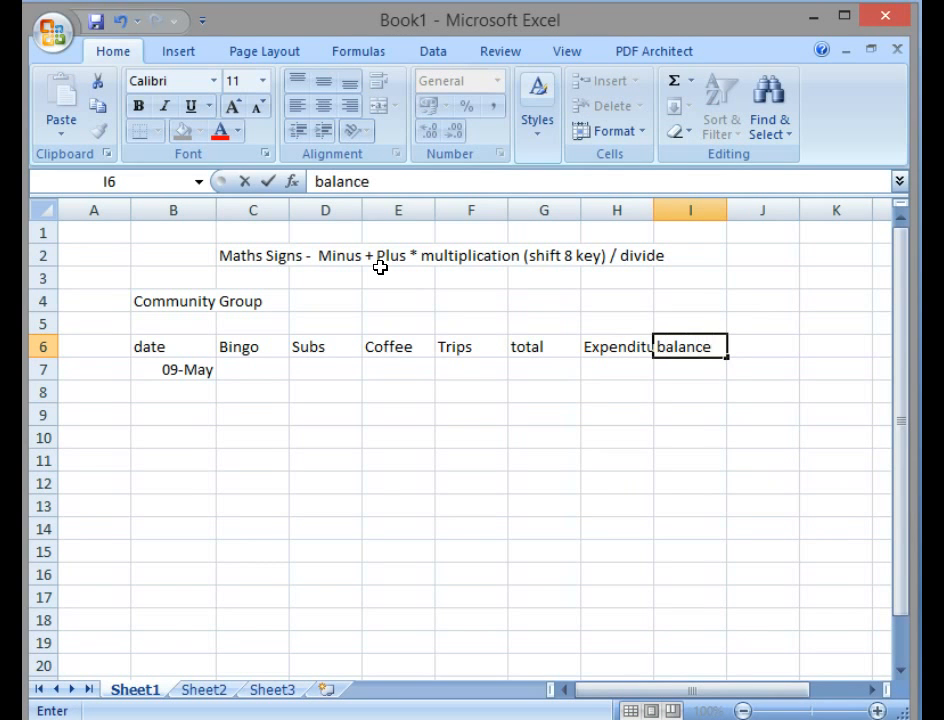
{"action": "key", "text": "Return"}
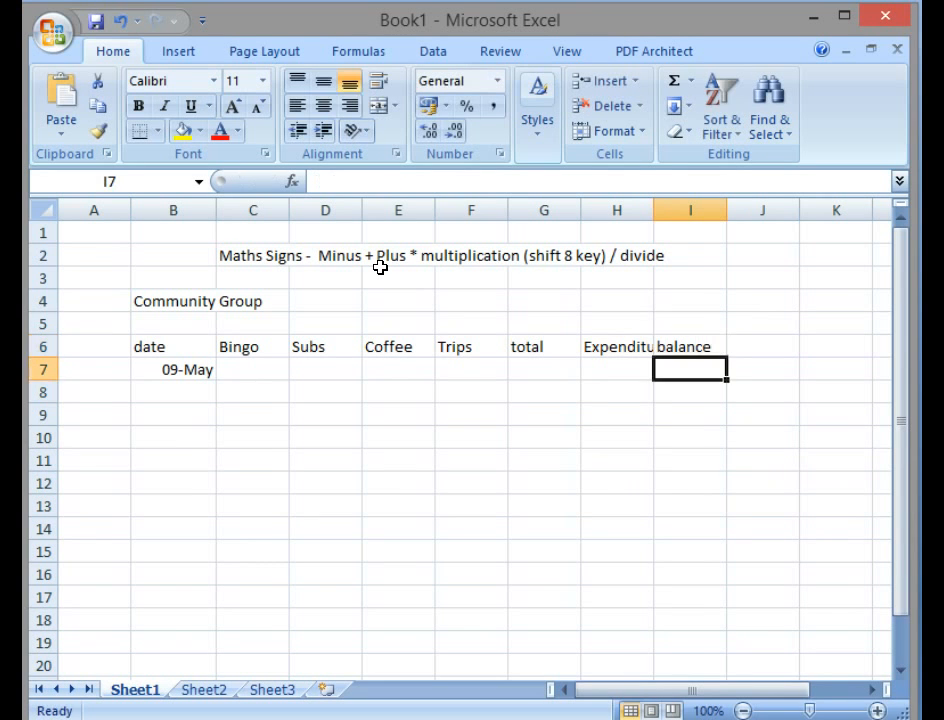
{"action": "key", "text": "Up"}
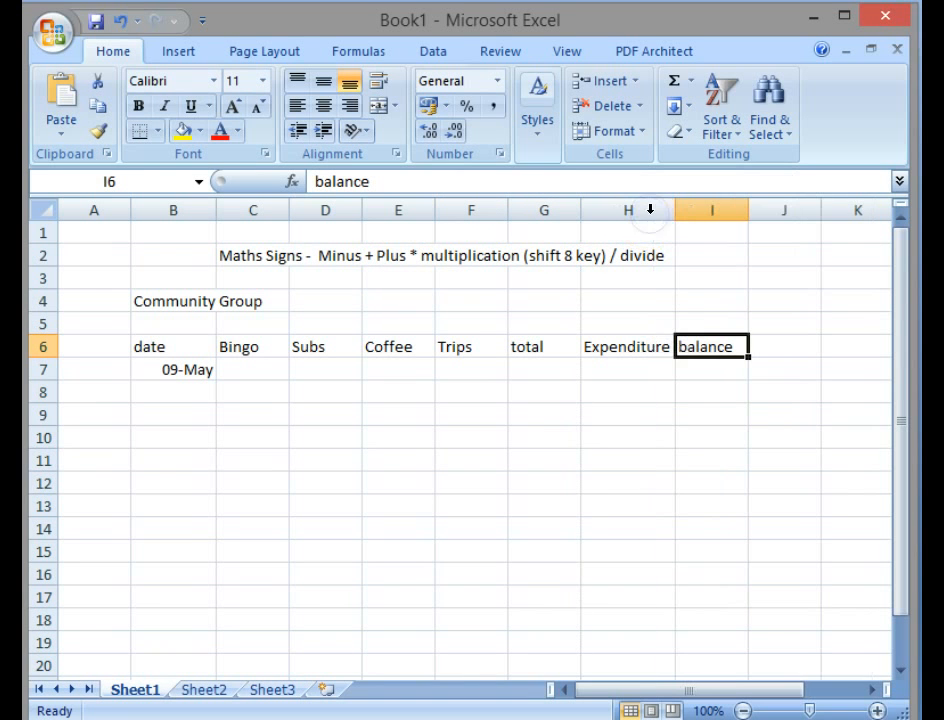
{"action": "double_click", "coordinate": [647, 213]}
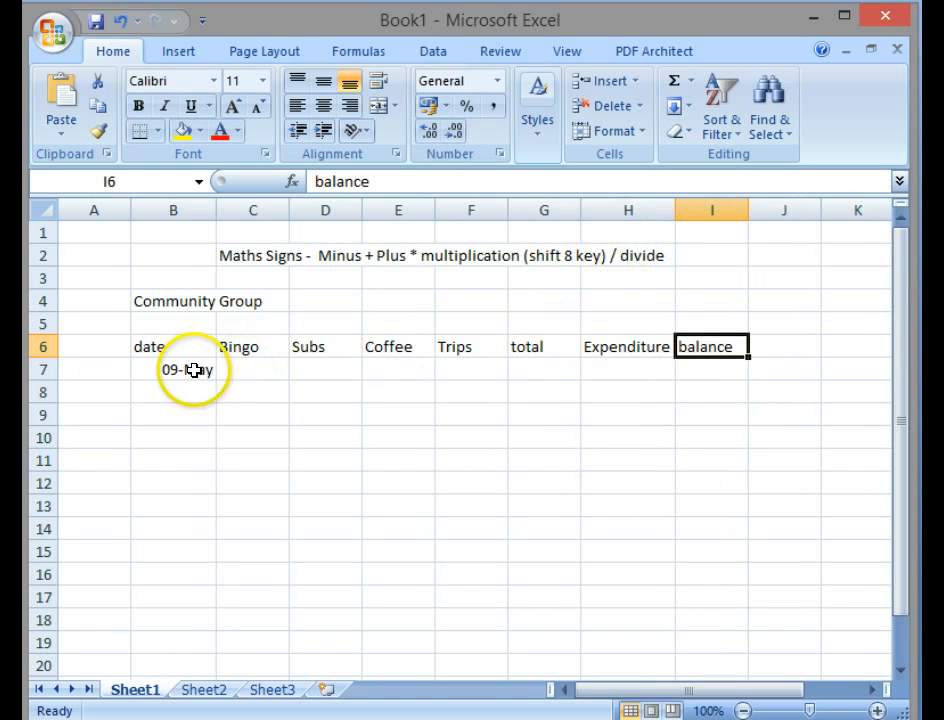
Enter the Bingo amount 12.50 for 09-May in cell C7
{"action": "left_click", "coordinate": [278, 371]}
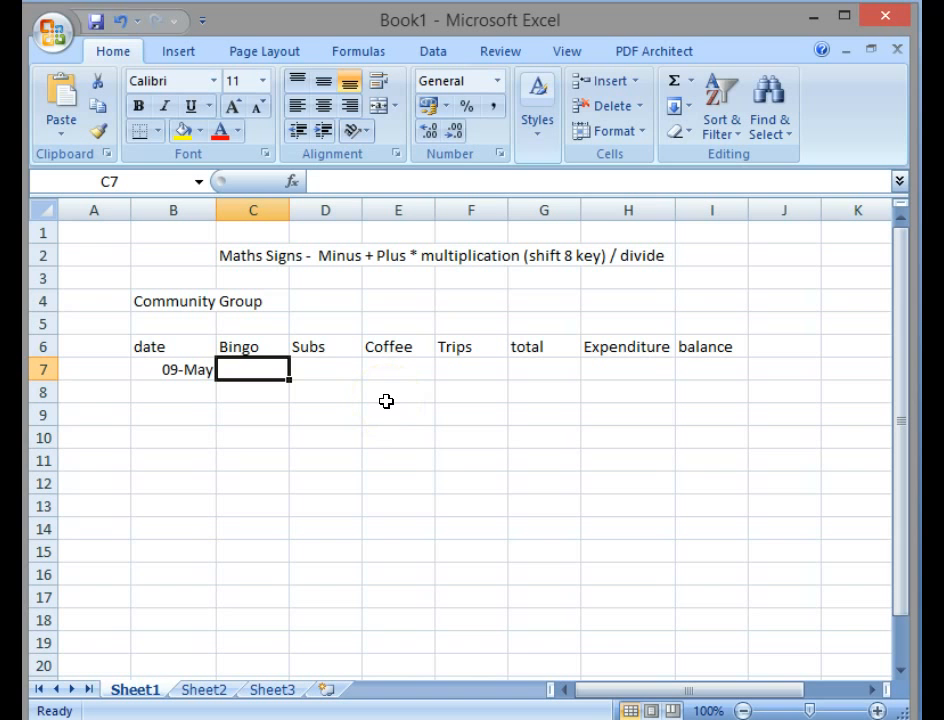
{"action": "type", "text": "12."}
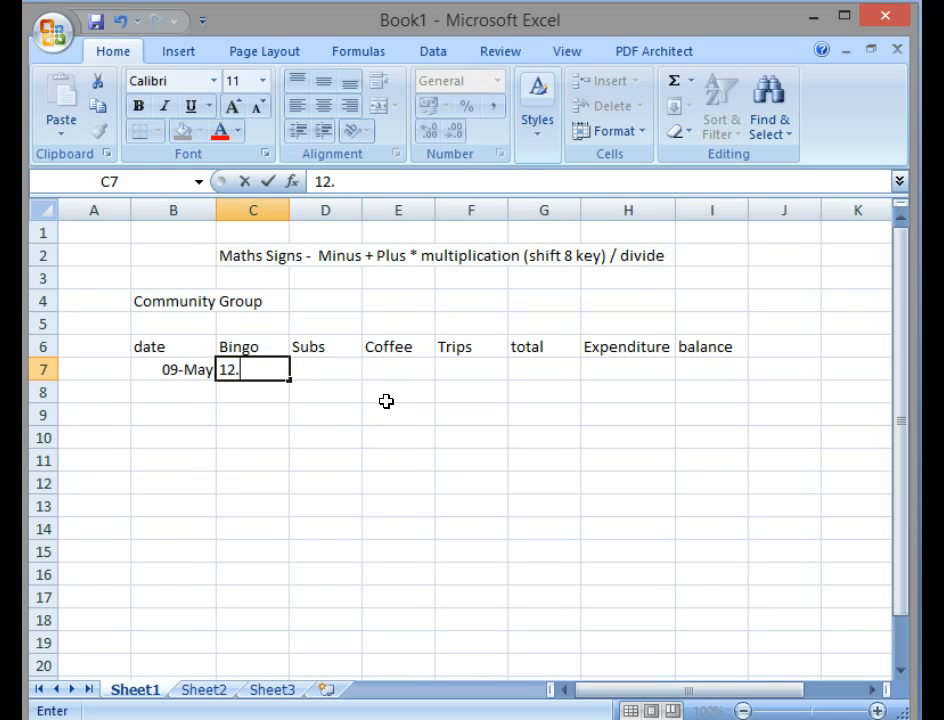
{"action": "type", "text": "50"}
{"action": "key", "text": "Tab"}
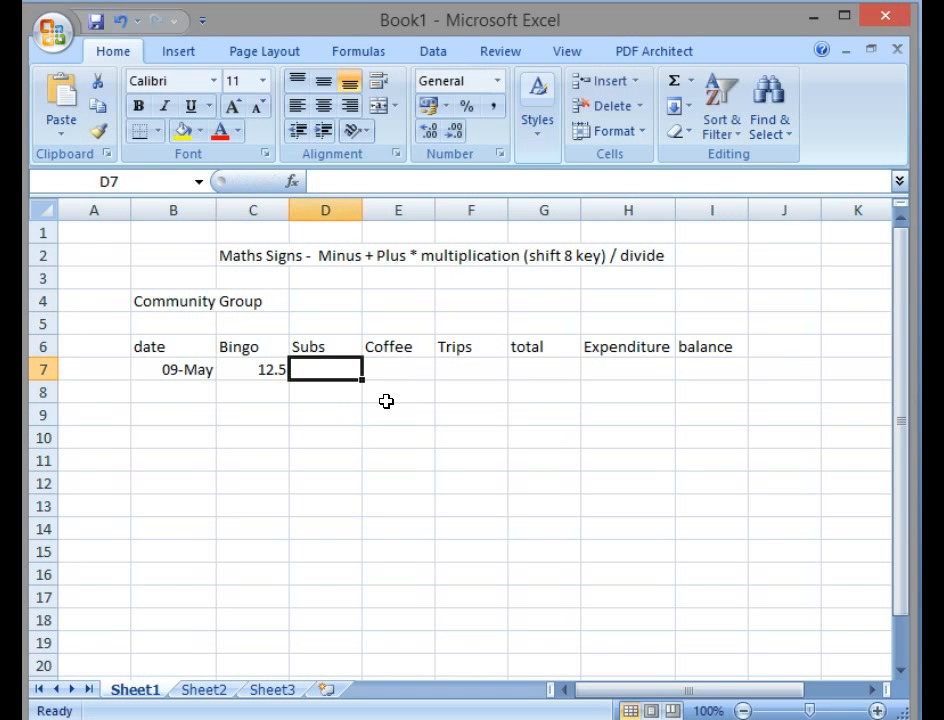
Enter the 09-May amounts 34 for Subs, 12 for Coffee and 300 for Trips in cells D7 to F7
{"action": "type", "text": "34"}
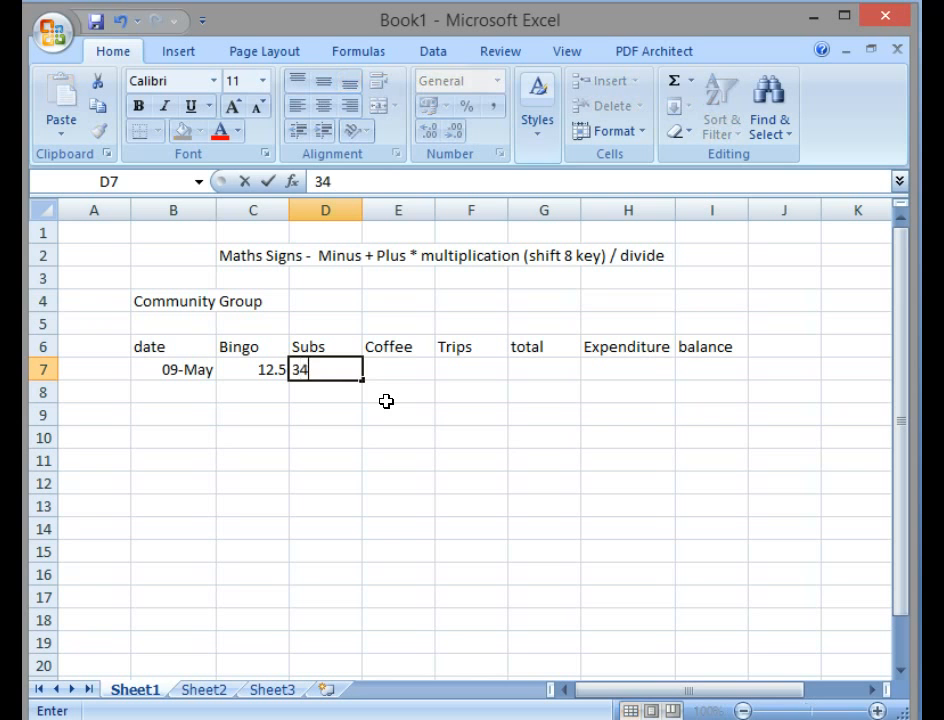
{"action": "key", "text": "Tab"}
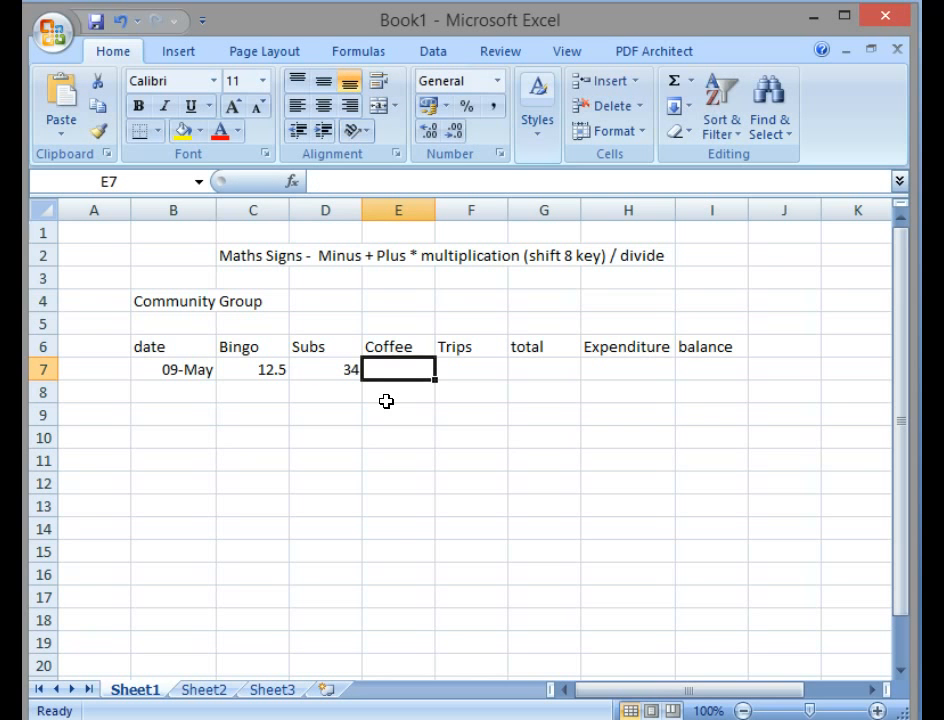
{"action": "type", "text": "12"}
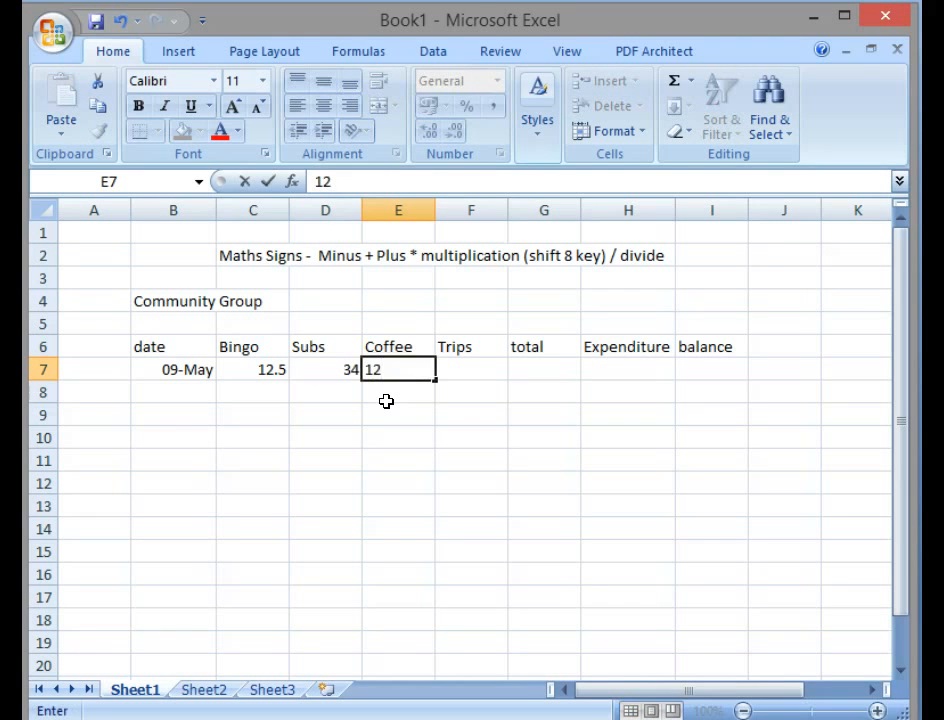
{"action": "key", "text": "Tab"}
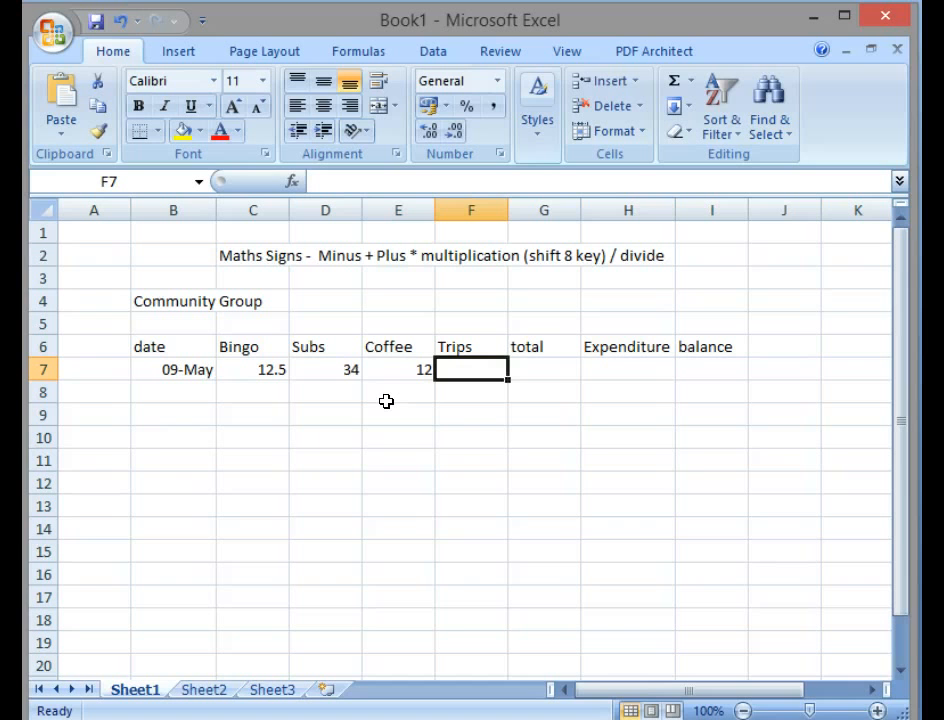
{"action": "type", "text": "300"}
{"action": "key", "text": "Tab"}
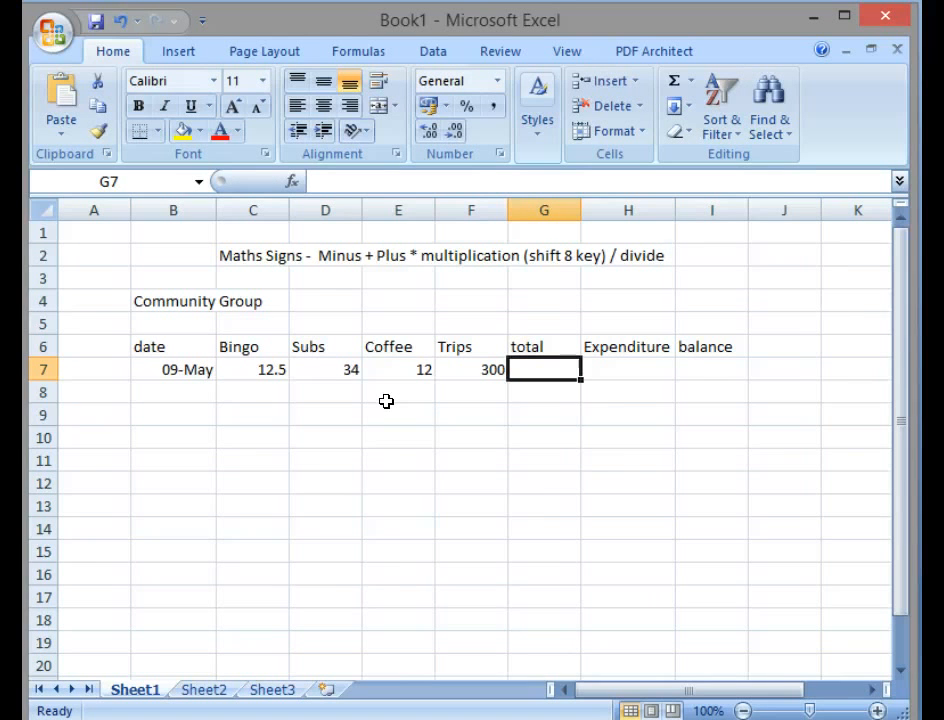
Review the 09-May income amounts across row 7, from Bingo to Trips
{"action": "key", "text": "Left"}
{"action": "key", "text": "Left"}
{"action": "key", "text": "Left"}
{"action": "key", "text": "Left"}
{"action": "key", "text": "Left"}
{"action": "key", "text": "Right"}
{"action": "key", "text": "Right"}
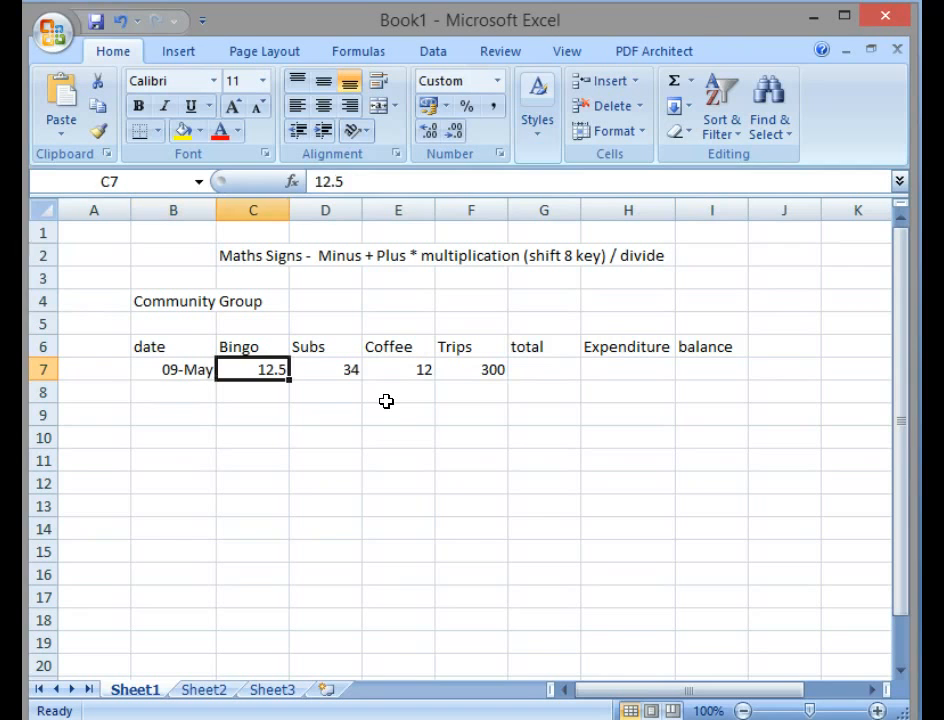
{"action": "key", "text": "Right"}
{"action": "key", "text": "Right"}
{"action": "key", "text": "Right"}
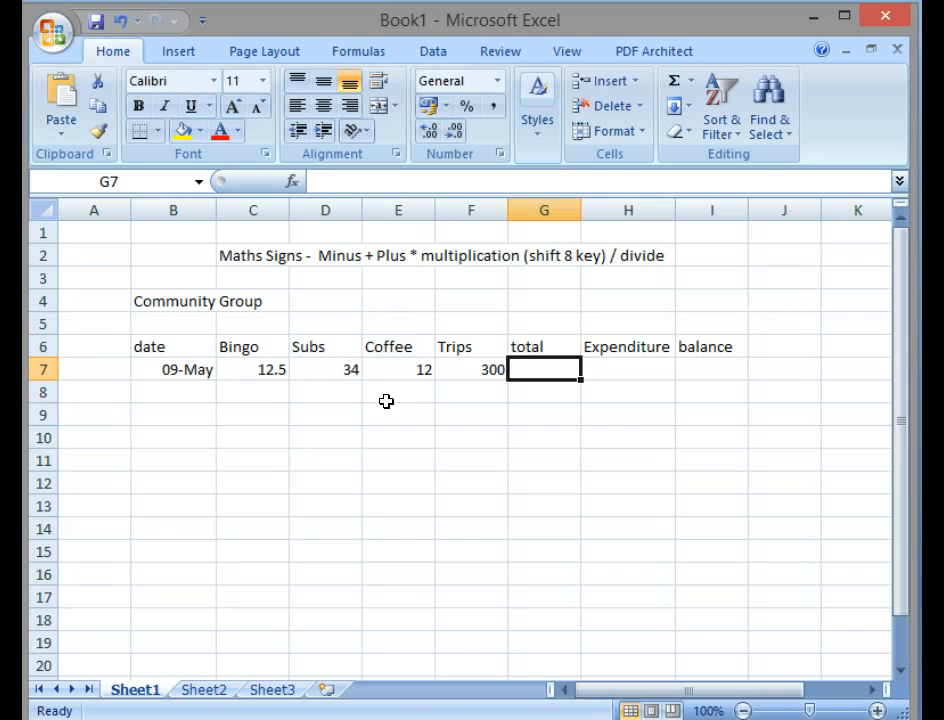
Enter the formula =C7+D7+E7+F7 in cell G7 to total the 09-May income
{"action": "type", "text": "="}
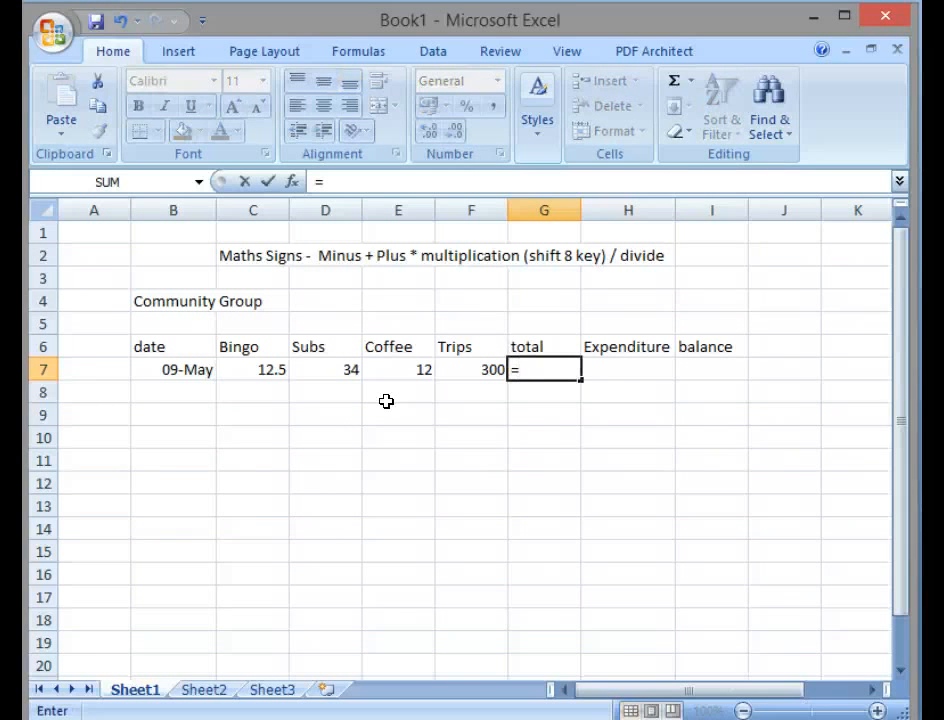
{"action": "left_click", "coordinate": [282, 370]}
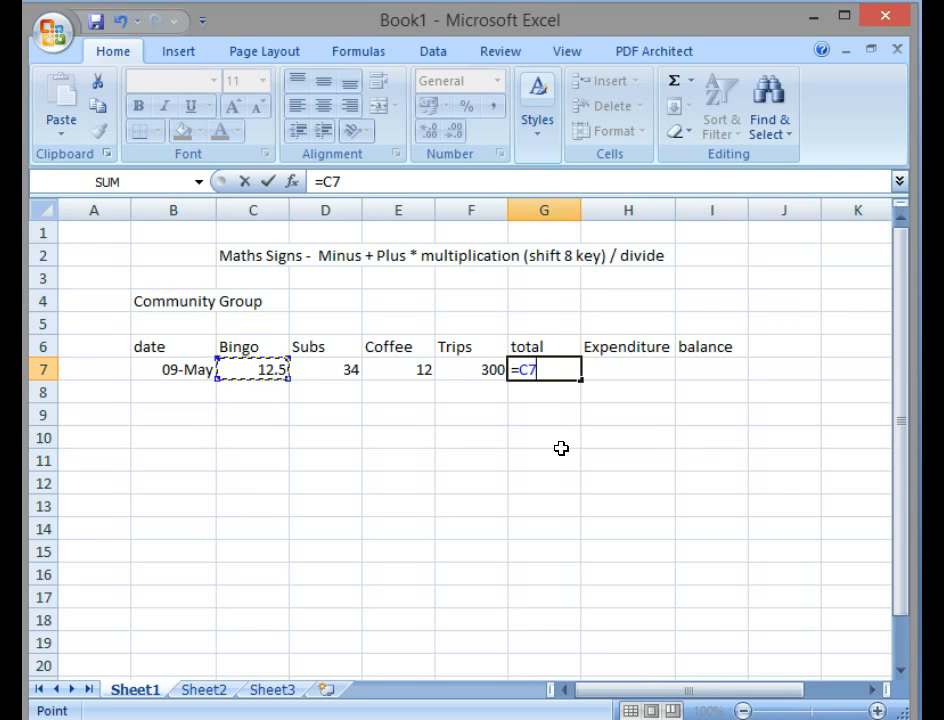
{"action": "type", "text": "+"}
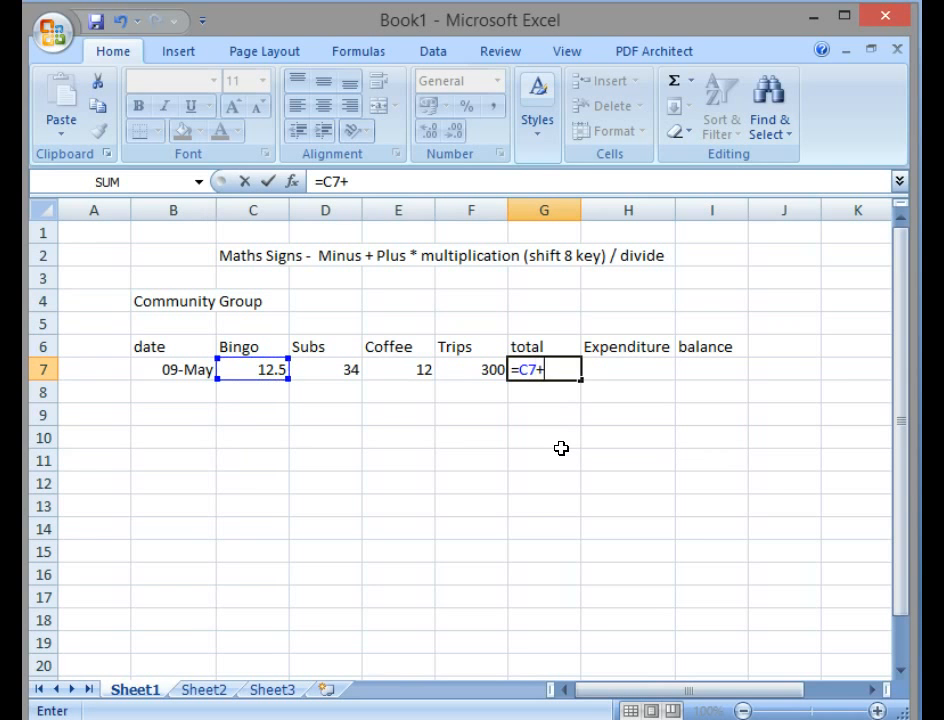
{"action": "left_click", "coordinate": [345, 368]}
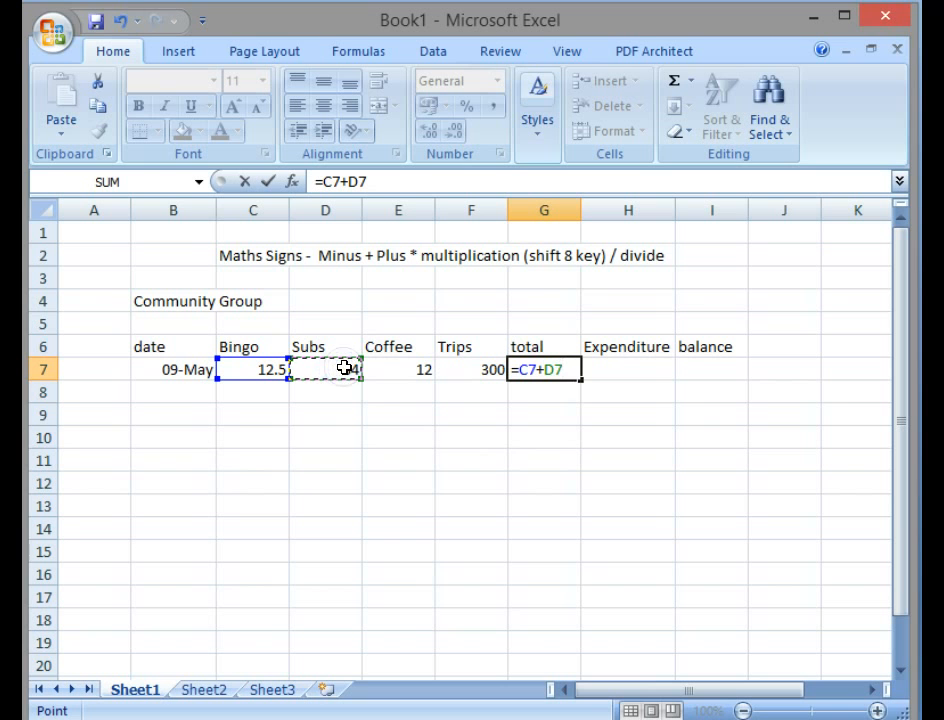
{"action": "type", "text": "+"}
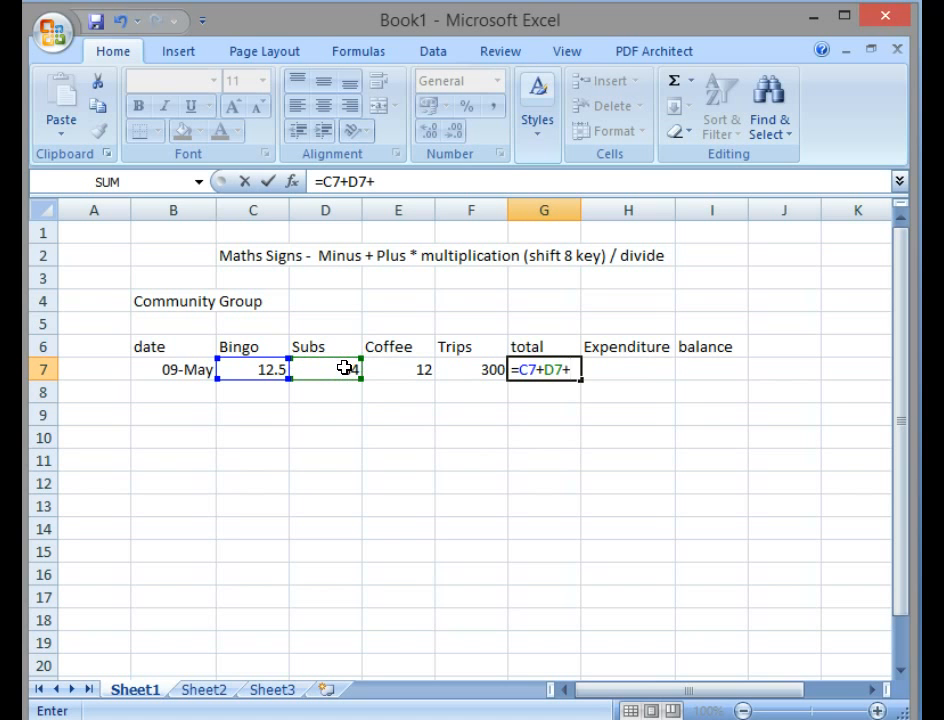
{"action": "left_click", "coordinate": [409, 366]}
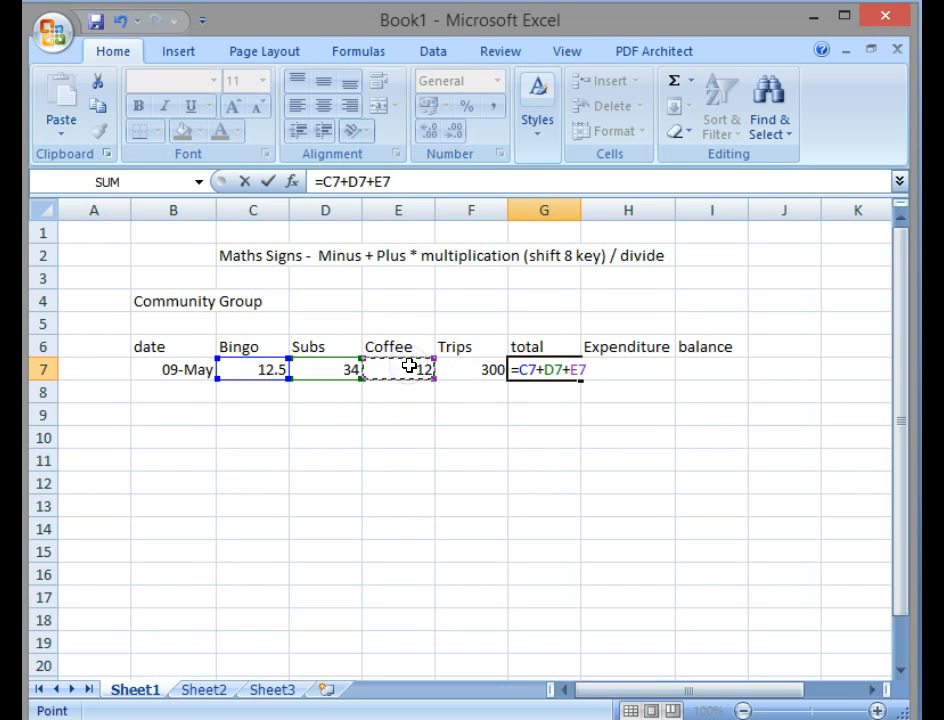
{"action": "type", "text": "+"}
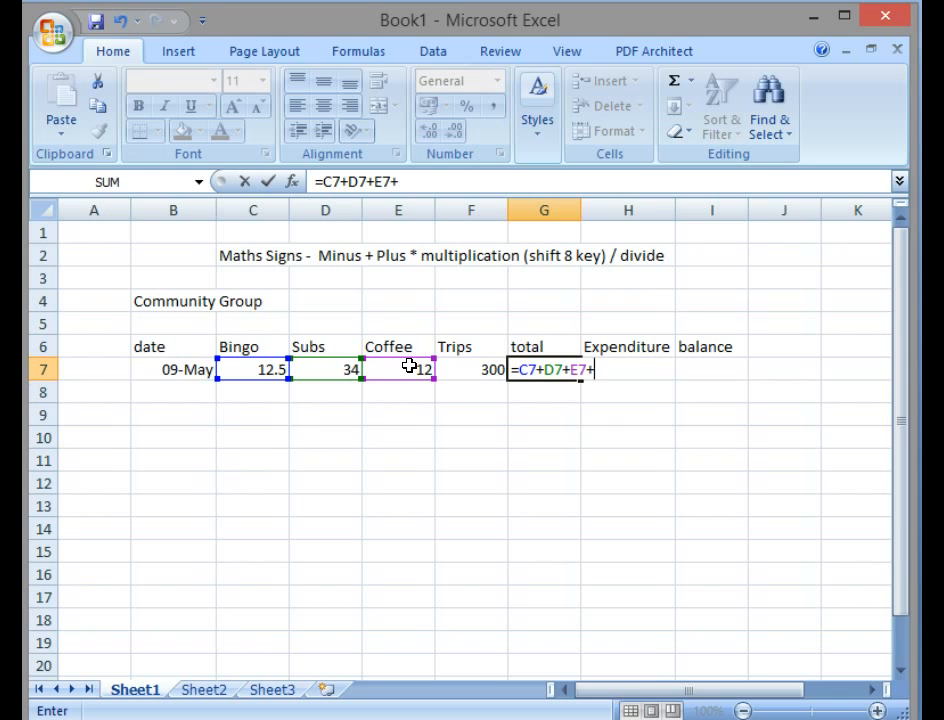
{"action": "left_click", "coordinate": [473, 369]}
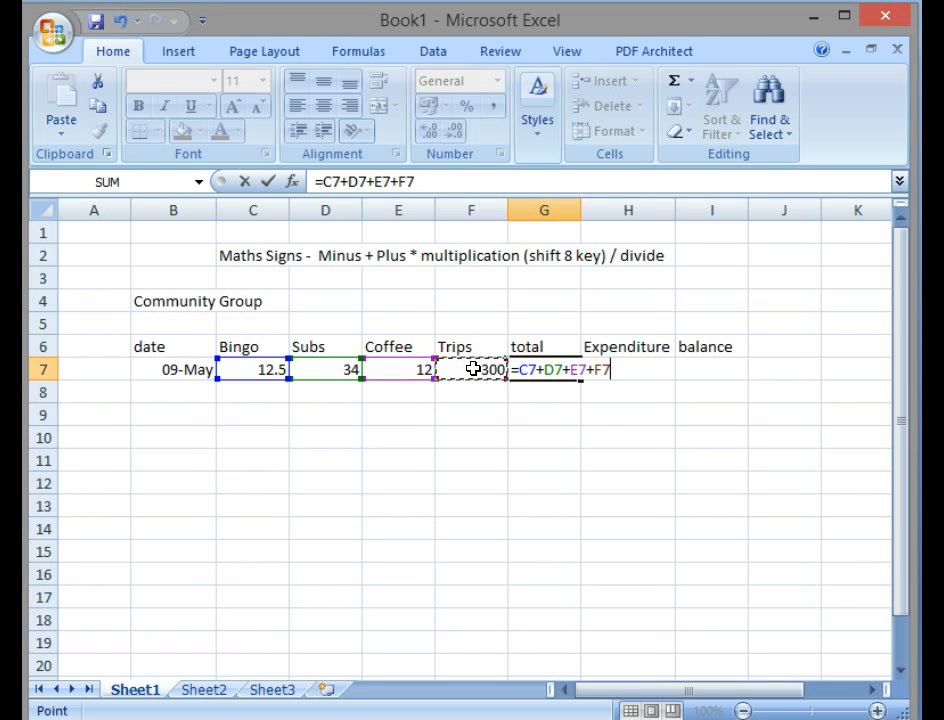
{"action": "key", "text": "Return"}
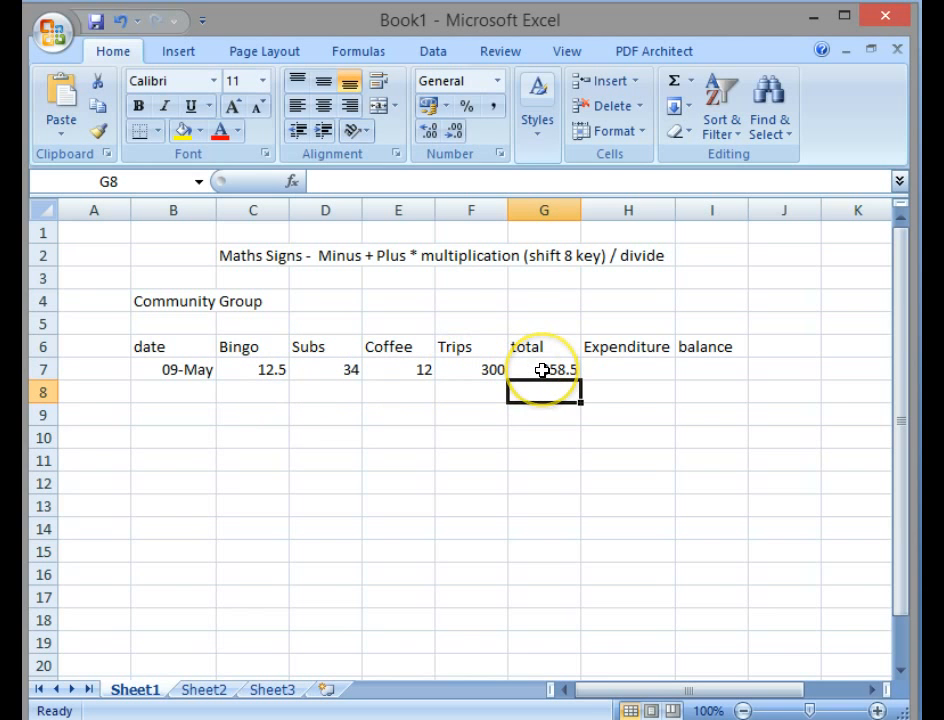
Insert a blank column between the total and Expenditure columns
{"action": "left_click", "coordinate": [622, 366]}
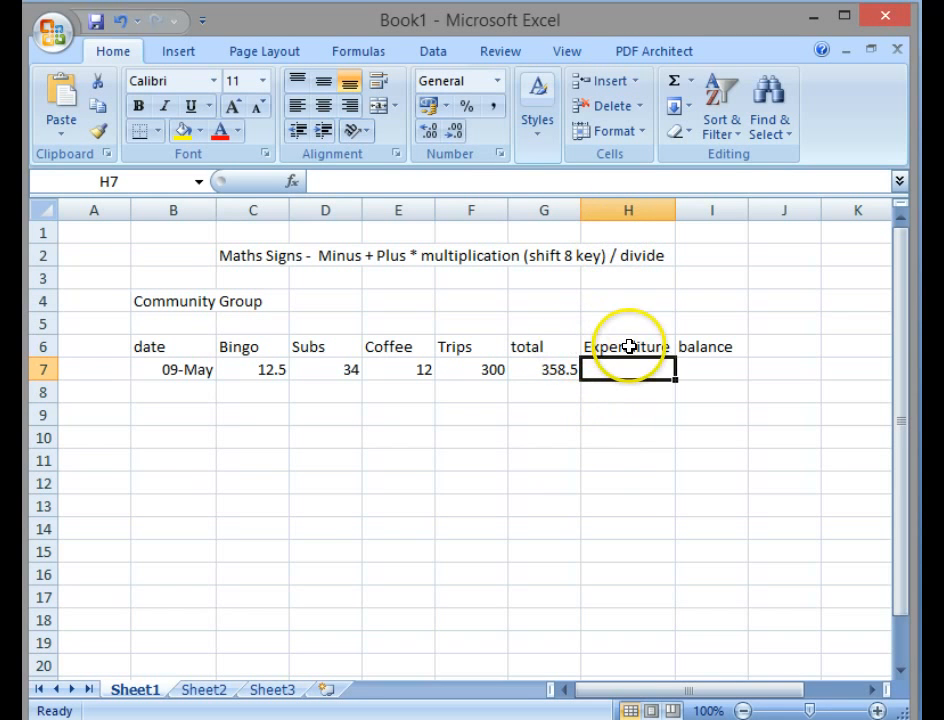
{"action": "right_click", "coordinate": [630, 209]}
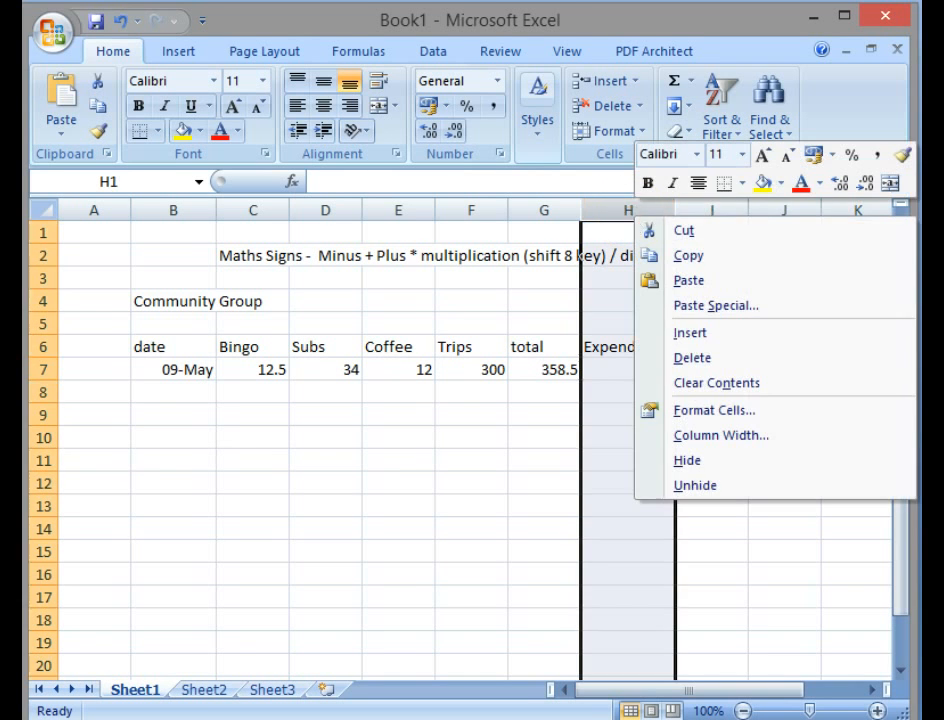
{"action": "left_click", "coordinate": [695, 333]}
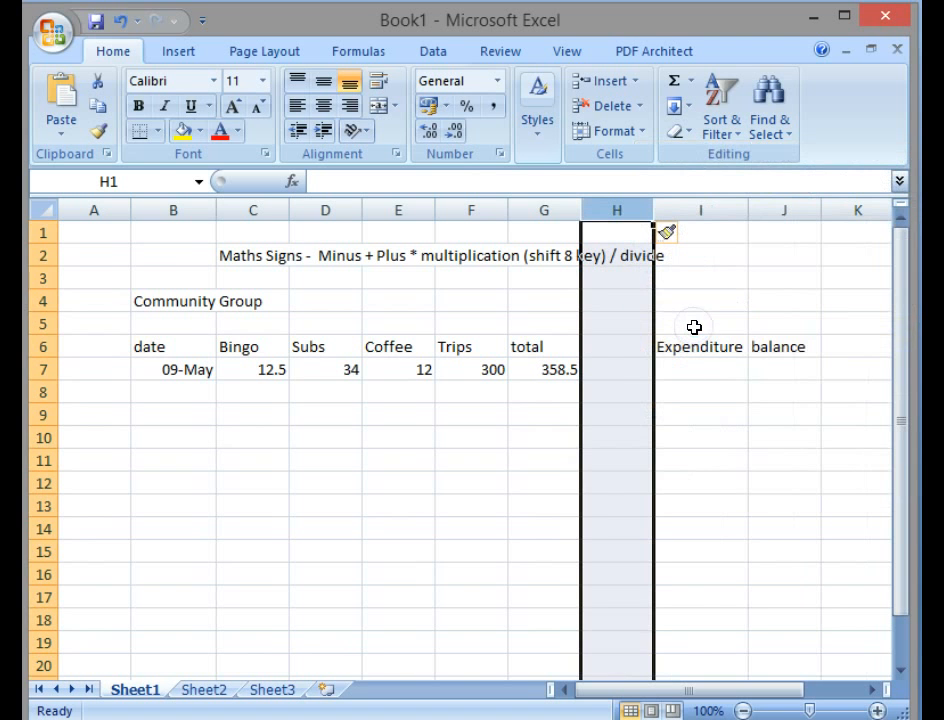
{"action": "left_click", "coordinate": [638, 388]}
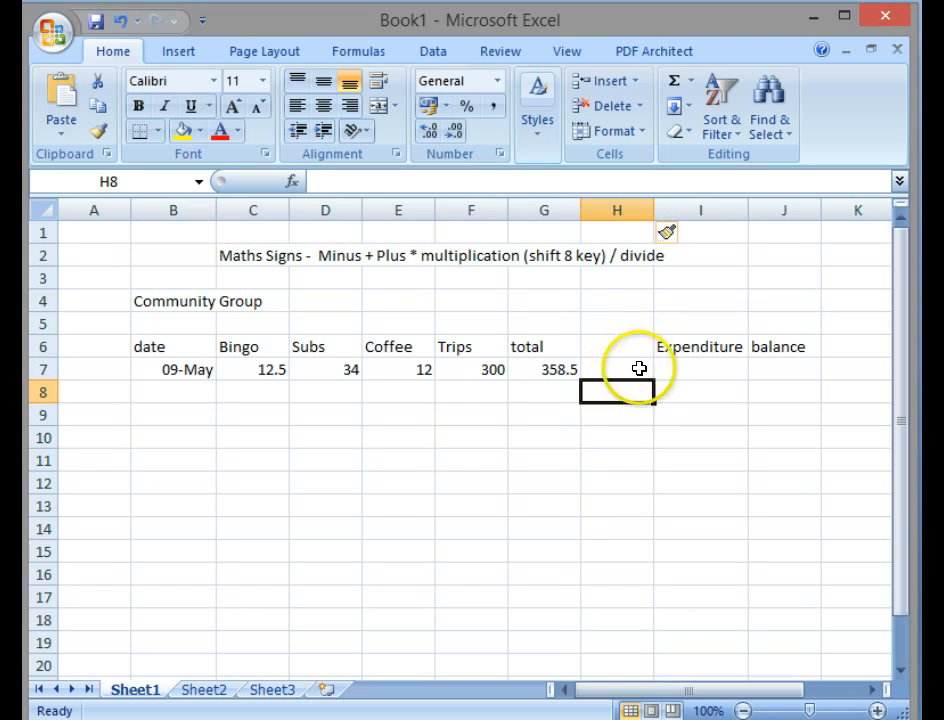
Enter the 09-May Expenditure amount 23.30 in cell I7
{"action": "left_click", "coordinate": [695, 371]}
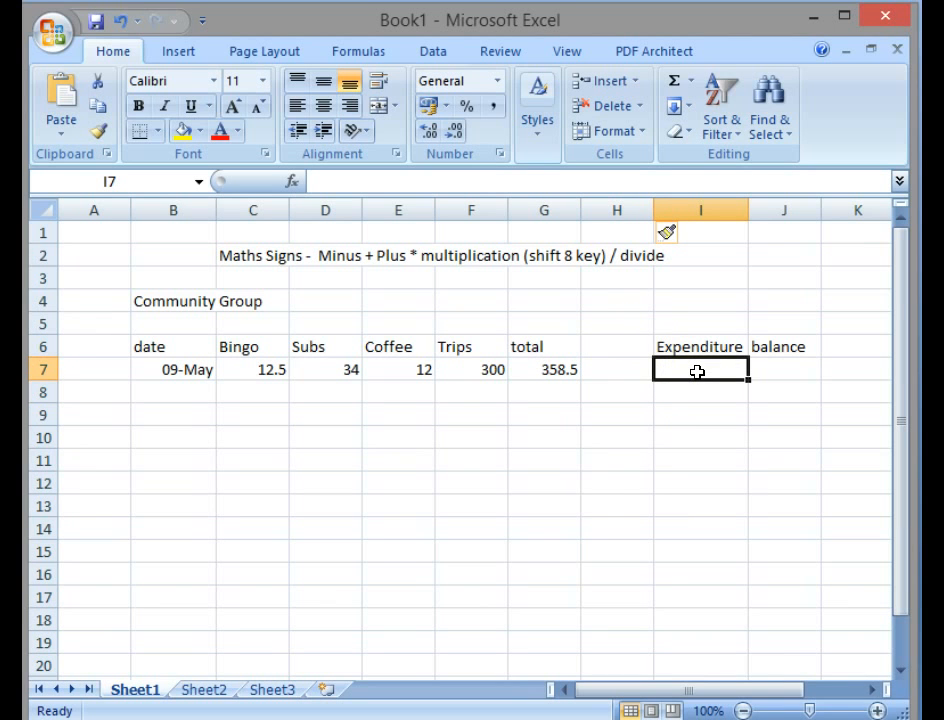
{"action": "type", "text": "23"}
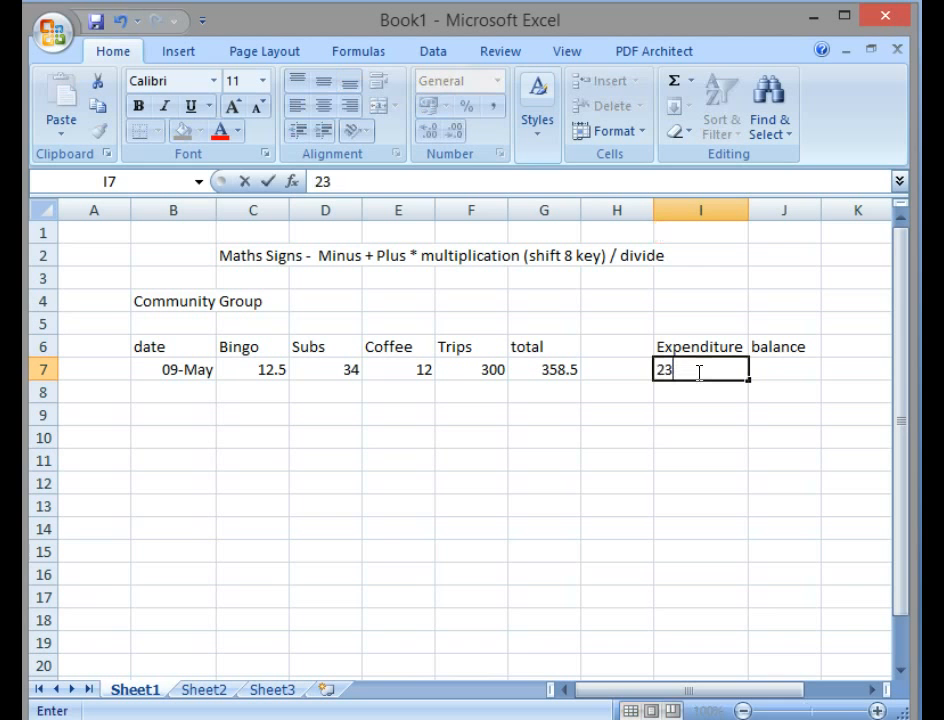
{"action": "type", "text": ".30"}
{"action": "key", "text": "Return"}
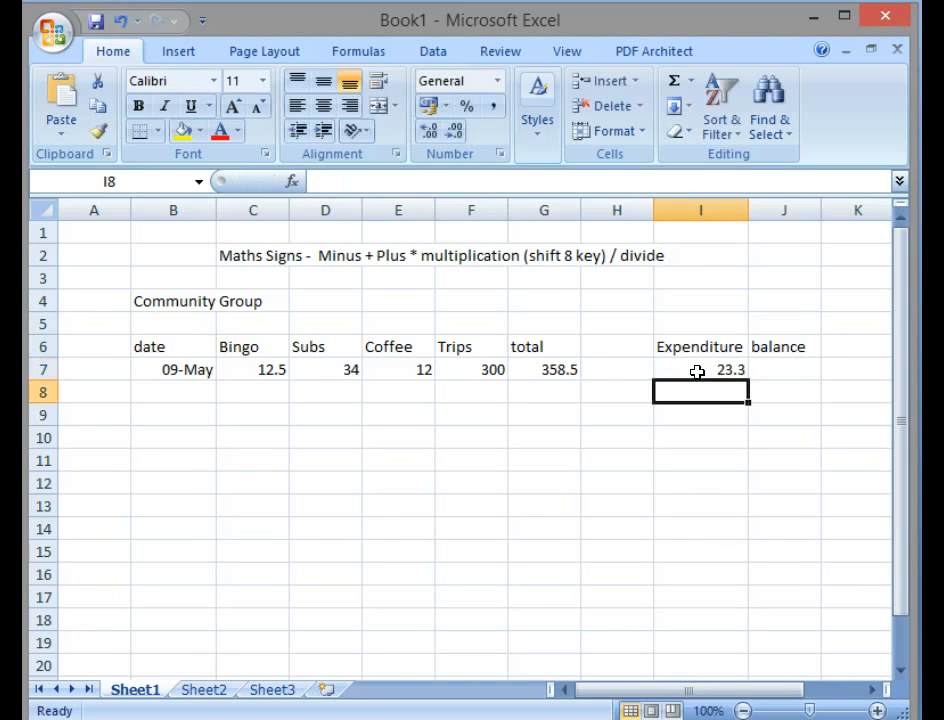
Enter the formula =G7-I7 in cell J7 to calculate the 09-May balance as total minus Expenditure
{"action": "left_click", "coordinate": [771, 366]}
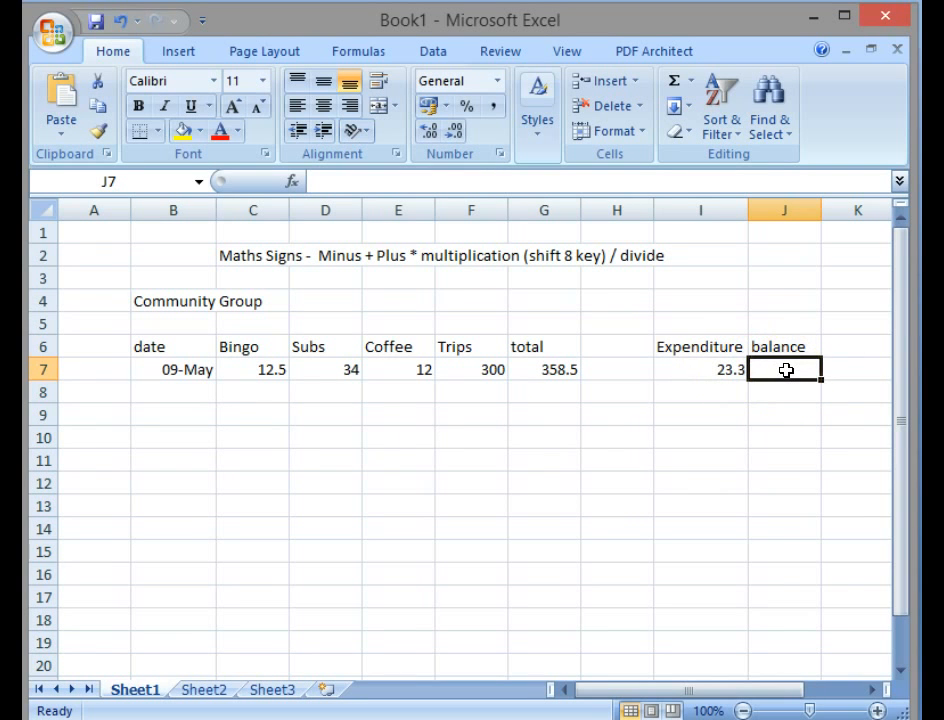
{"action": "type", "text": "="}
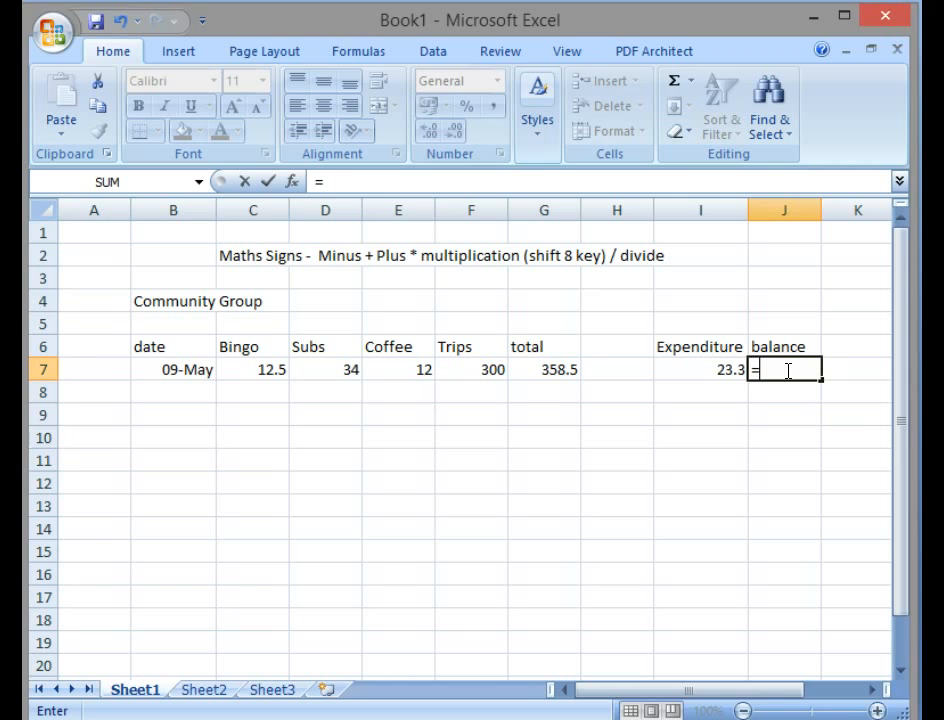
{"action": "key", "text": "Left"}
{"action": "key", "text": "Left"}
{"action": "key", "text": "Left"}
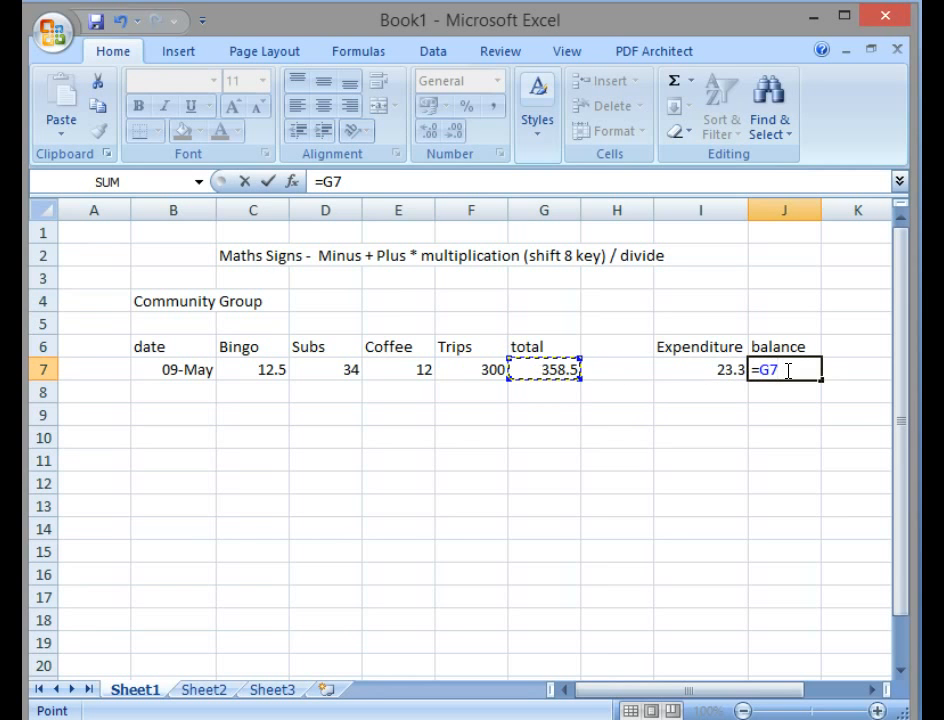
{"action": "type", "text": "-"}
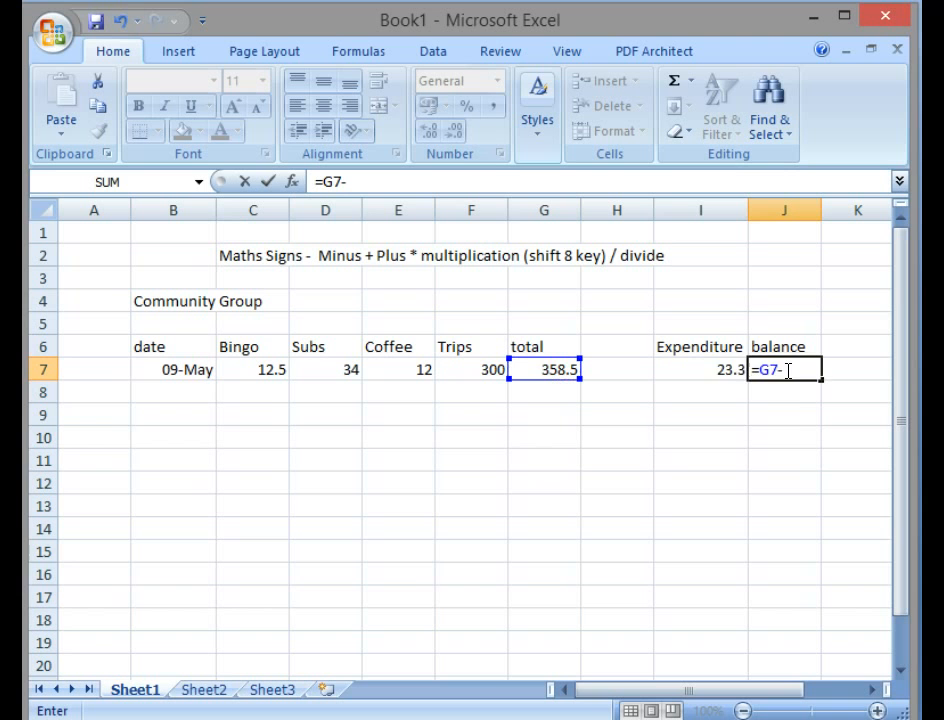
{"action": "left_click", "coordinate": [728, 368]}
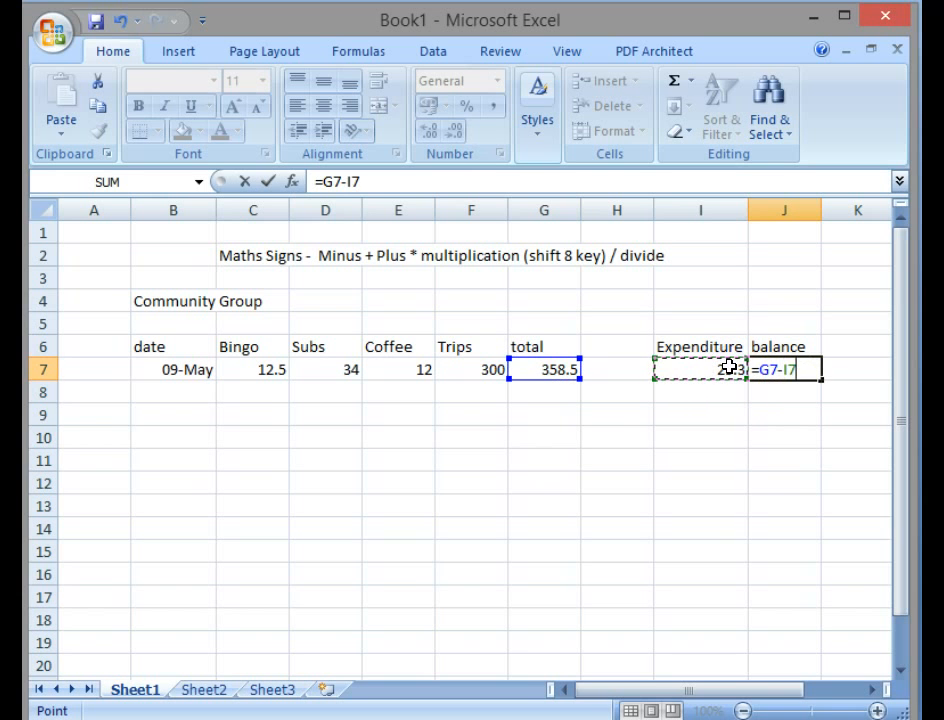
{"action": "key", "text": "Return"}
{"action": "left_click", "coordinate": [800, 368]}
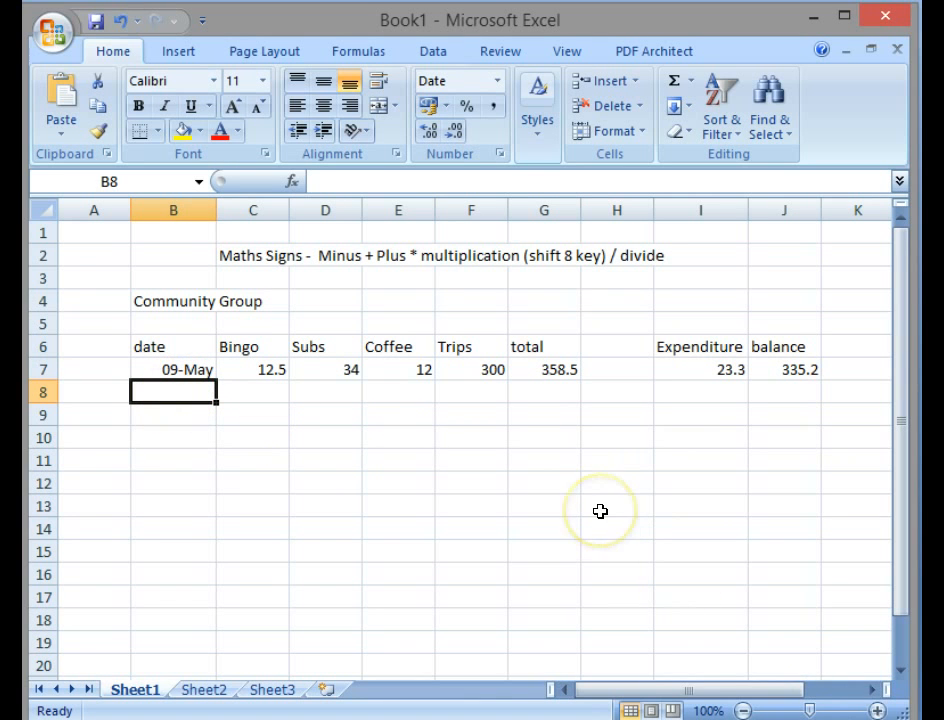
Start the second entry row with the date 16 may in cell B8 and the Bingo amount 23 in cell C8
{"action": "type", "text": "16 may"}
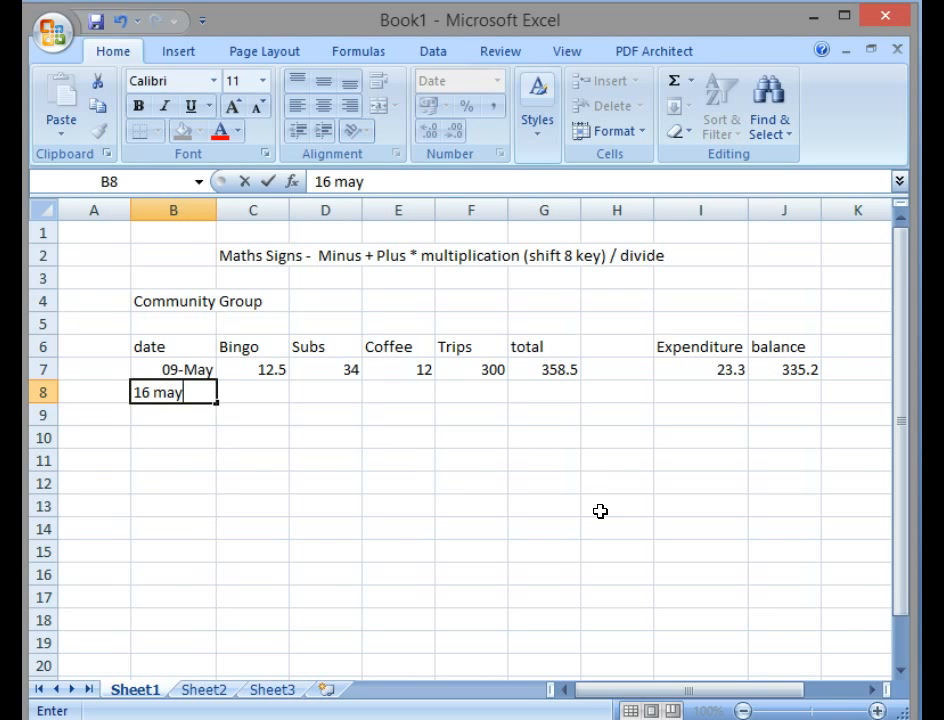
{"action": "key", "text": "Tab"}
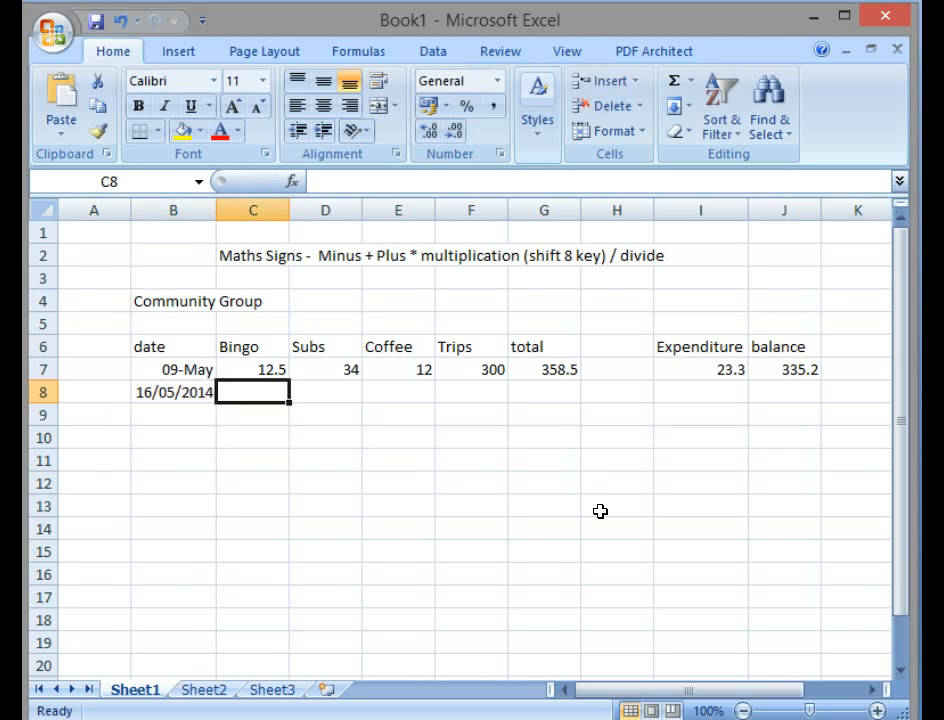
{"action": "key", "text": "Left"}
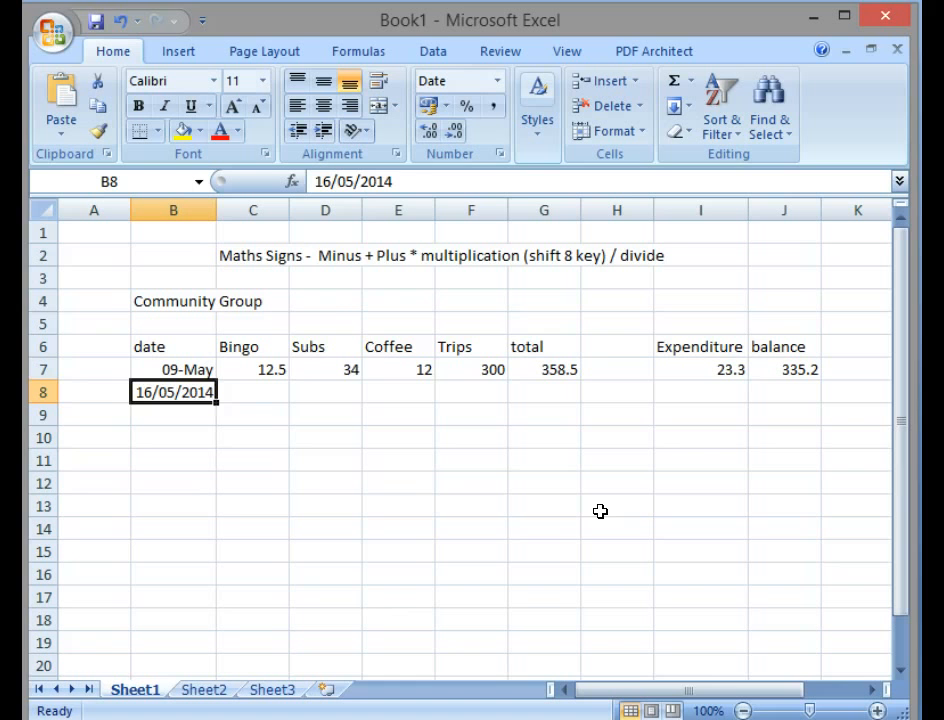
{"action": "left_click", "coordinate": [255, 386]}
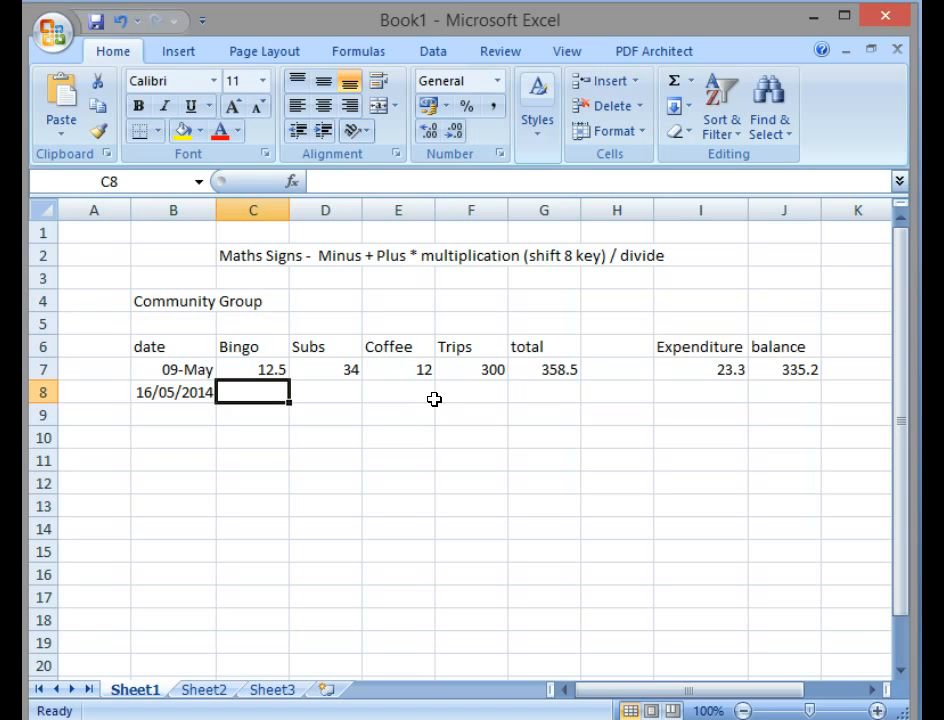
{"action": "type", "text": "23"}
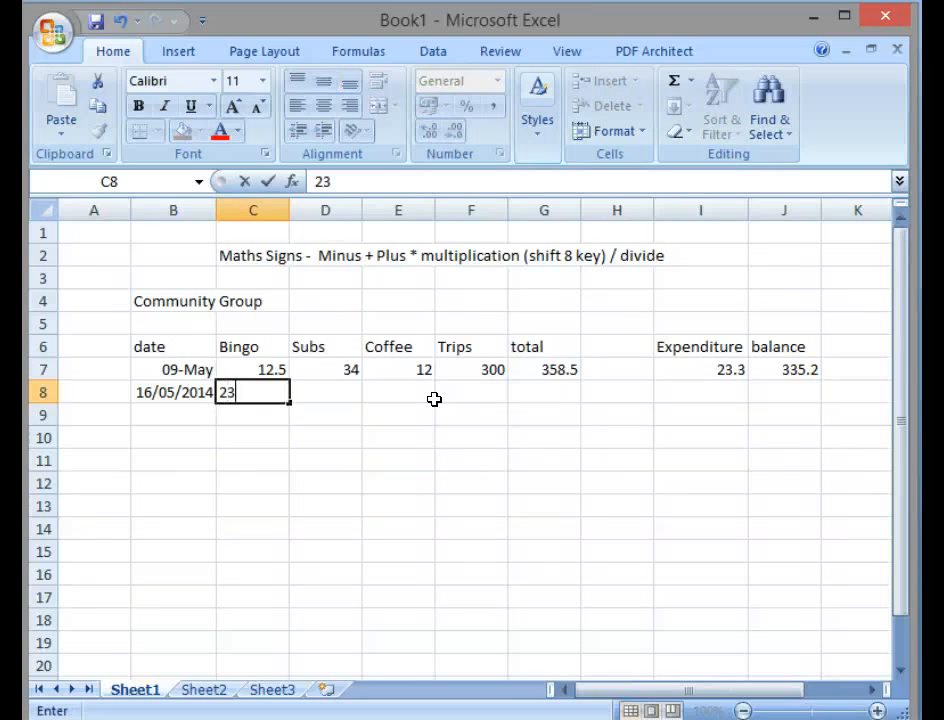
{"action": "key", "text": "Tab"}
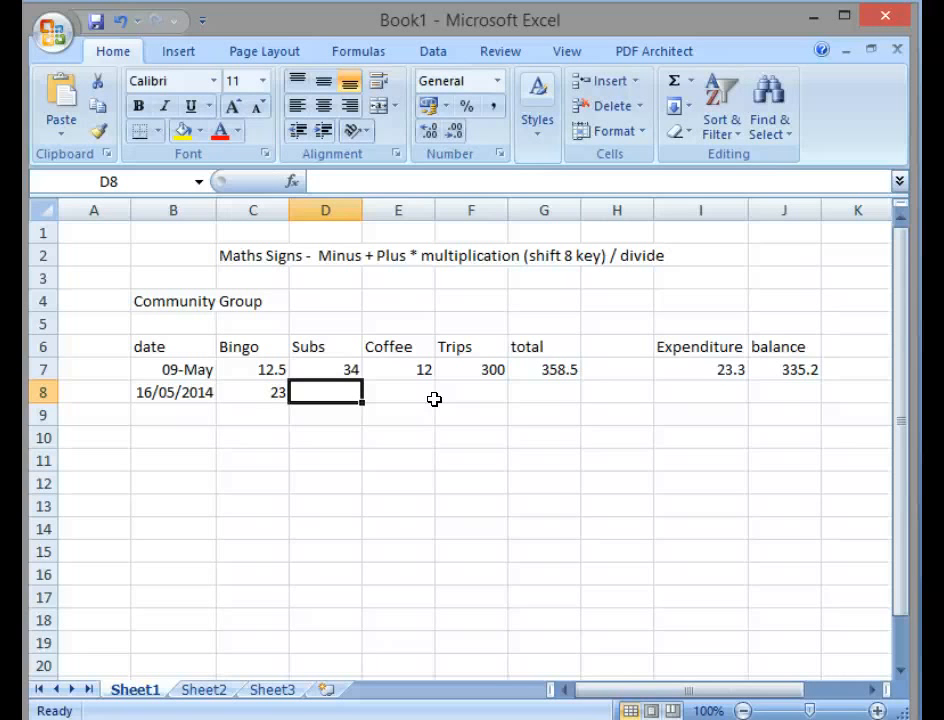
Enter the remaining 16/05/2014 income amounts in row 8: Subs 38, Coffee 16 and Trips 0
{"action": "type", "text": "38"}
{"action": "key", "text": "Tab"}
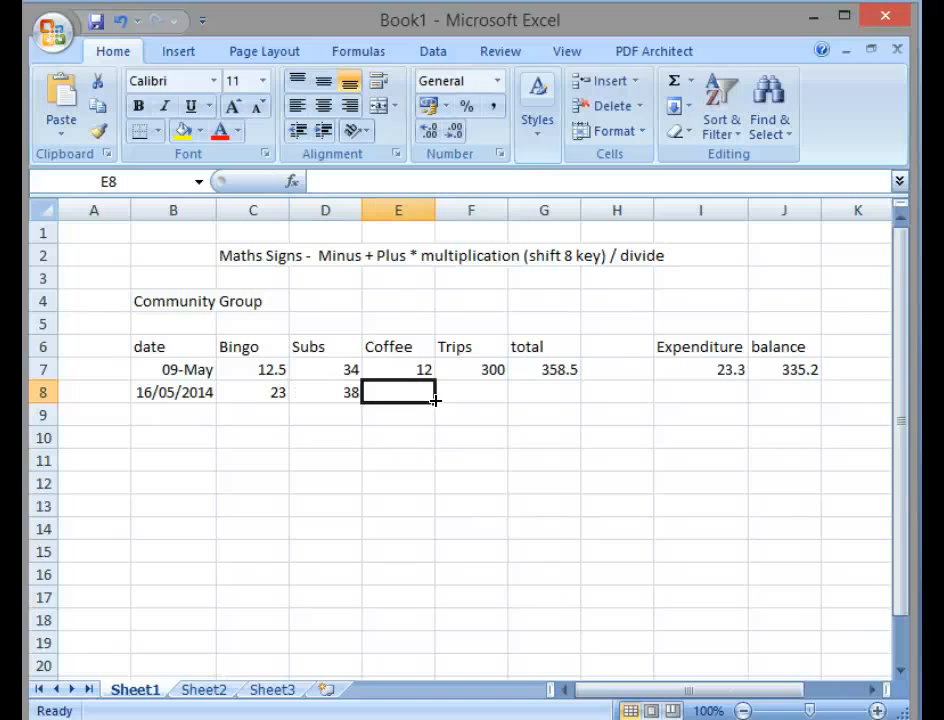
{"action": "type", "text": "16"}
{"action": "key", "text": "Tab"}
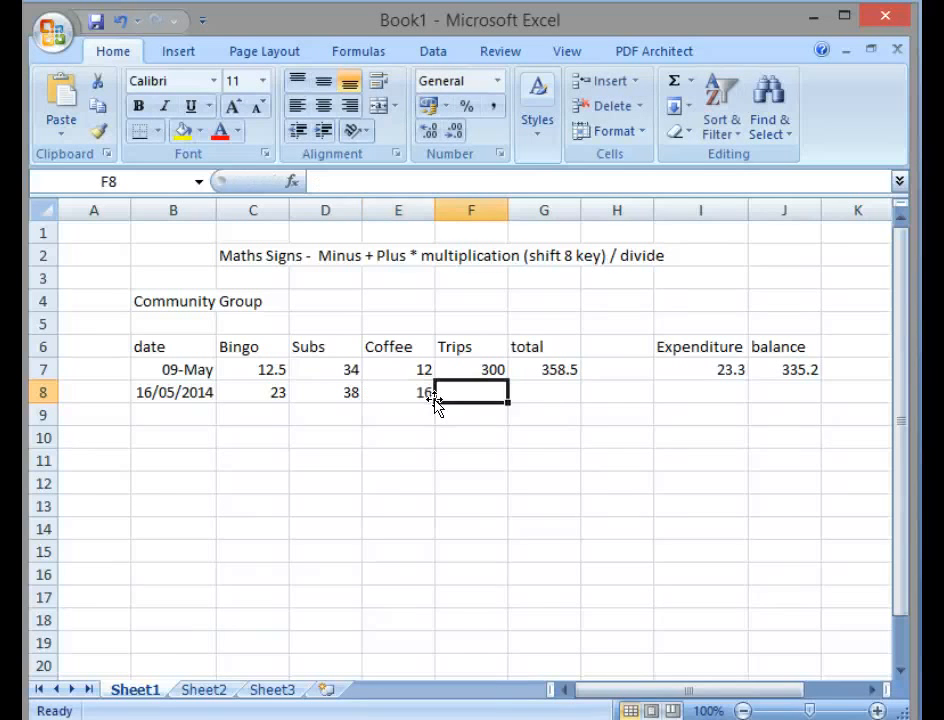
{"action": "type", "text": "0"}
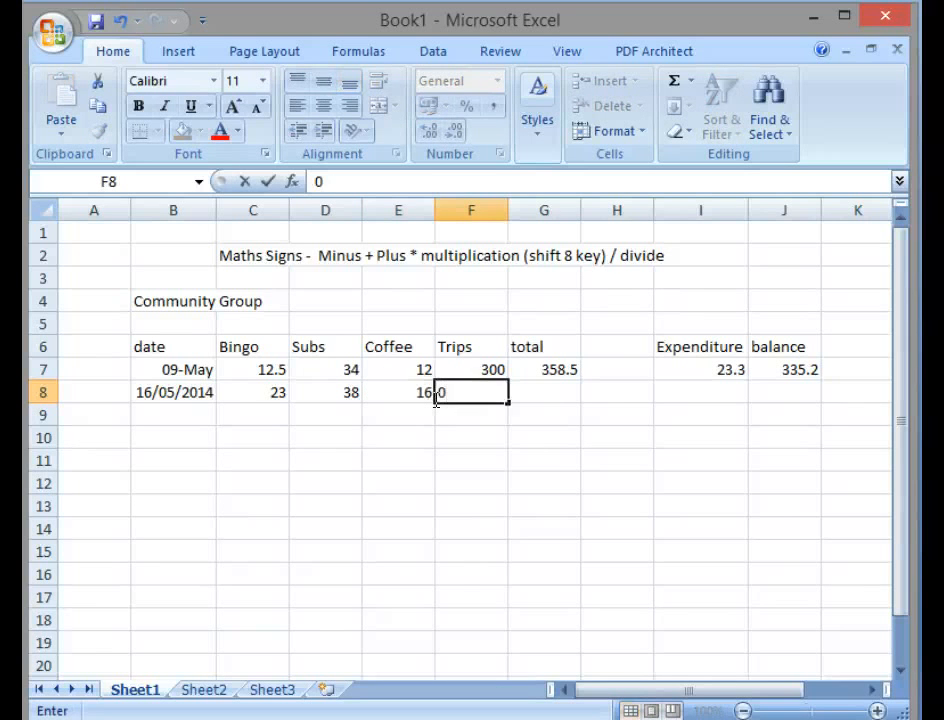
{"action": "key", "text": "Tab"}
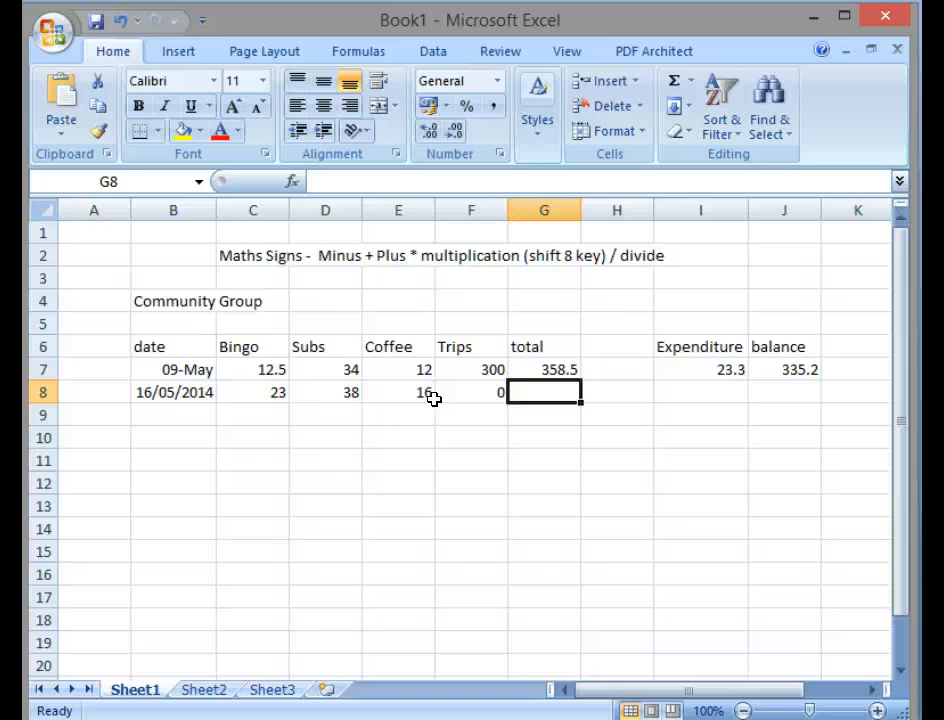
Copy the total formula from G7 down to G15 and enter the 16/05/2014 Expenditure amount 45.23 in cell I8
{"action": "left_click", "coordinate": [552, 370]}
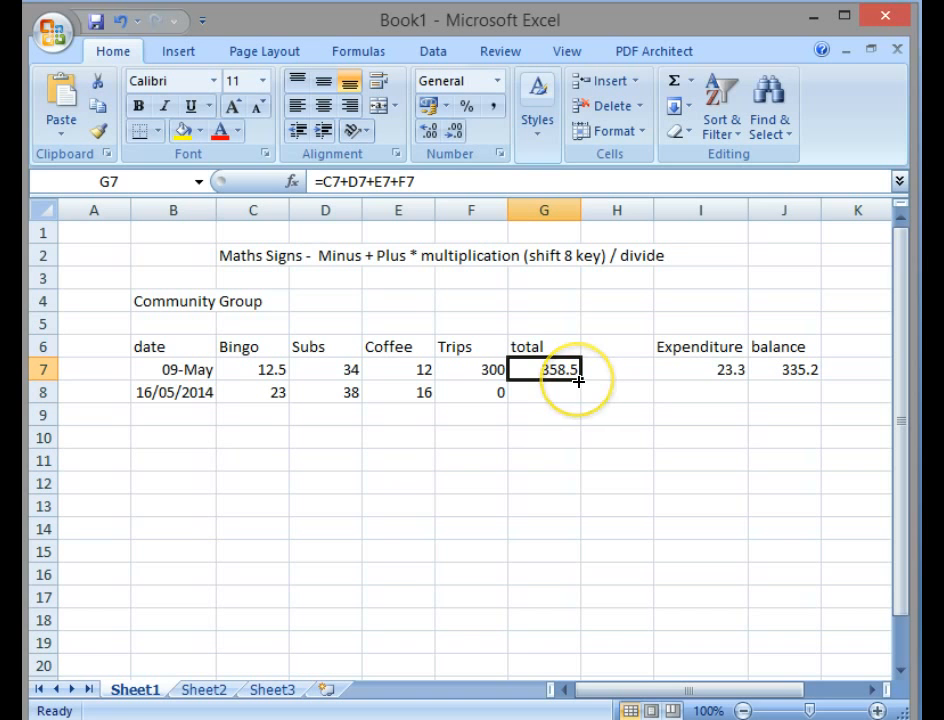
{"action": "left_click_drag", "start_coordinate": [578, 381], "coordinate": [572, 564]}
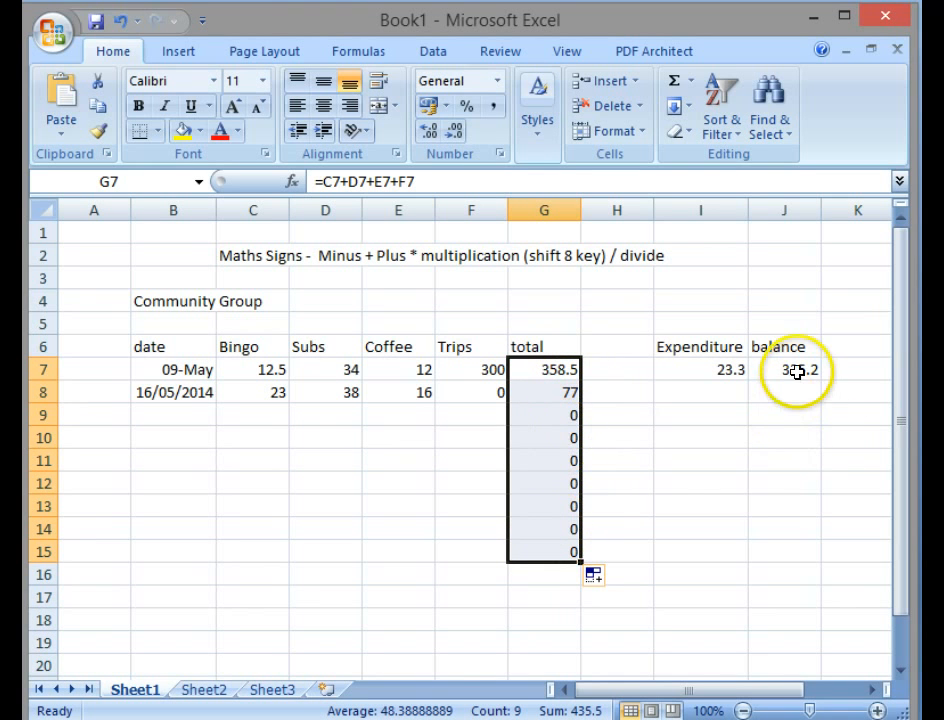
{"action": "left_click", "coordinate": [731, 390]}
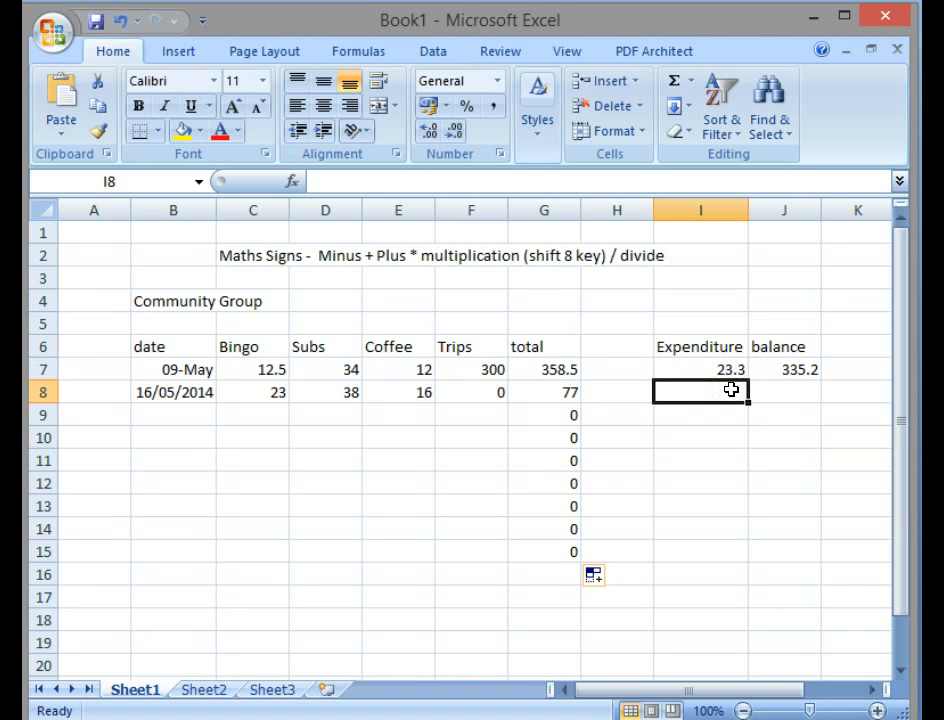
{"action": "type", "text": "45.23"}
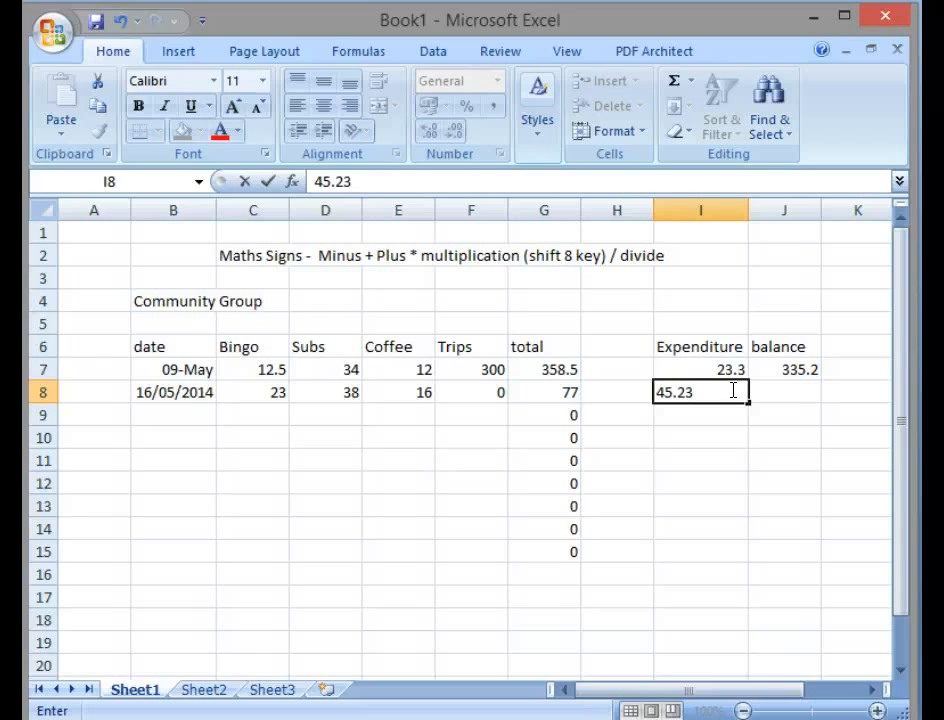
{"action": "key", "text": "Return"}
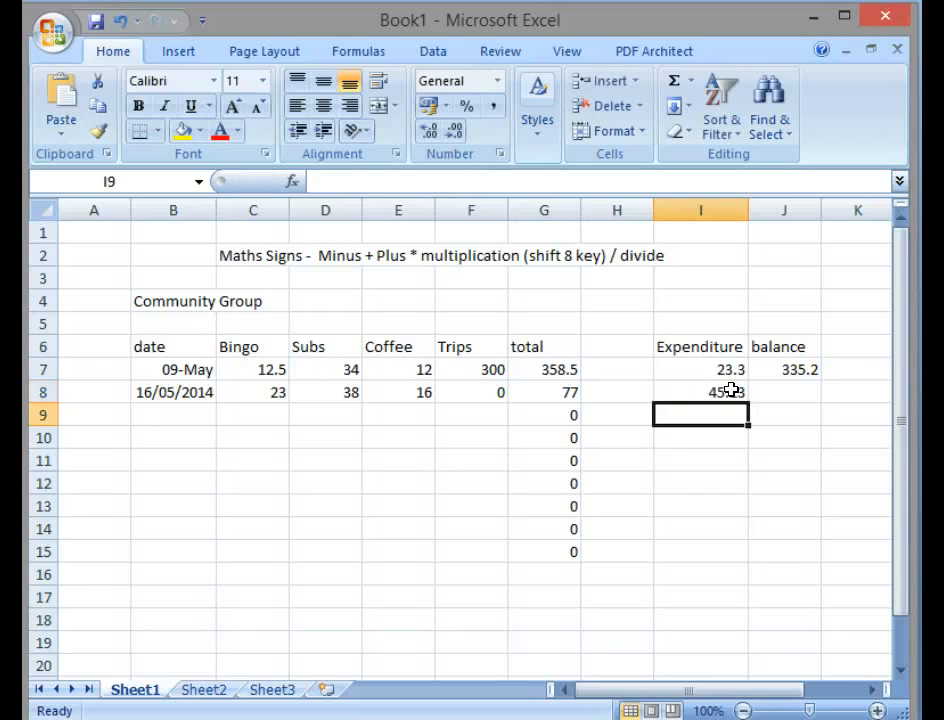
Copy the balance formula from J7 down to J15 and check the copied formula in cell J8
{"action": "left_click", "coordinate": [730, 391]}
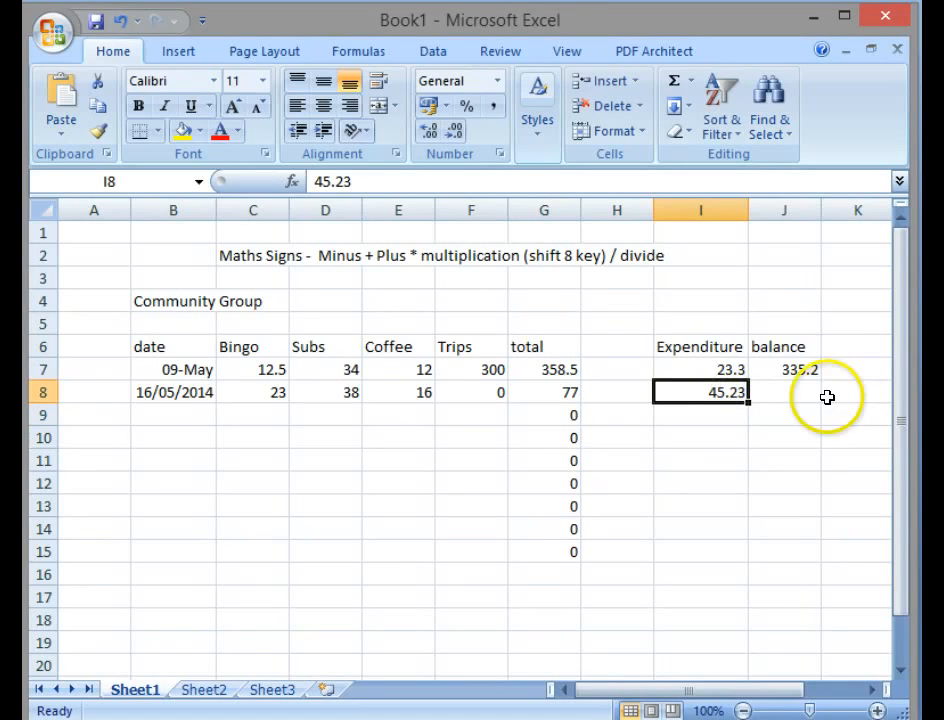
{"action": "left_click", "coordinate": [797, 370]}
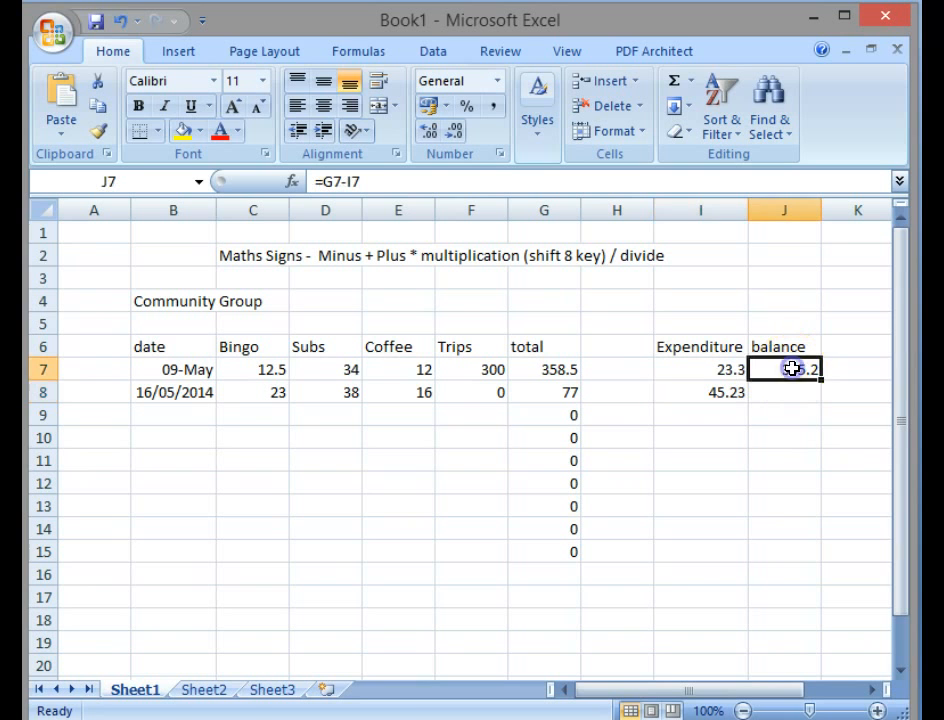
{"action": "left_click_drag", "start_coordinate": [821, 381], "coordinate": [803, 562]}
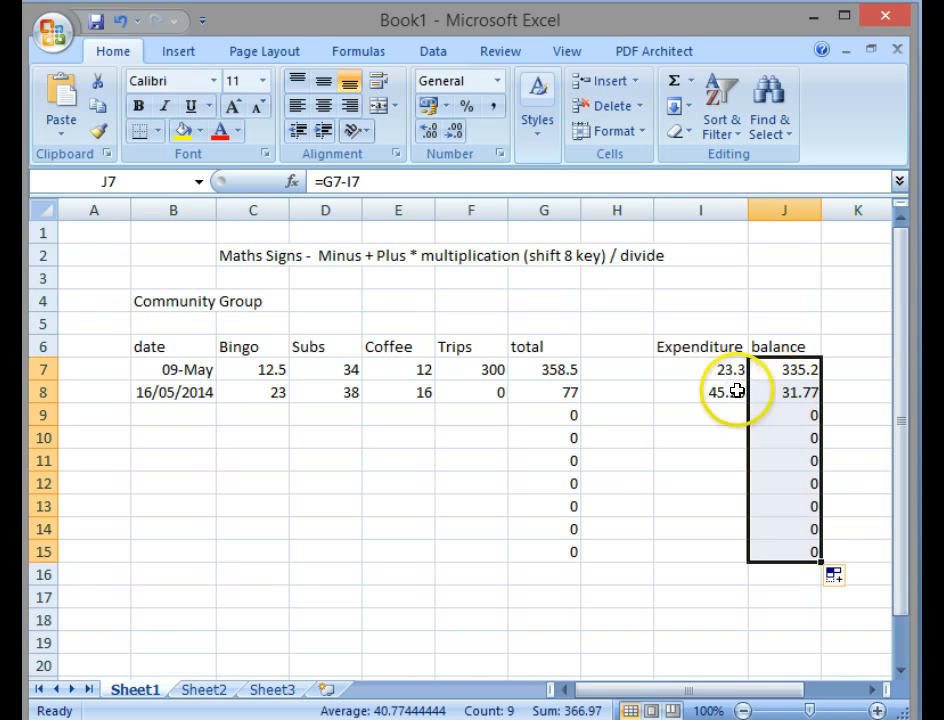
{"action": "left_click", "coordinate": [780, 390]}
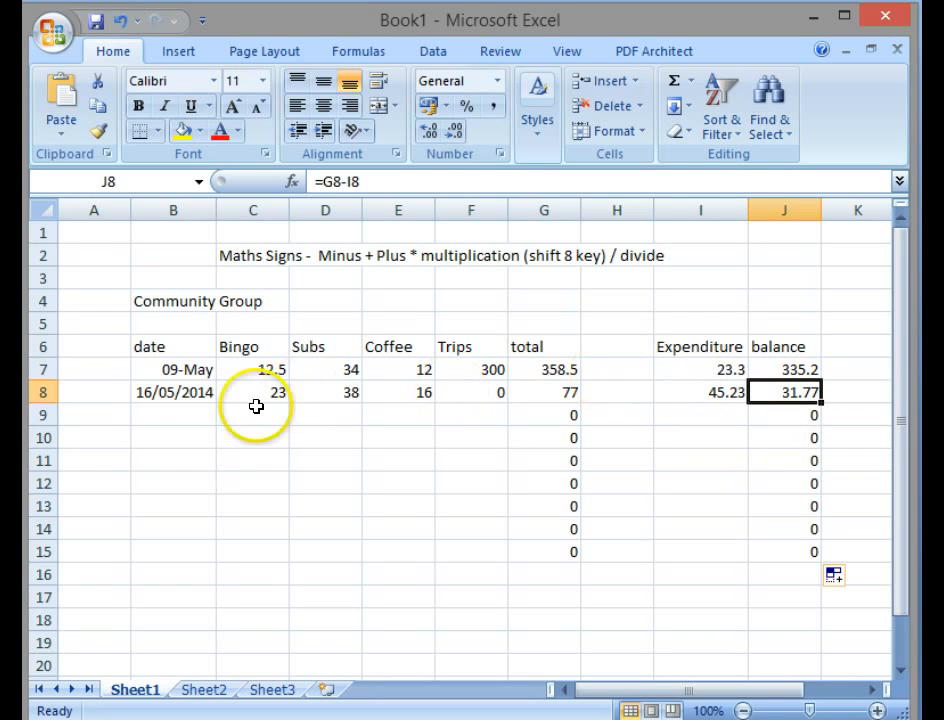
Enter the formula =B8+7 in cell B9 to calculate the date one week after the previous entry
{"action": "left_click", "coordinate": [187, 391]}
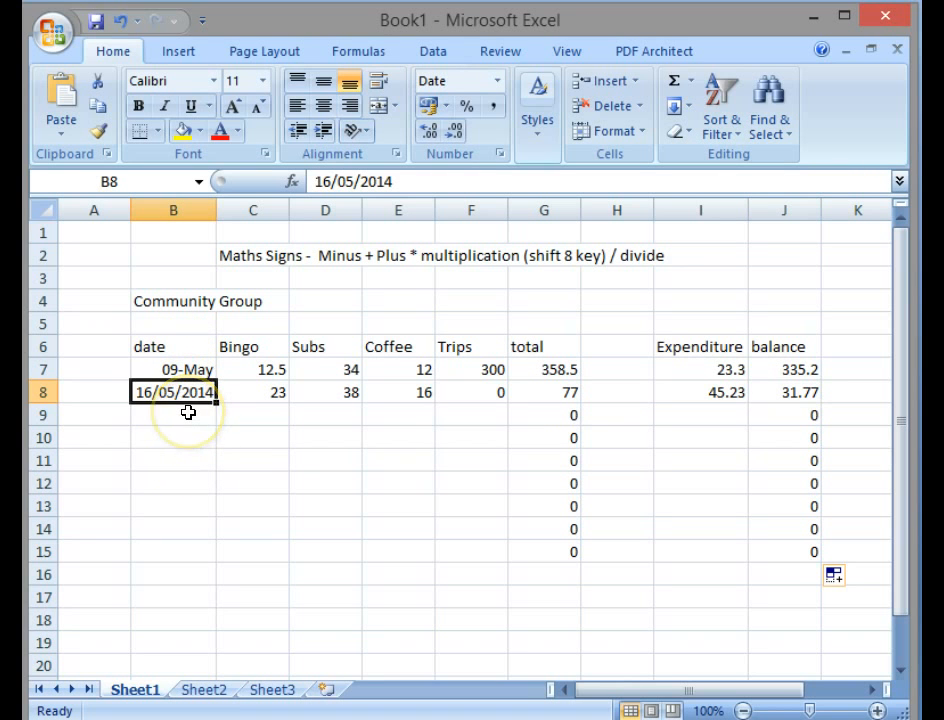
{"action": "left_click", "coordinate": [188, 412]}
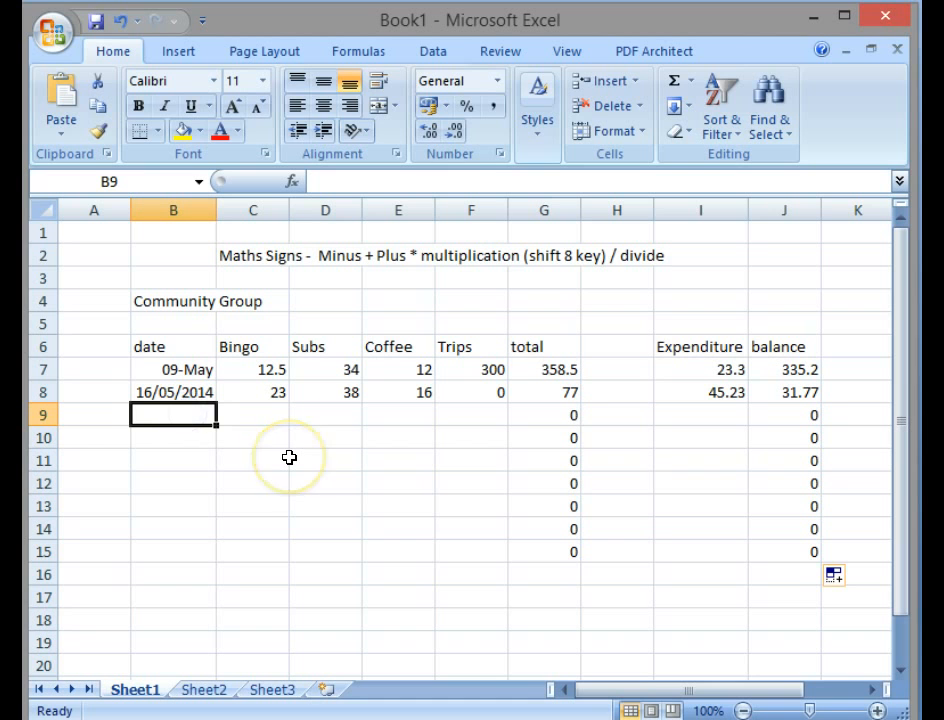
{"action": "type", "text": "="}
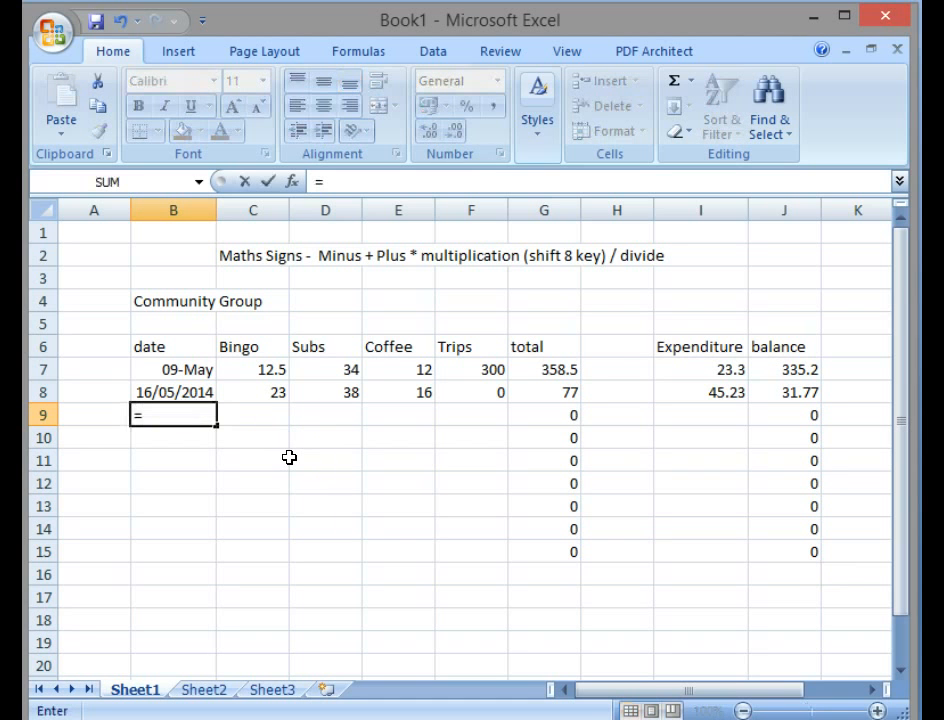
{"action": "left_click", "coordinate": [190, 390]}
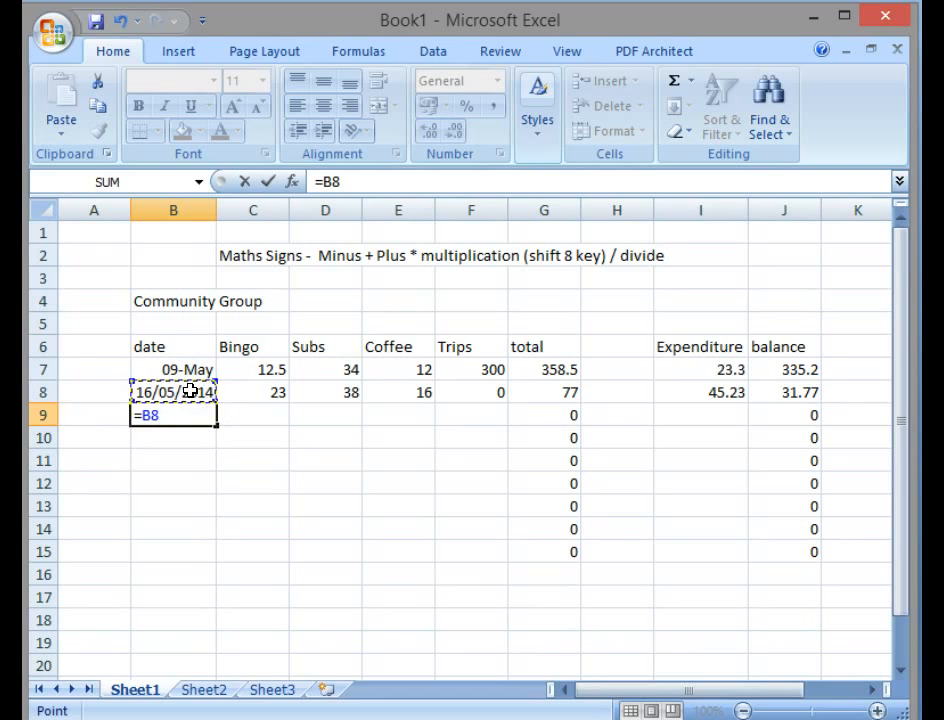
{"action": "type", "text": "+7"}
{"action": "key", "text": "Return"}
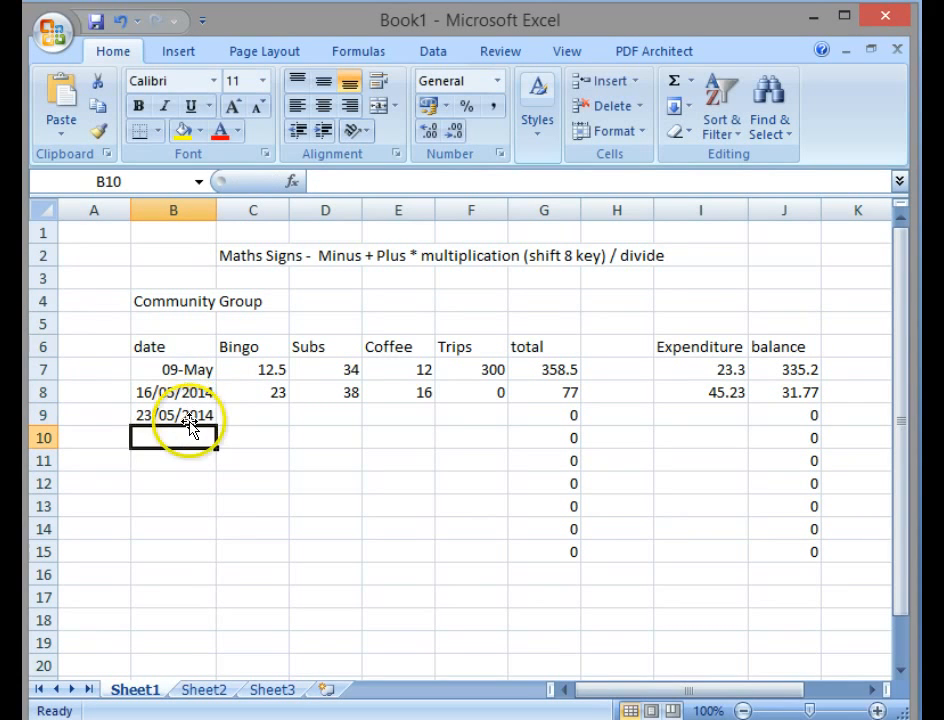
Copy the weekly date formula from B9 down to B15
{"action": "left_click", "coordinate": [185, 413]}
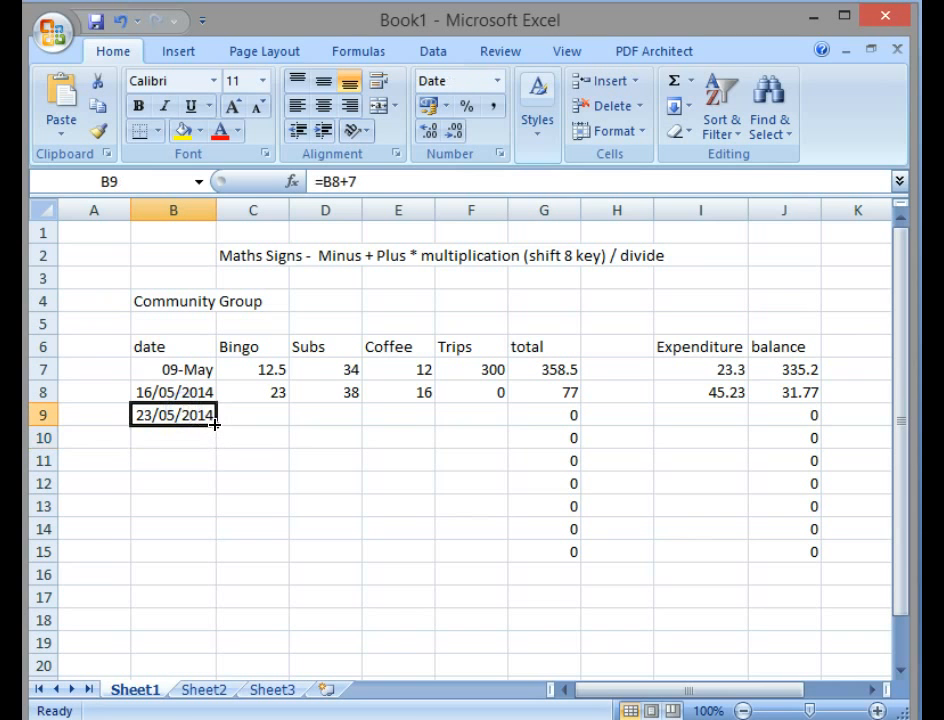
{"action": "left_click_drag", "start_coordinate": [215, 424], "coordinate": [216, 556]}
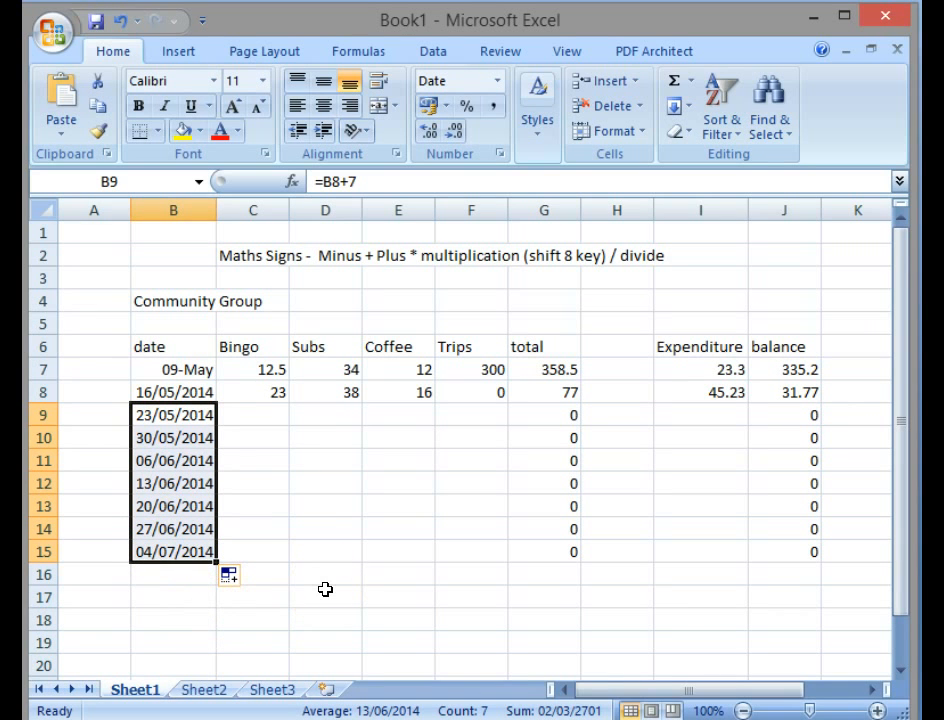
{"action": "left_click", "coordinate": [321, 316]}
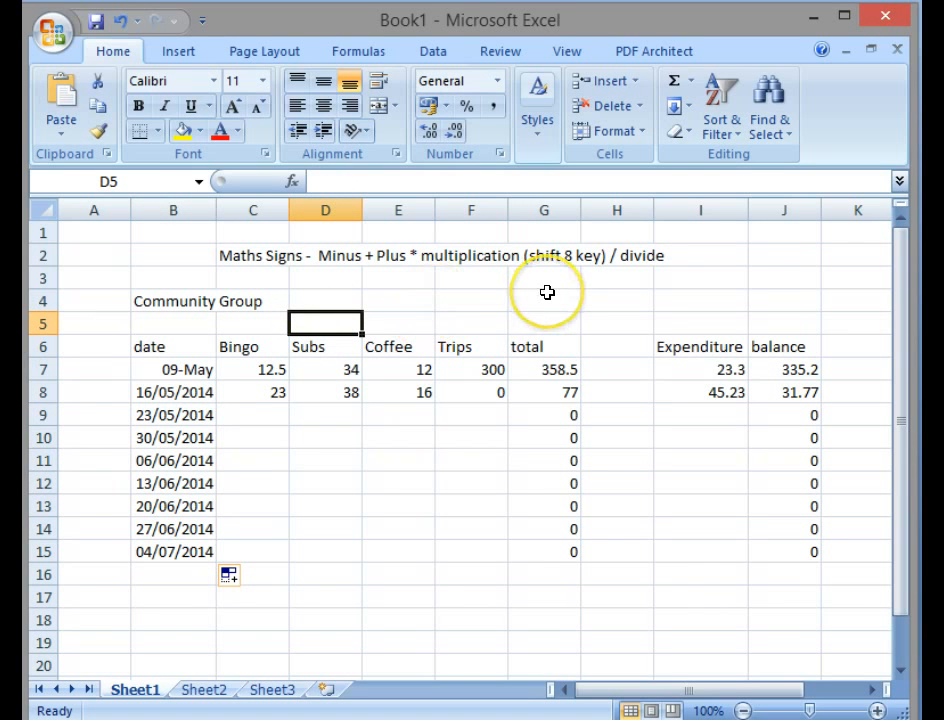
Enter the 23/05/2014 income amounts in row 9: Bingo 12, Subs 24, Coffee 9 and Trips 0
{"action": "left_click", "coordinate": [269, 414]}
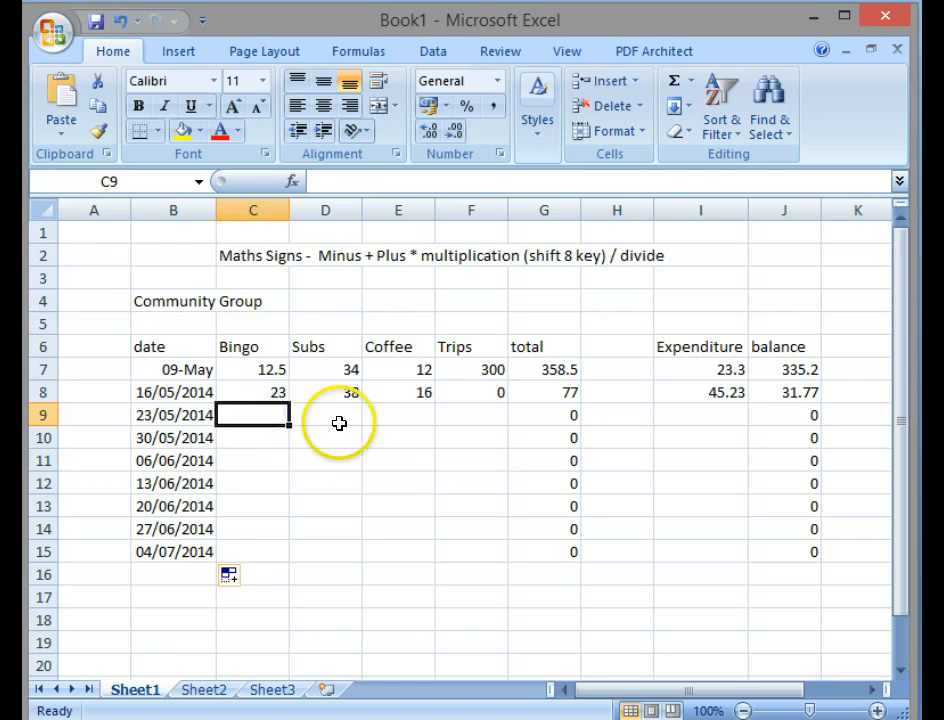
{"action": "type", "text": "12"}
{"action": "left_click", "coordinate": [339, 423]}
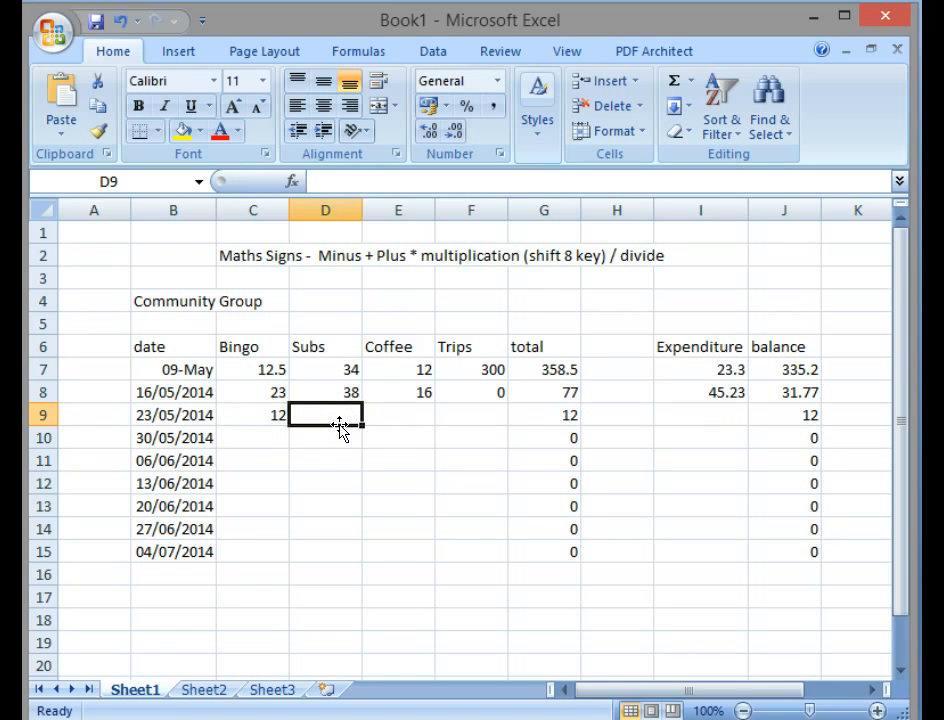
{"action": "type", "text": "24"}
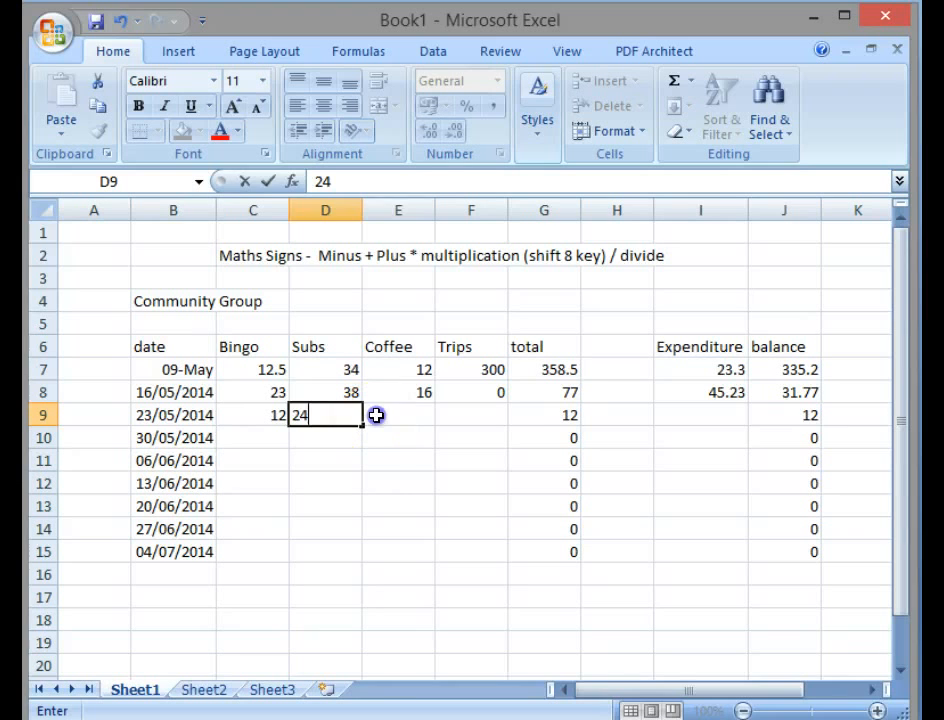
{"action": "left_click", "coordinate": [376, 415]}
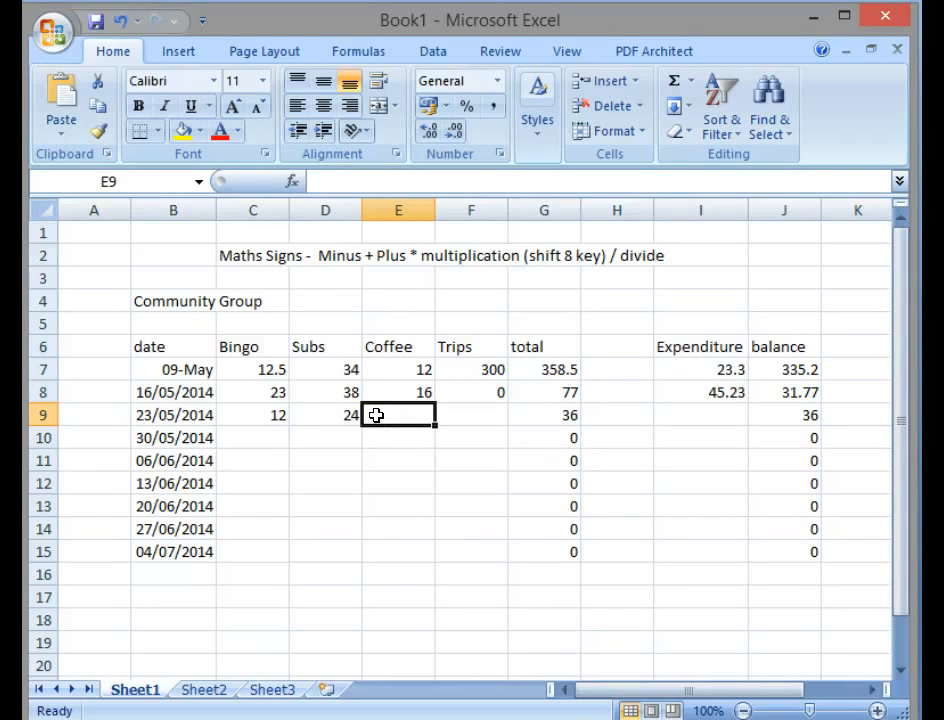
{"action": "type", "text": "9"}
{"action": "left_click", "coordinate": [469, 413]}
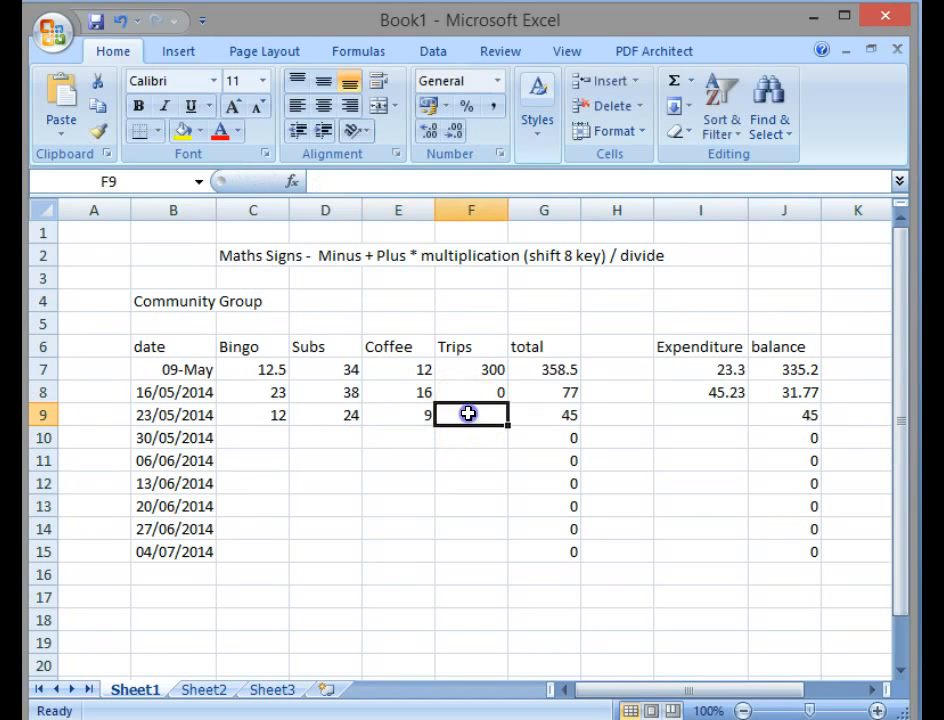
{"action": "type", "text": "0"}
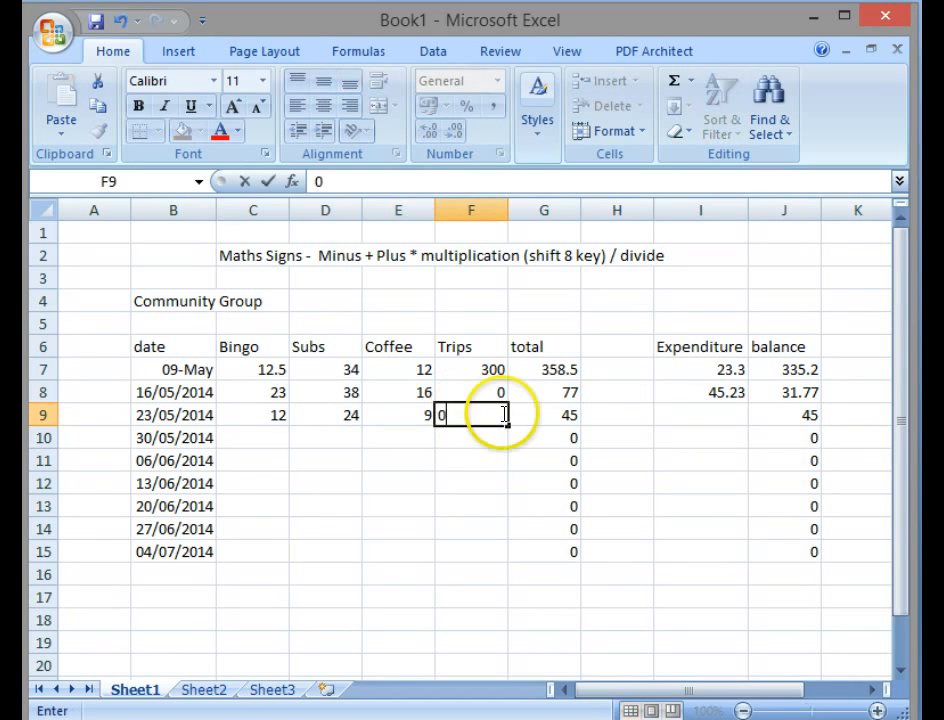
Enter the 23/05/2014 Expenditure amount 45 in cell I9 and check the balance formula in J9
{"action": "left_click", "coordinate": [706, 408]}
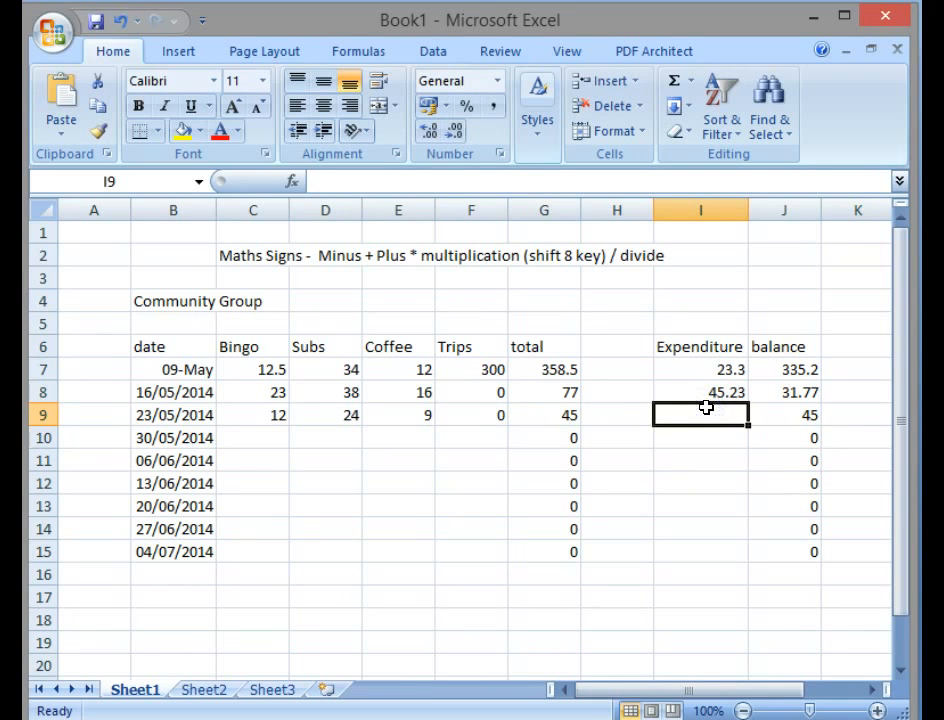
{"action": "type", "text": "45"}
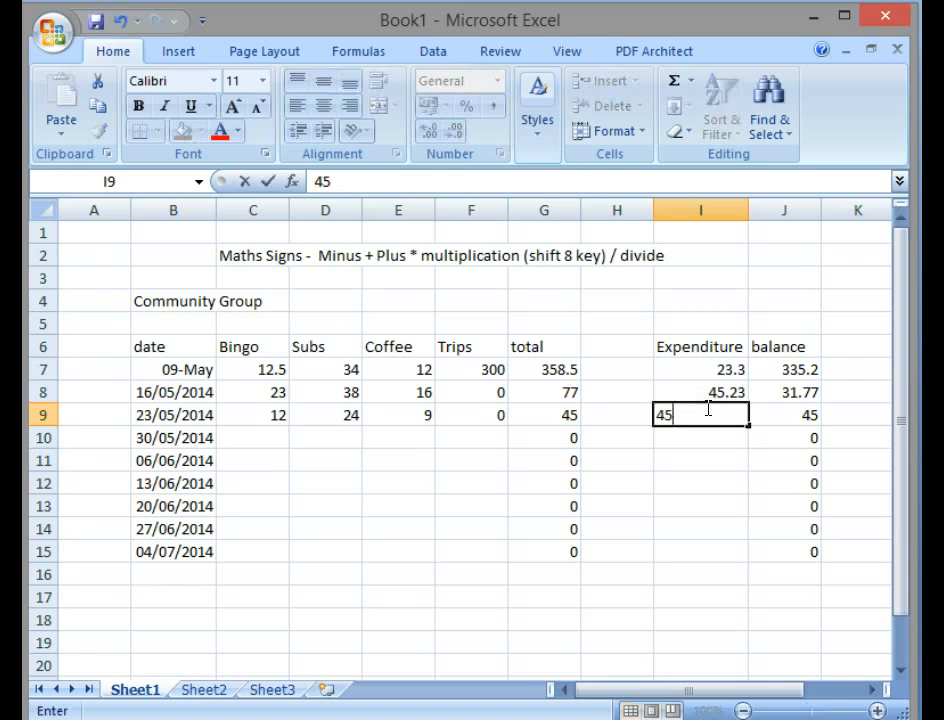
{"action": "key", "text": "Return"}
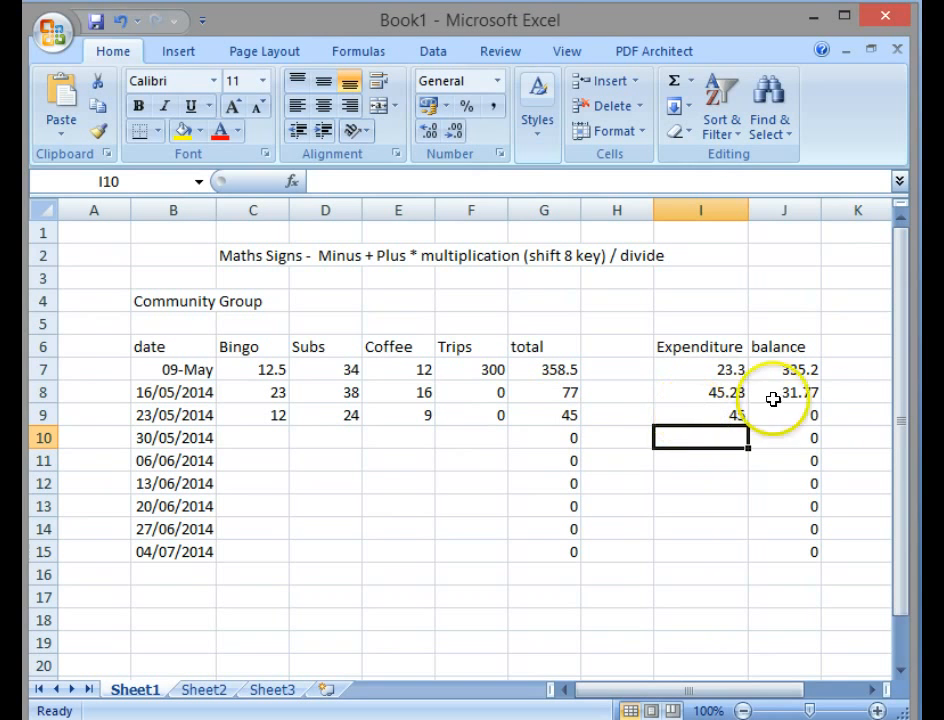
{"action": "left_click", "coordinate": [810, 415]}
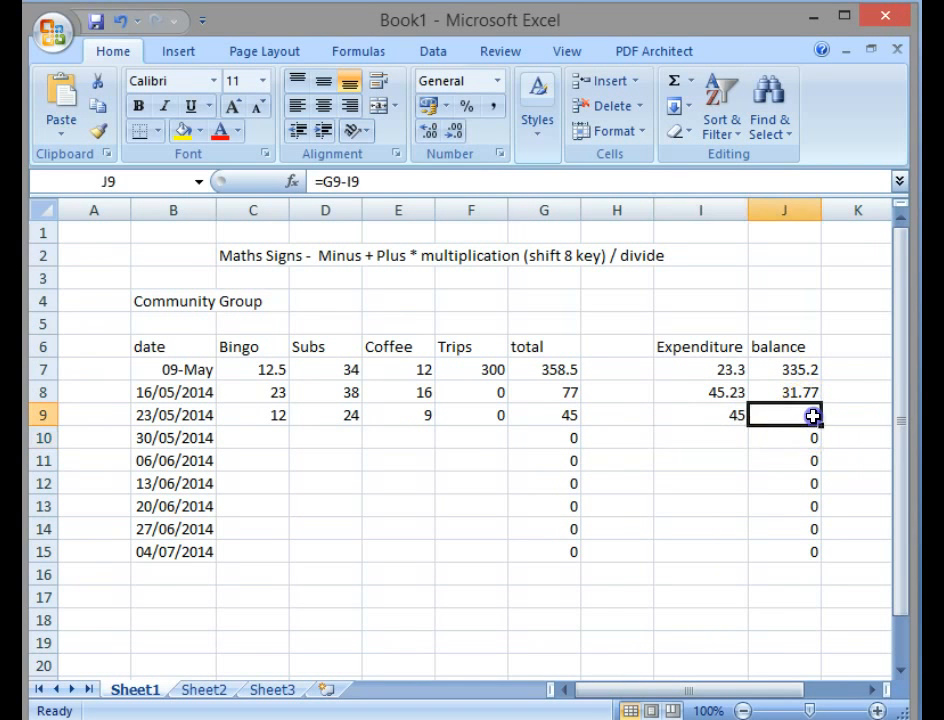
{"action": "left_click", "coordinate": [722, 416]}
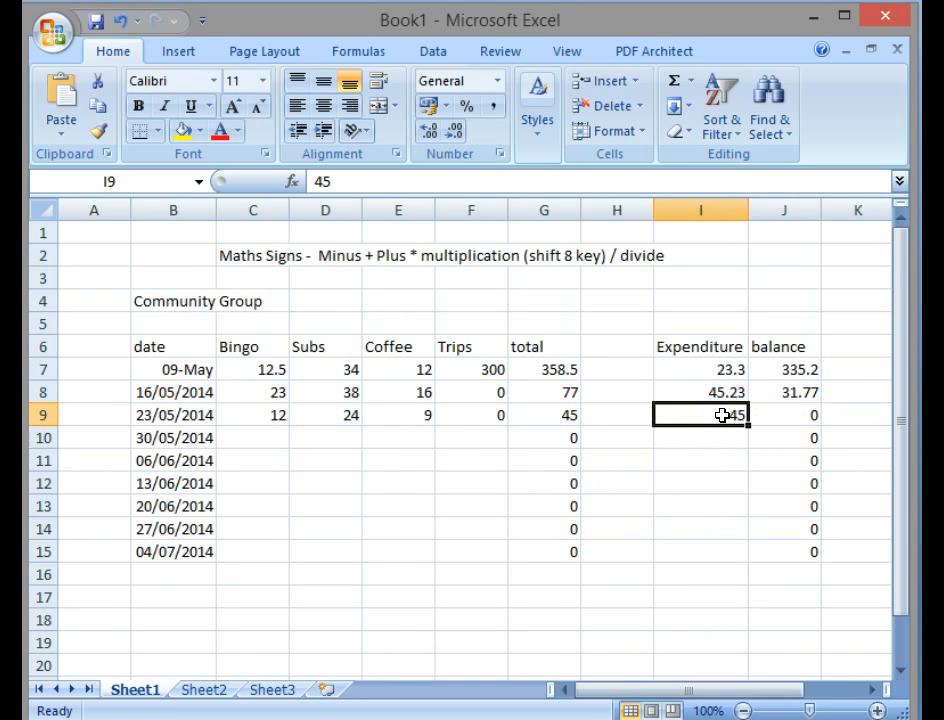
Apply the Accounting number format in pounds to the 09-May Bingo amount in cell C7
{"action": "left_click", "coordinate": [272, 371]}
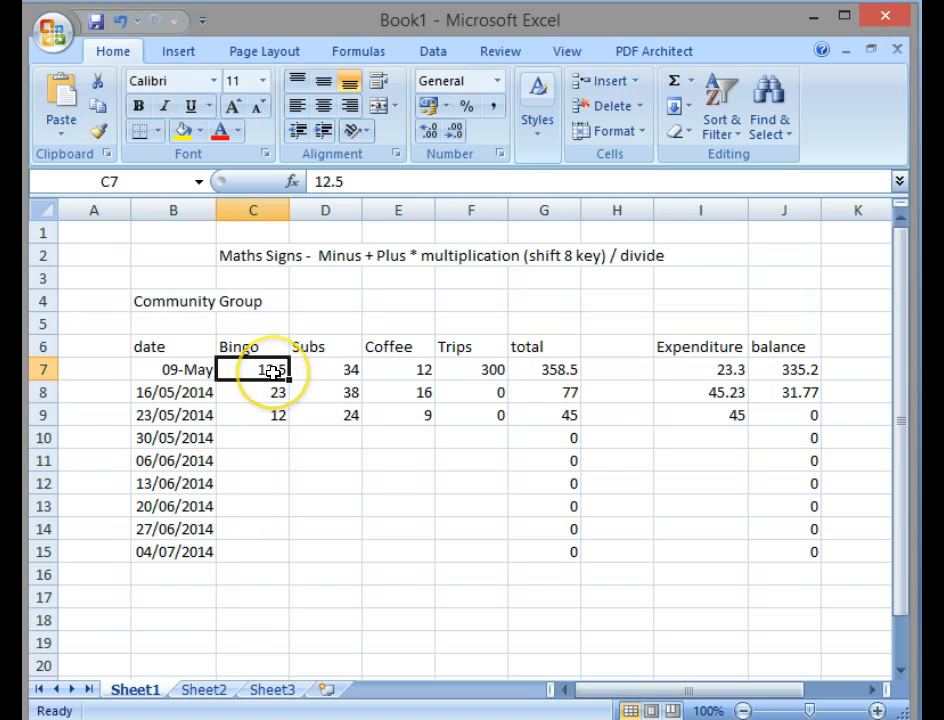
{"action": "left_click", "coordinate": [427, 110]}
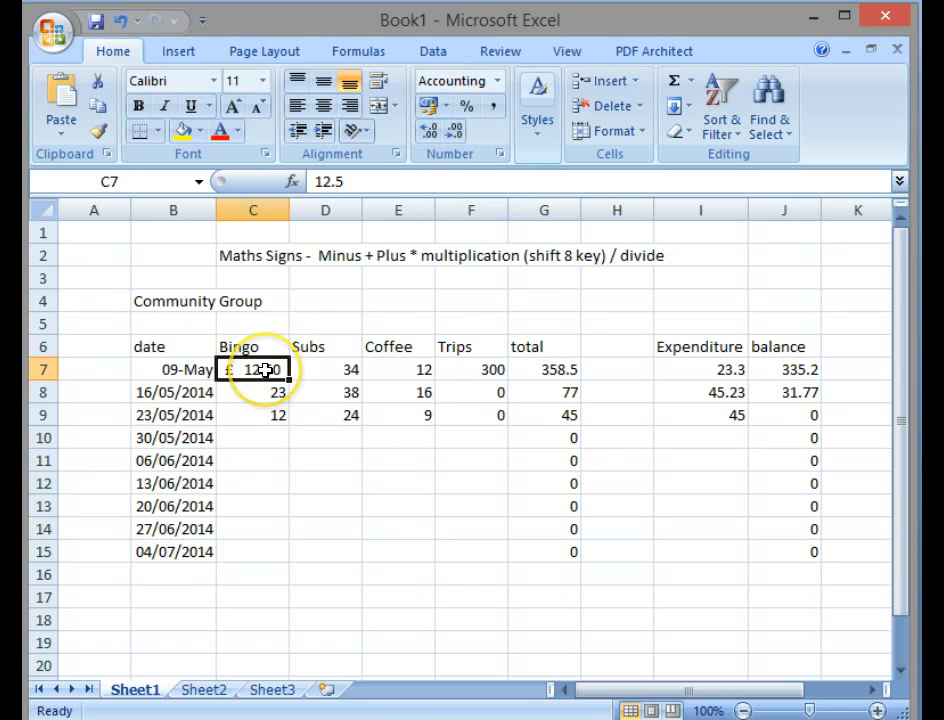
Apply the Accounting number format in pounds to the income and total cells C7:G15 and the Expenditure and balance cells I7:J15
{"action": "left_click_drag", "start_coordinate": [263, 369], "coordinate": [546, 551]}
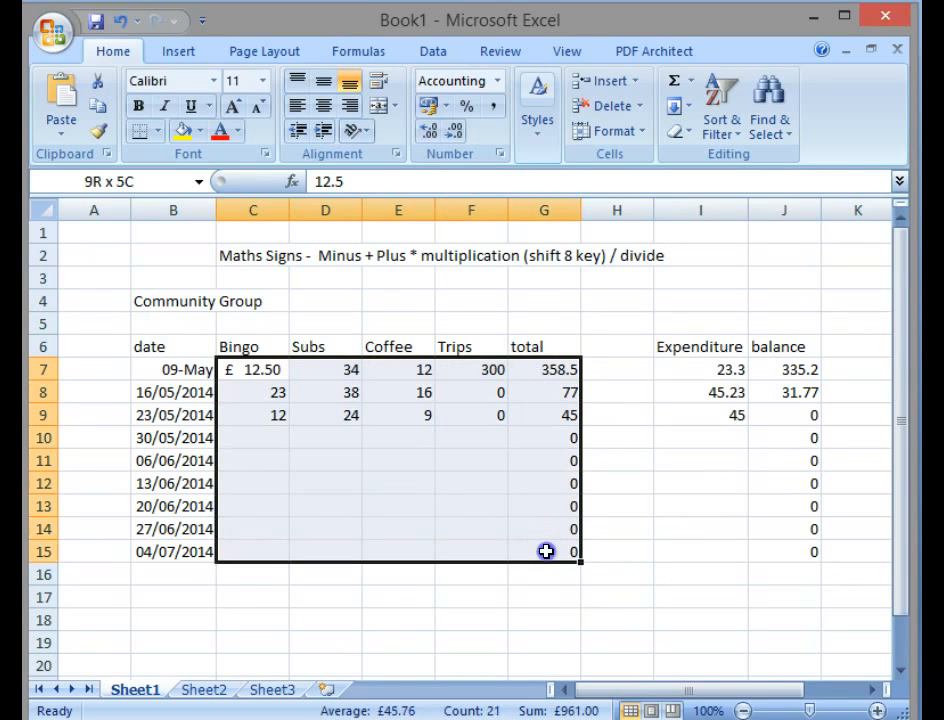
{"action": "left_click", "coordinate": [433, 107]}
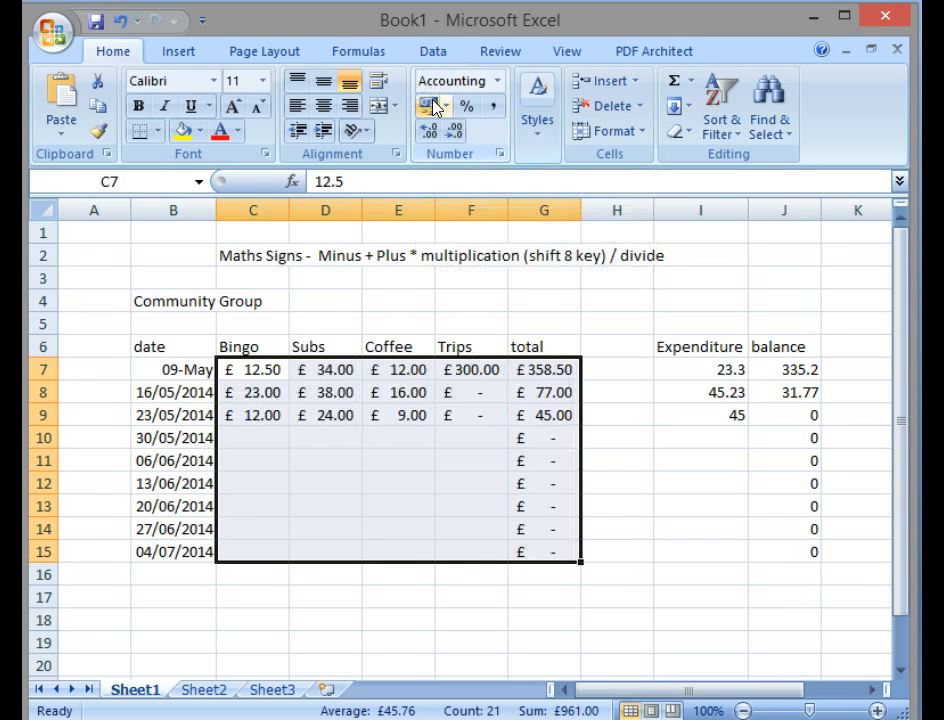
{"action": "left_click_drag", "start_coordinate": [695, 373], "coordinate": [769, 543]}
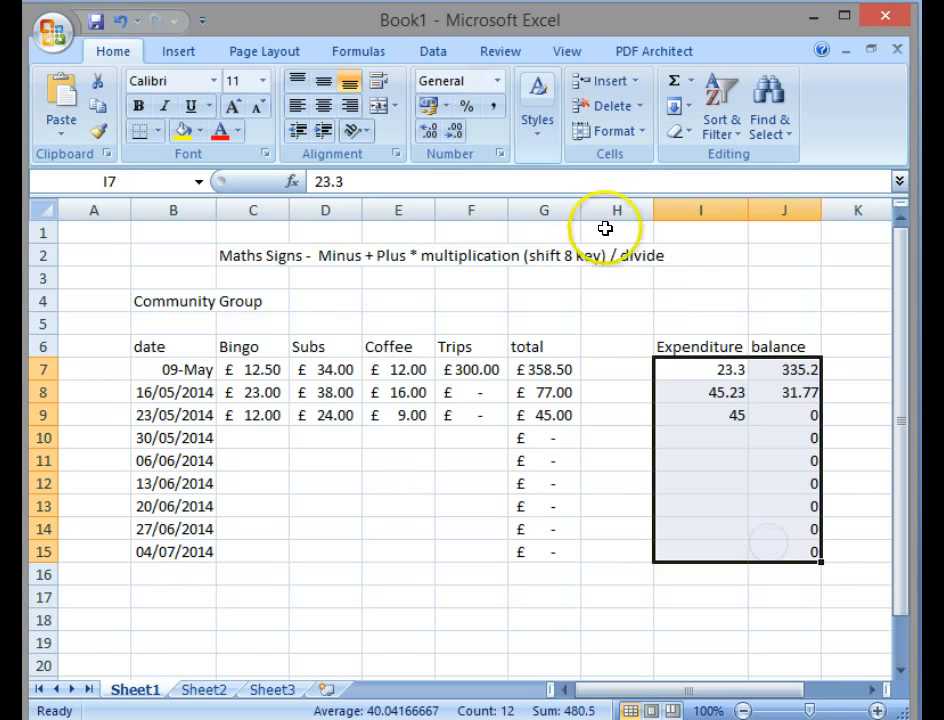
{"action": "left_click", "coordinate": [432, 108]}
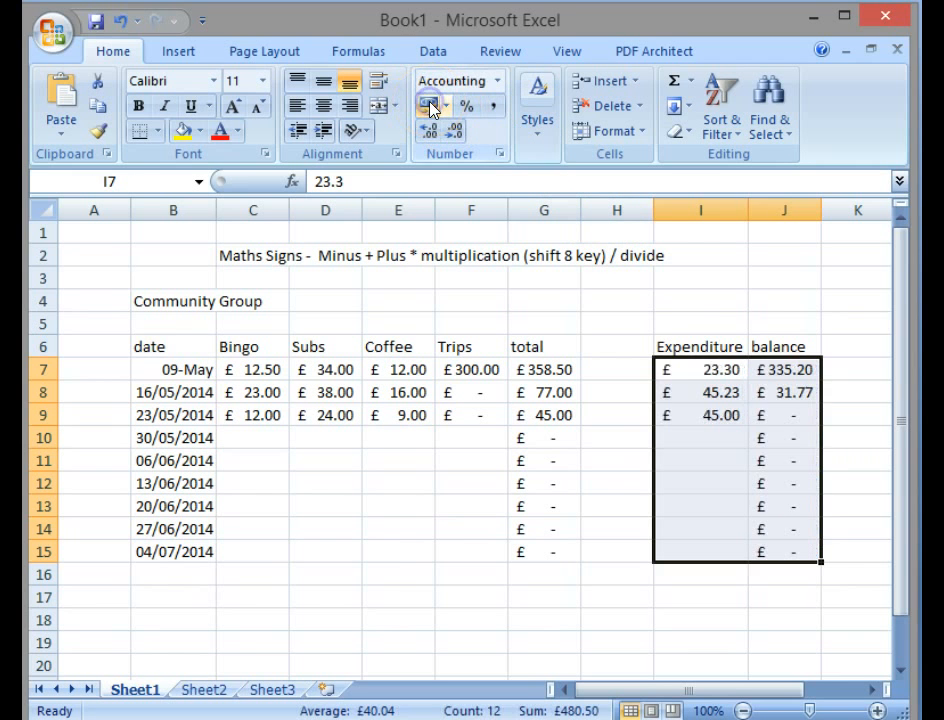
{"action": "left_click", "coordinate": [680, 281]}
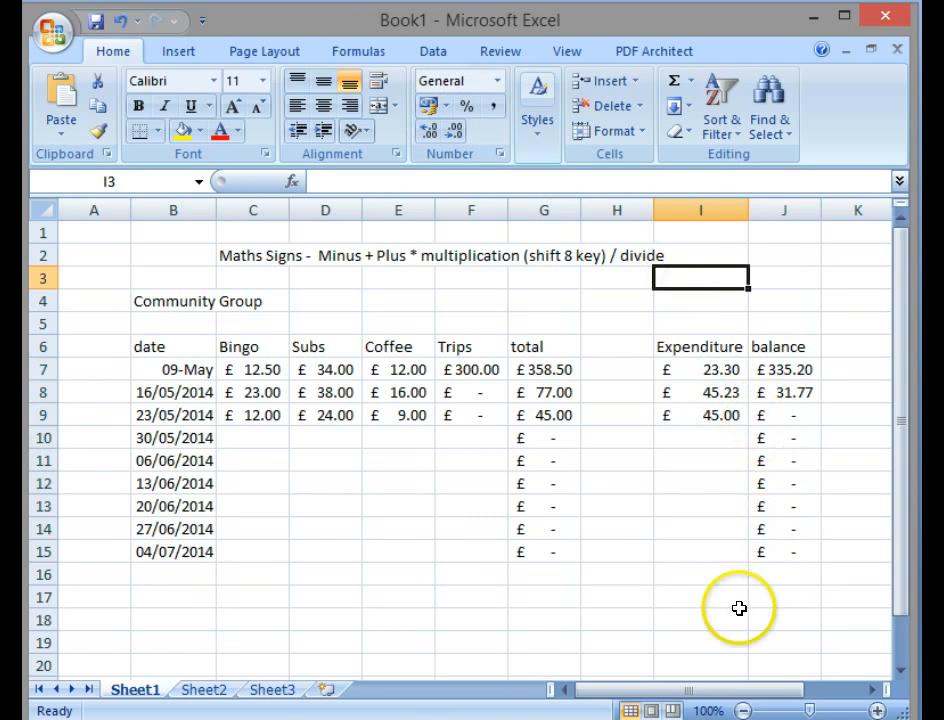
Label cell F17 "total" and sum the total column in G17 with AutoSum over G7:G16
{"action": "left_click", "coordinate": [455, 598]}
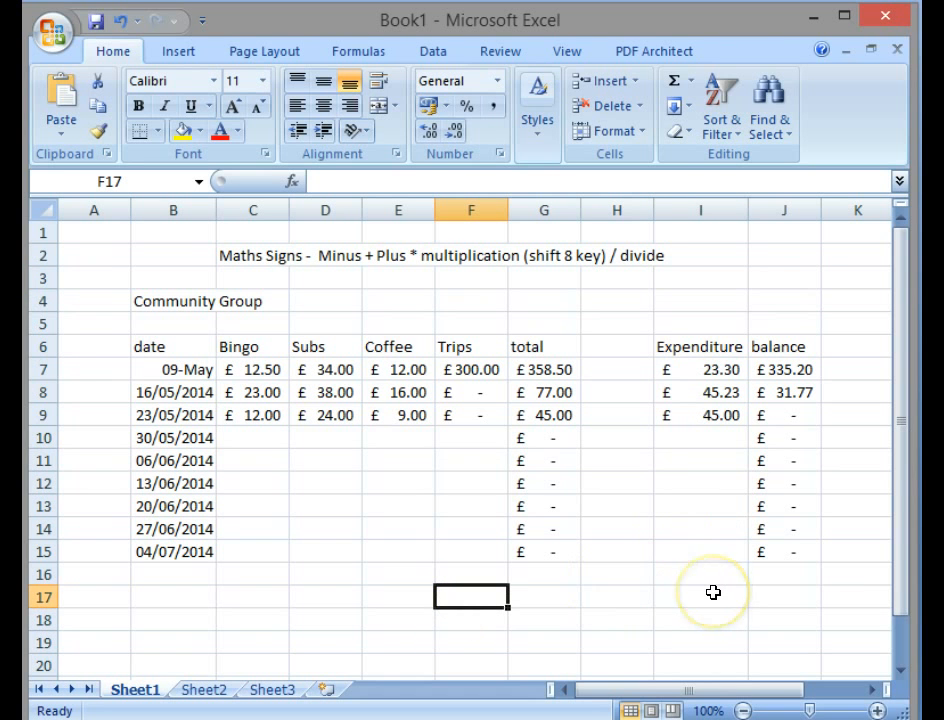
{"action": "type", "text": "t"}
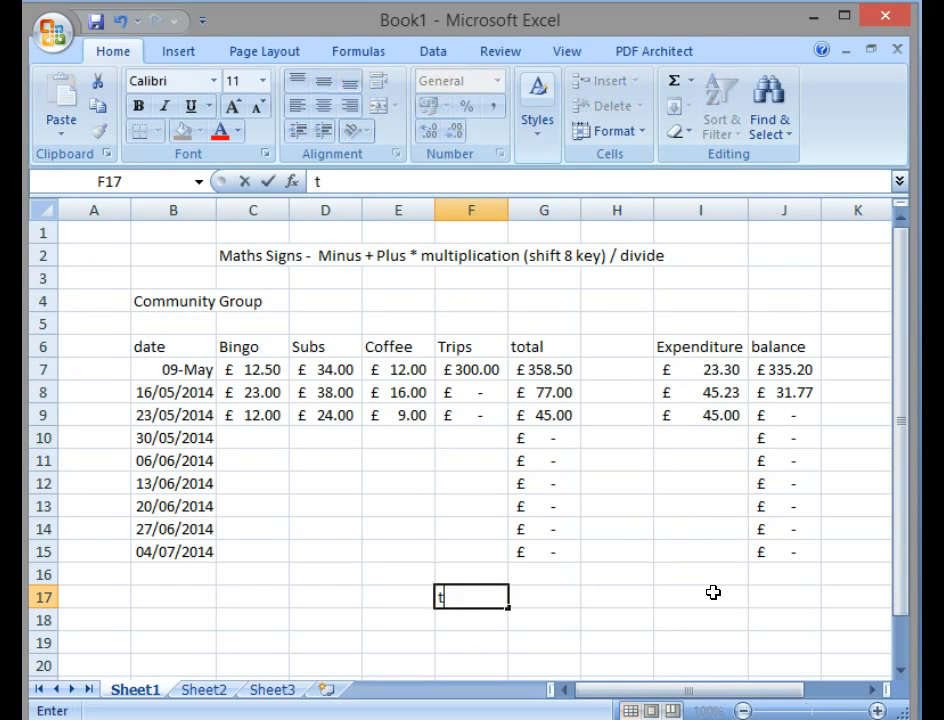
{"action": "type", "text": "l"}
{"action": "left_click", "coordinate": [551, 592]}
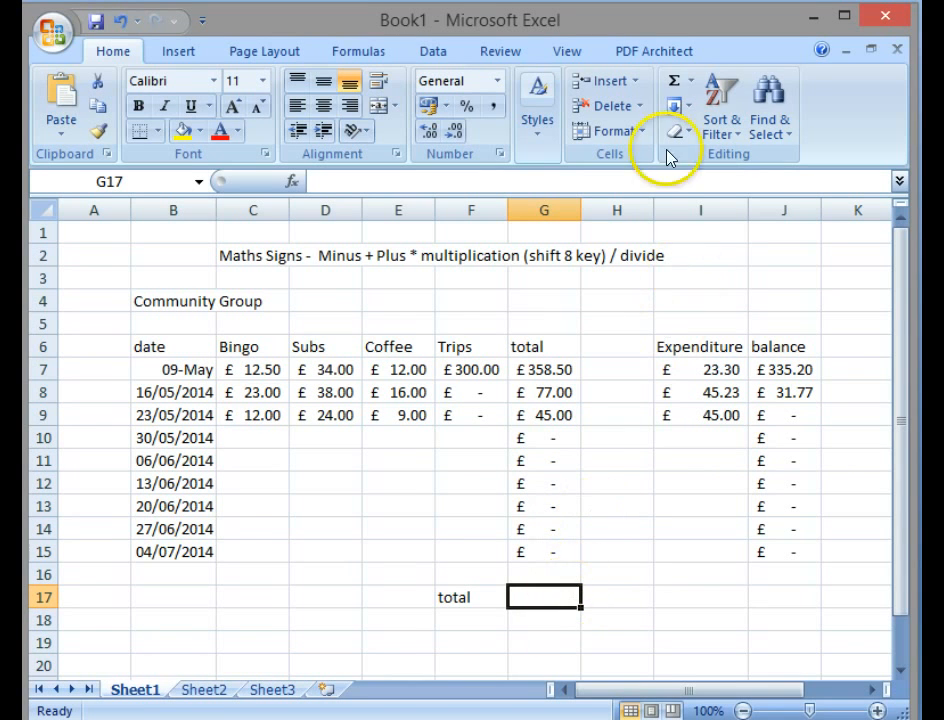
{"action": "left_click", "coordinate": [677, 88]}
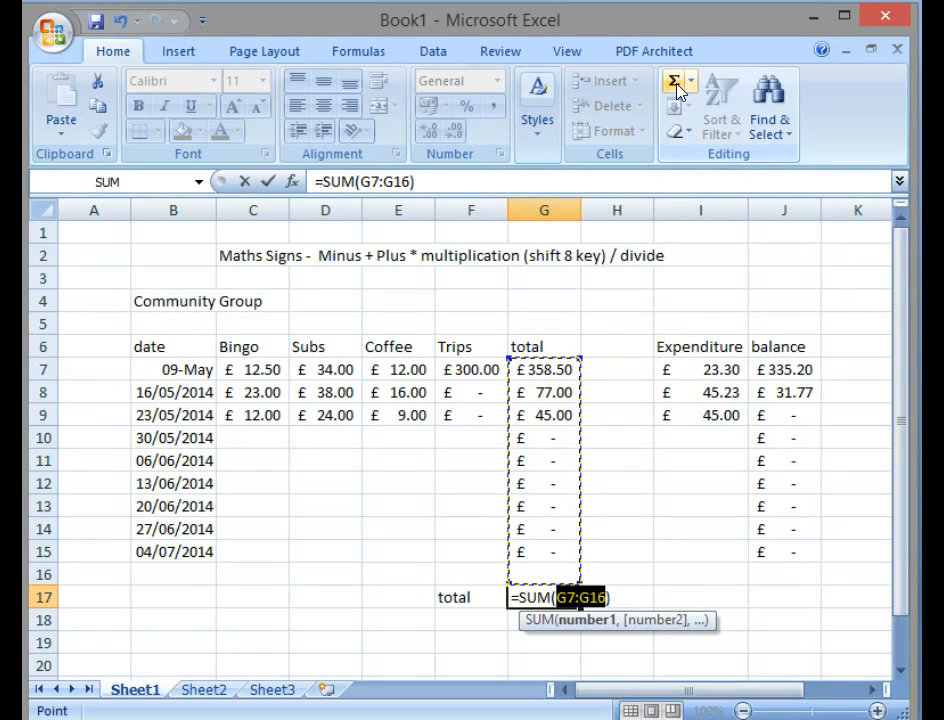
{"action": "key", "text": "Return"}
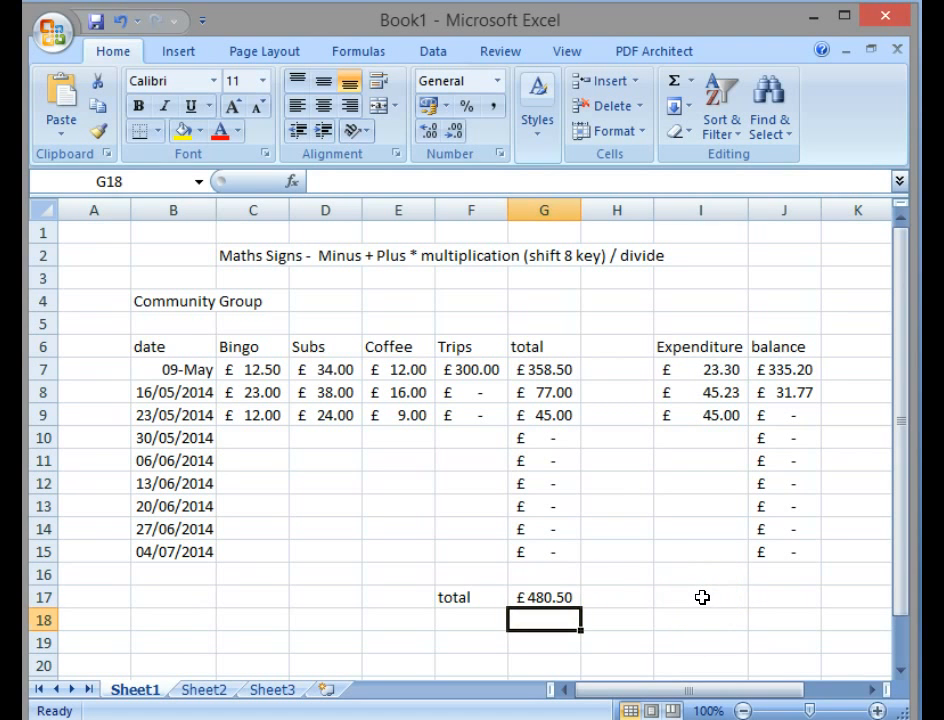
Sum the Expenditure column in I17 and the balance column in J17 with AutoSum over I7:I16 and J7:J16
{"action": "left_click", "coordinate": [702, 597]}
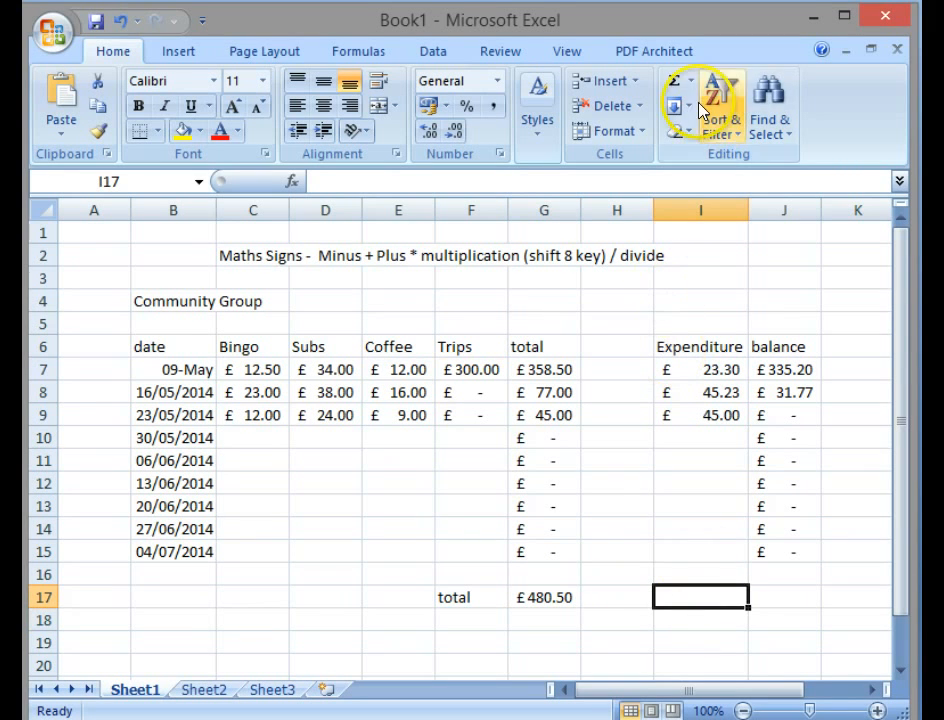
{"action": "left_click", "coordinate": [675, 84]}
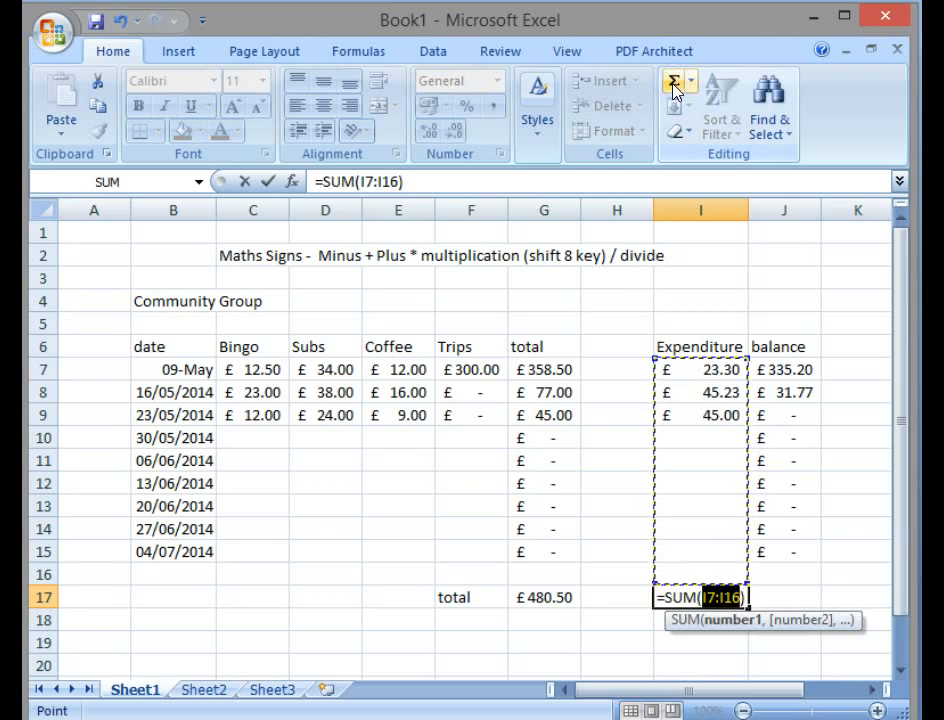
{"action": "key", "text": "Return"}
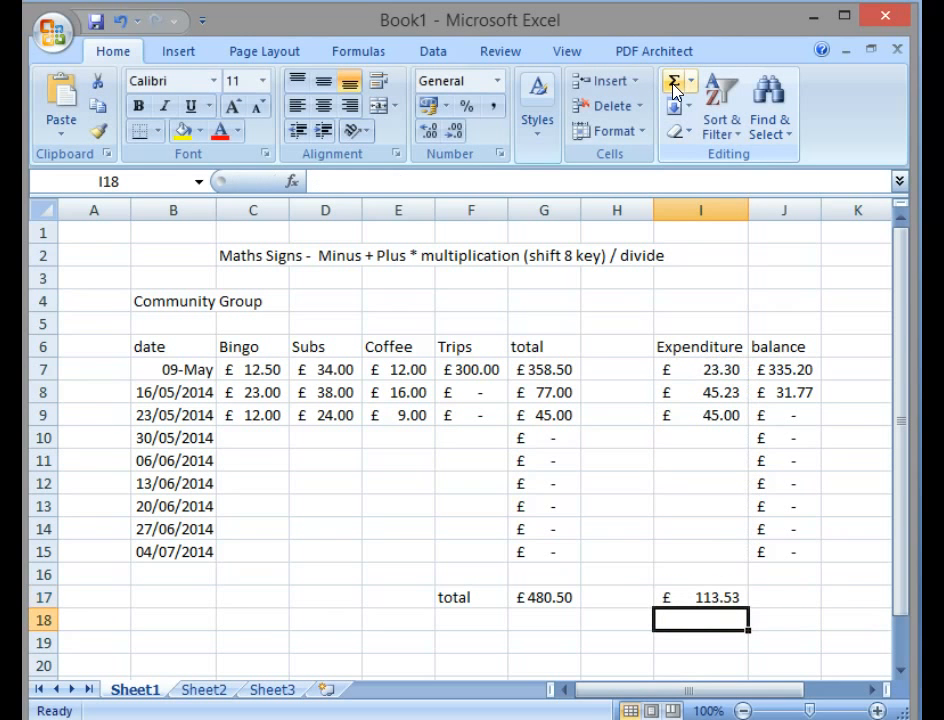
{"action": "left_click", "coordinate": [769, 596]}
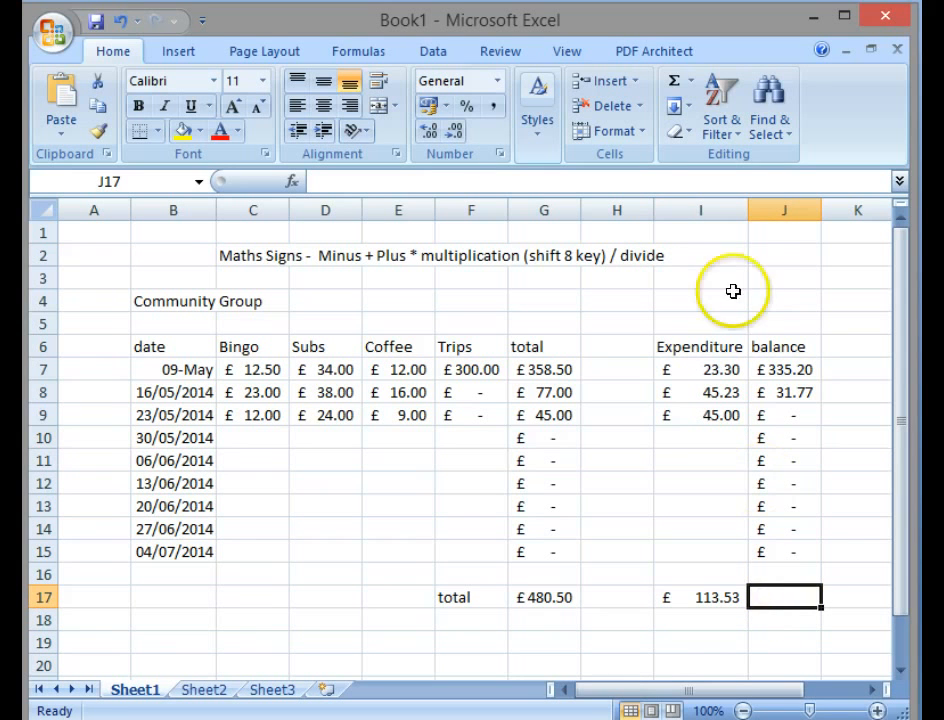
{"action": "left_click", "coordinate": [682, 97]}
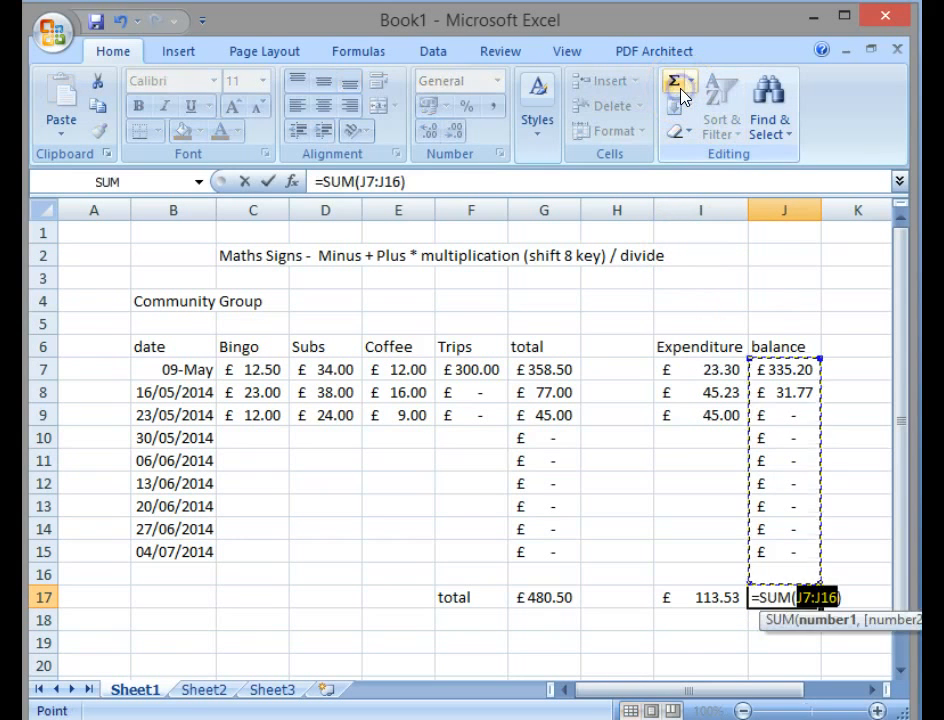
{"action": "key", "text": "Return"}
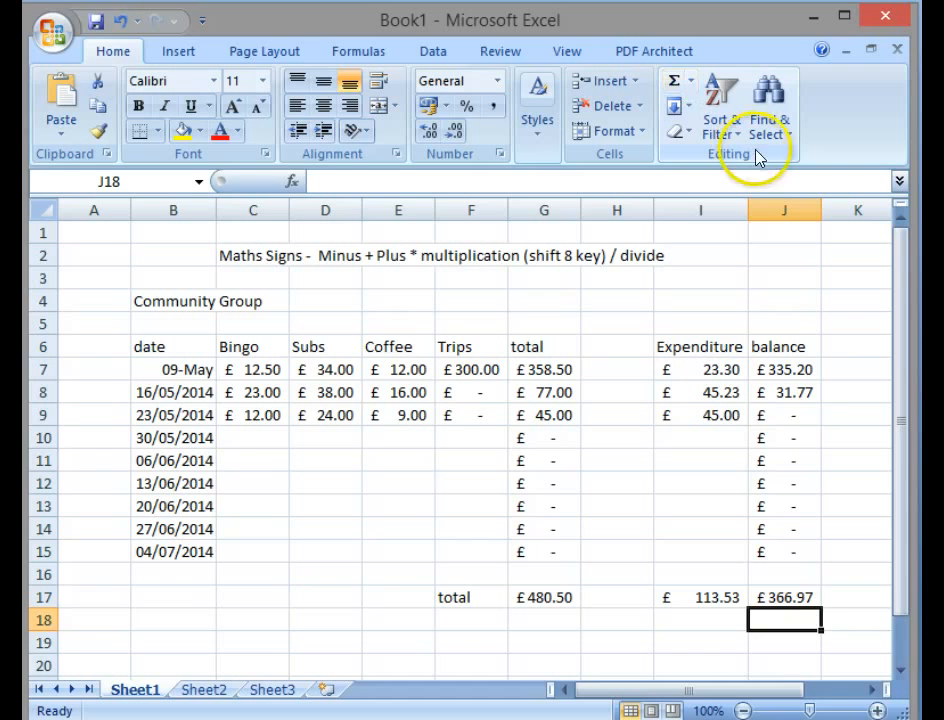